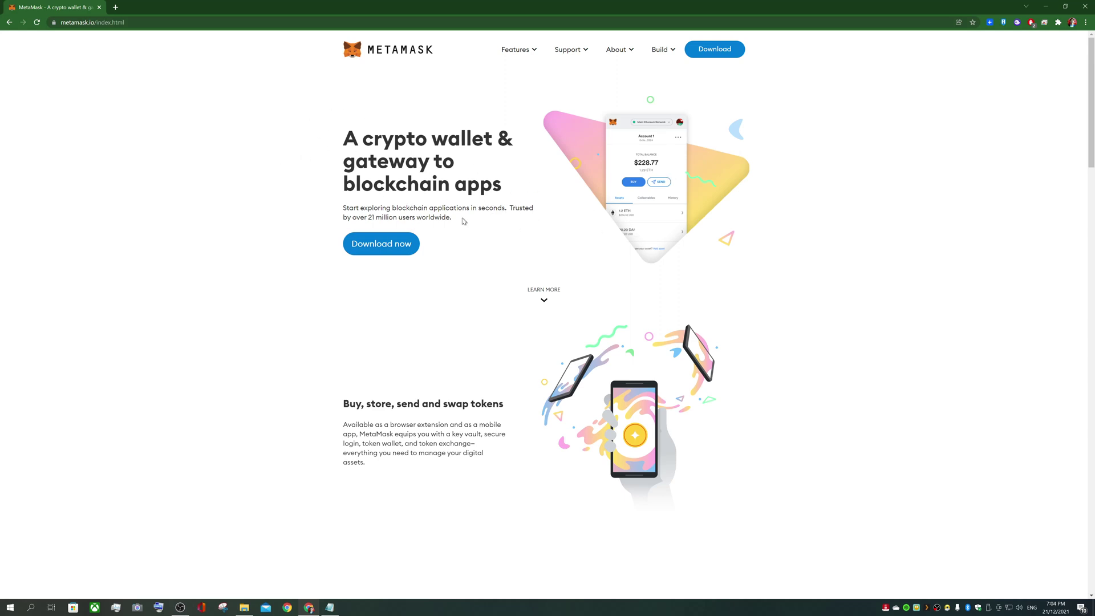
Install the MetaMask extension in Chrome from the Chrome Web Store
click(383, 250)
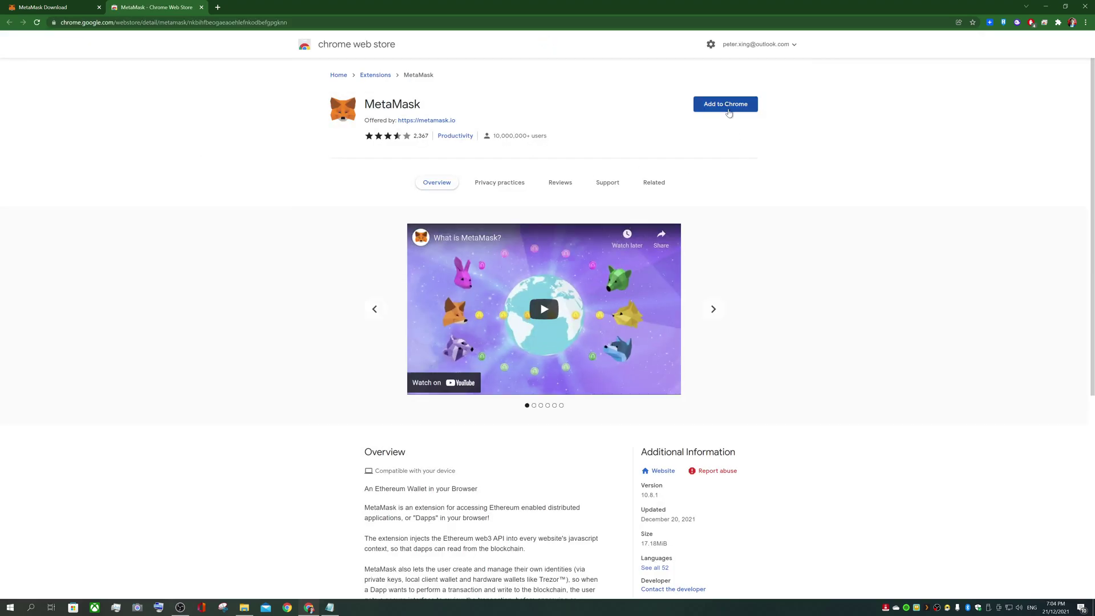
click(729, 111)
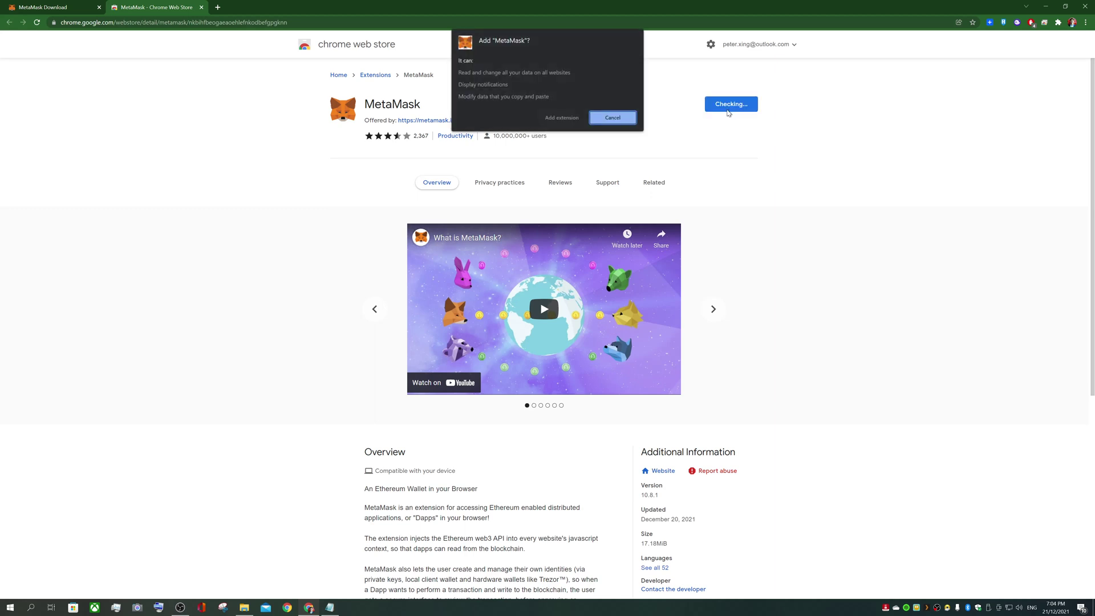
click(563, 118)
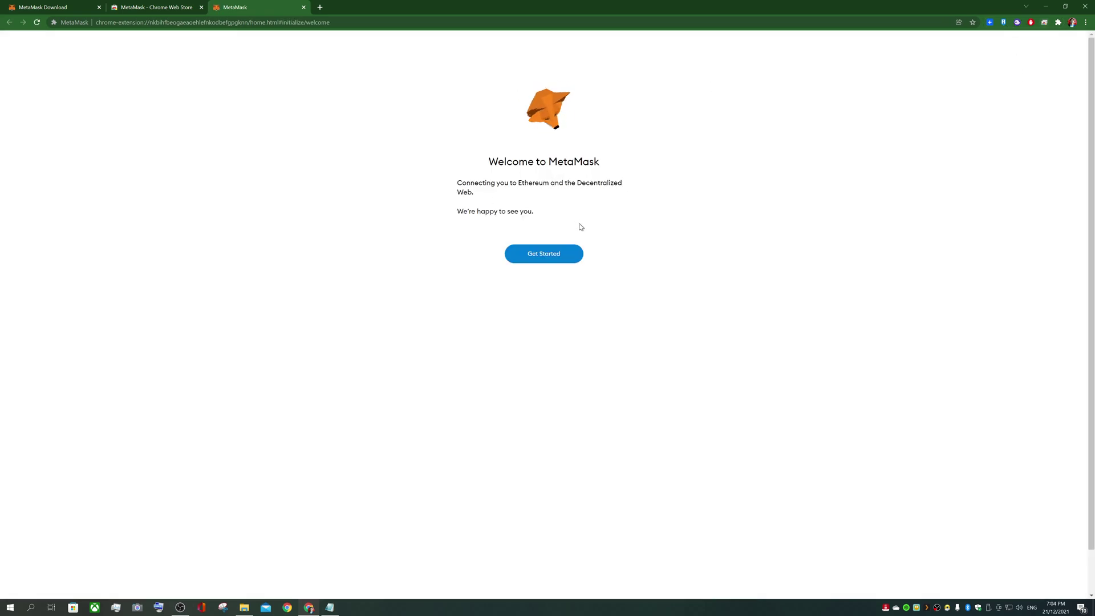
Start MetaMask setup and pin the MetaMask icon to the Chrome toolbar
click(557, 255)
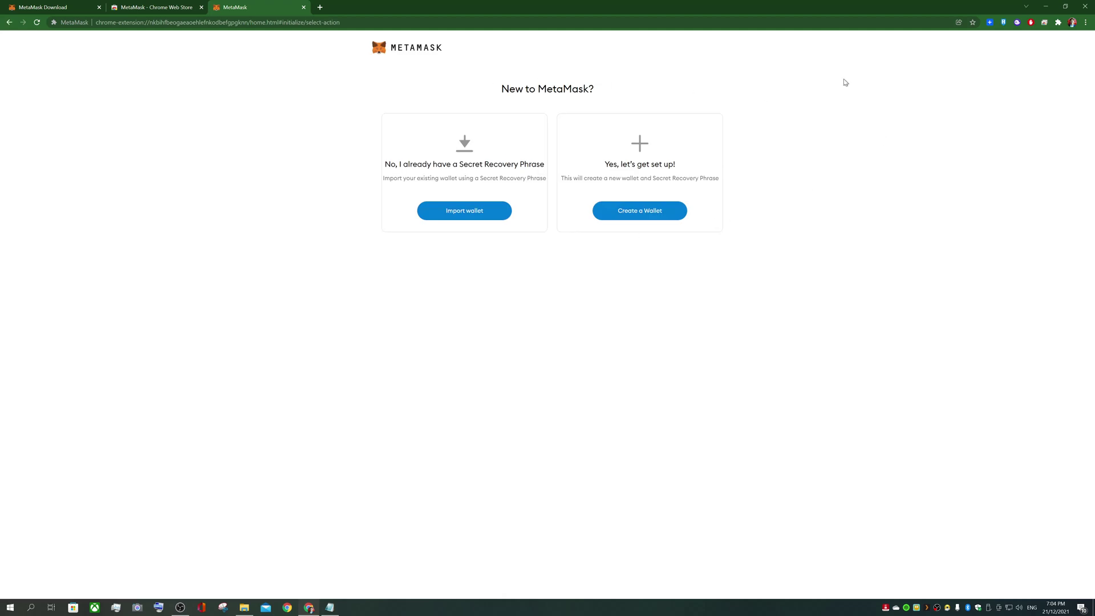
click(1059, 26)
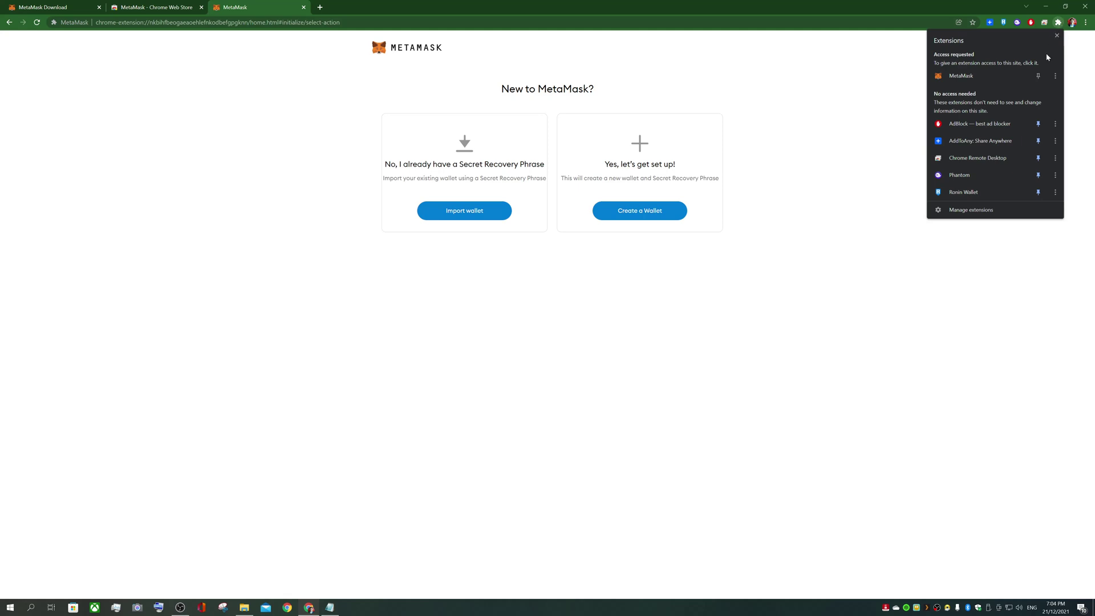
click(1038, 76)
drag(1049, 24, 989, 25)
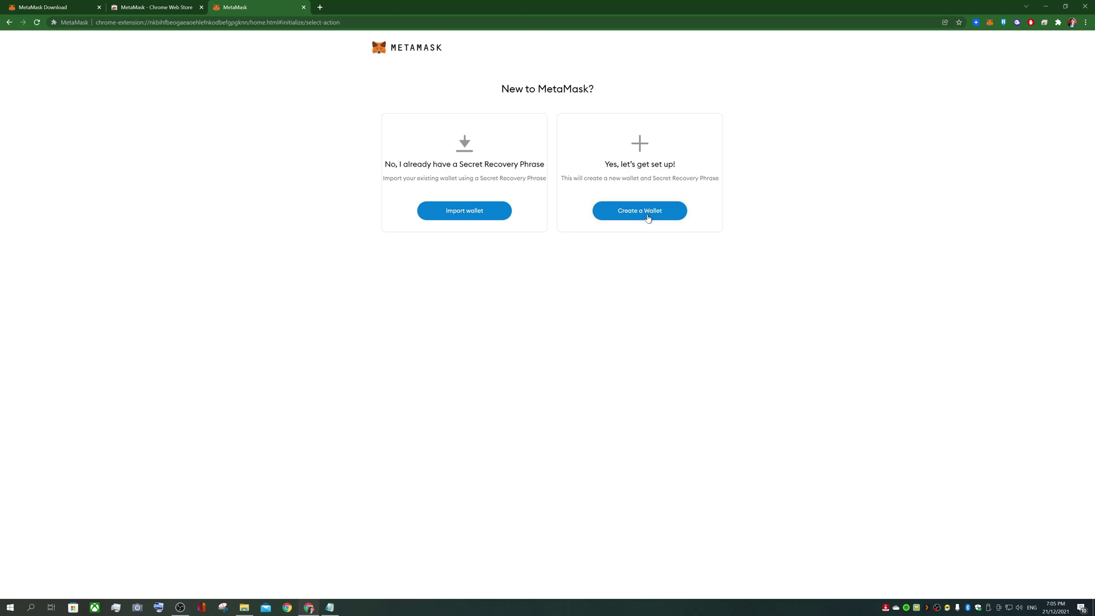
Create a new wallet: agree to usage data, enter and confirm a password, accept the terms
click(641, 219)
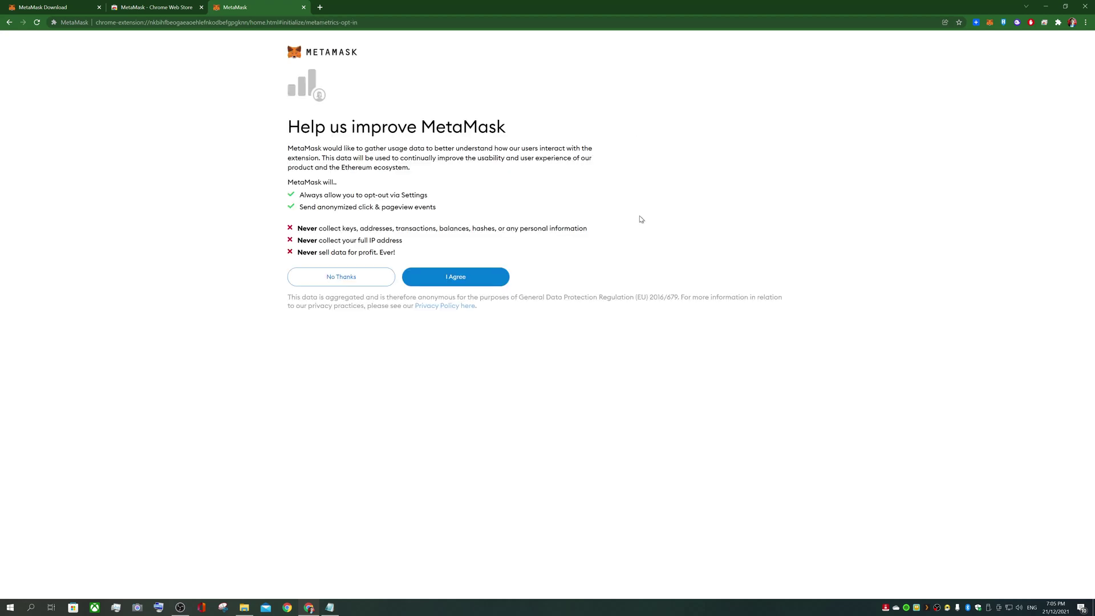
click(458, 278)
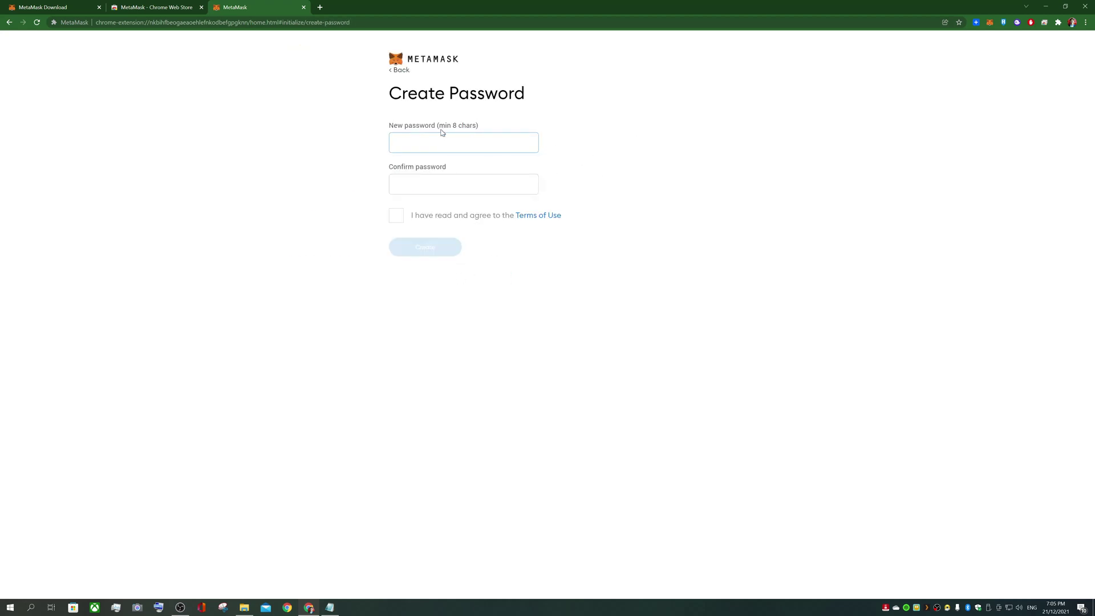
text(abc)
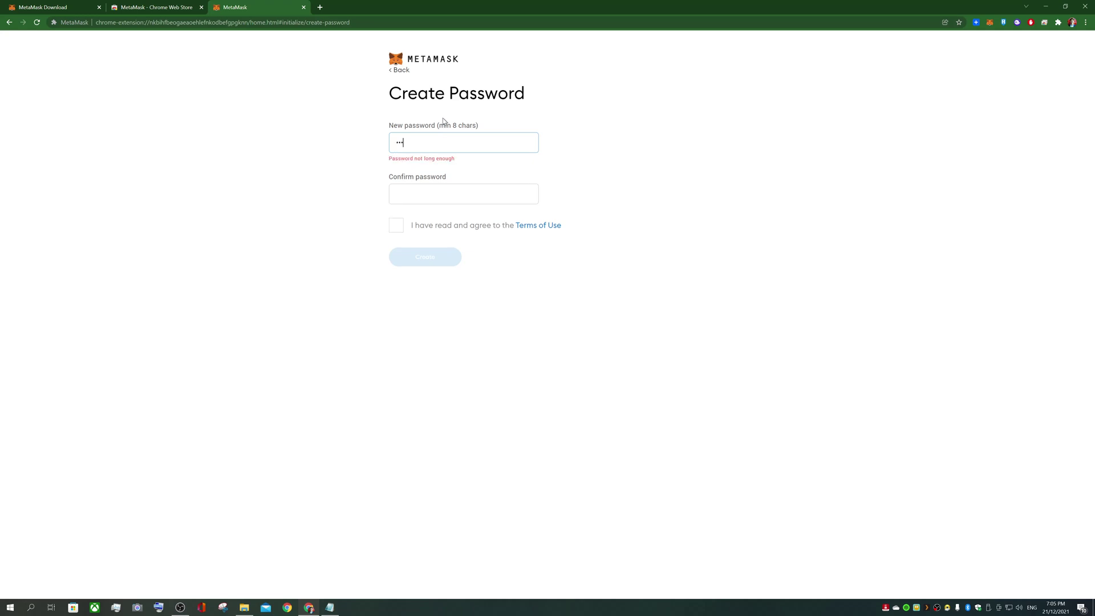
text(defghijk)
key(Tab)
text(abcdefghijklmn)
click(396, 216)
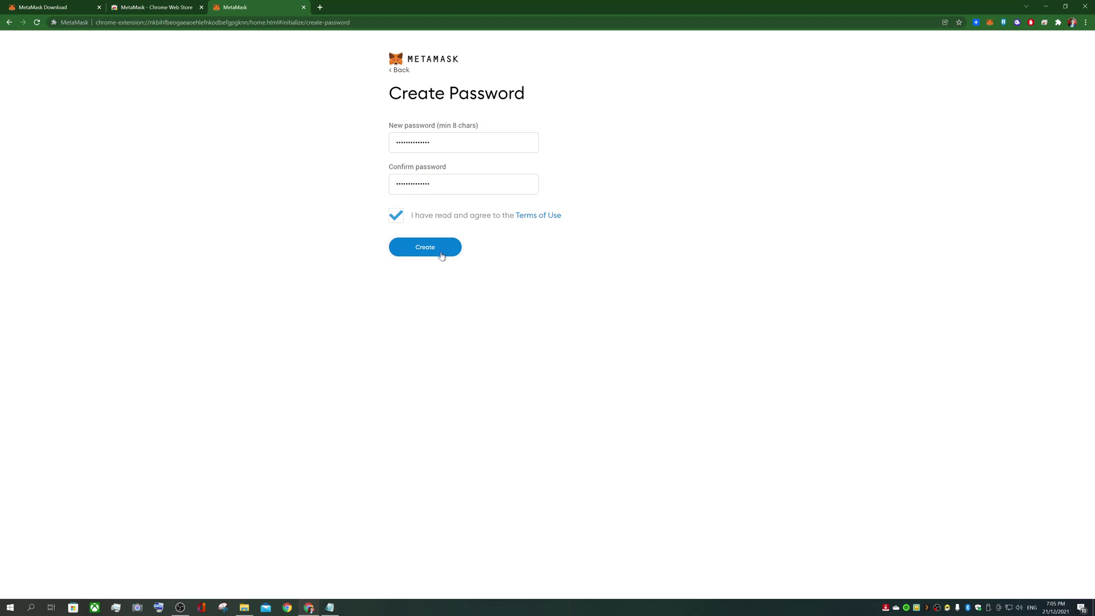
click(441, 256)
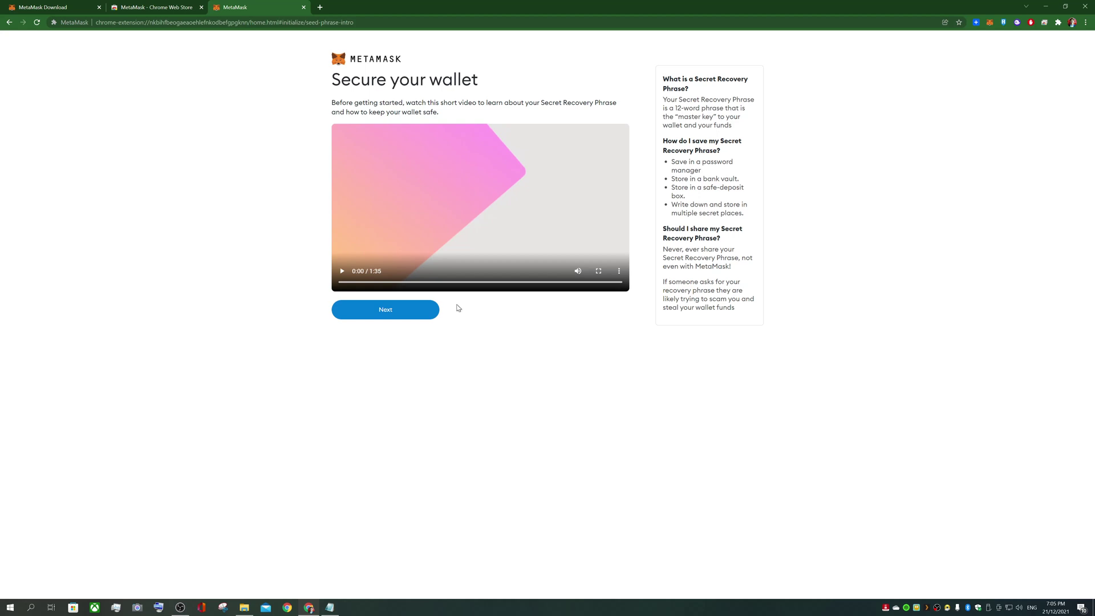
Move past the security video and reveal the twelve Secret Recovery Phrase words
click(407, 315)
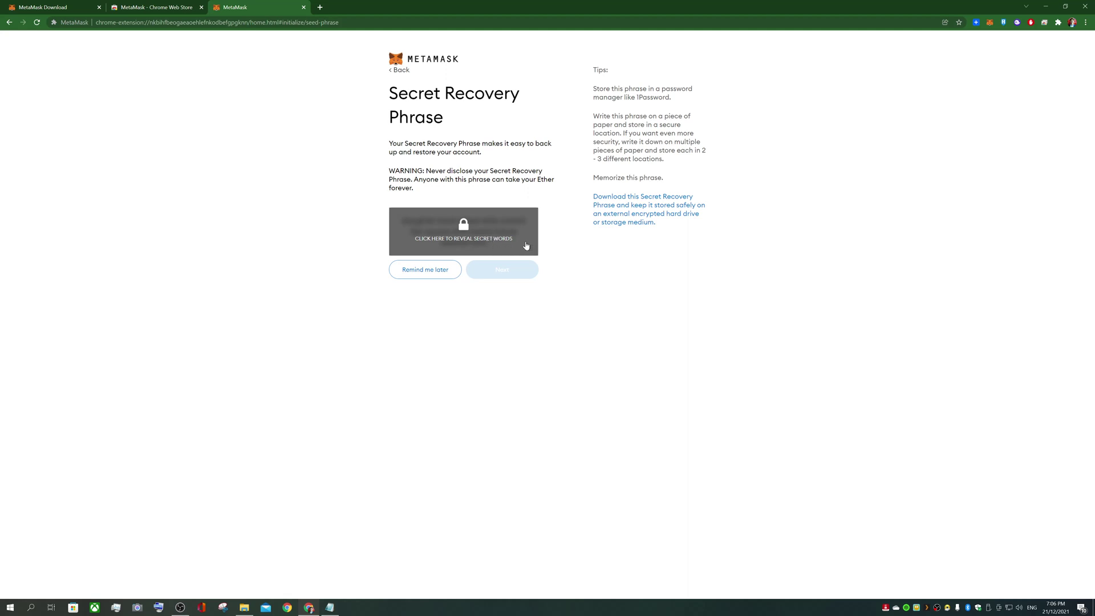
click(526, 245)
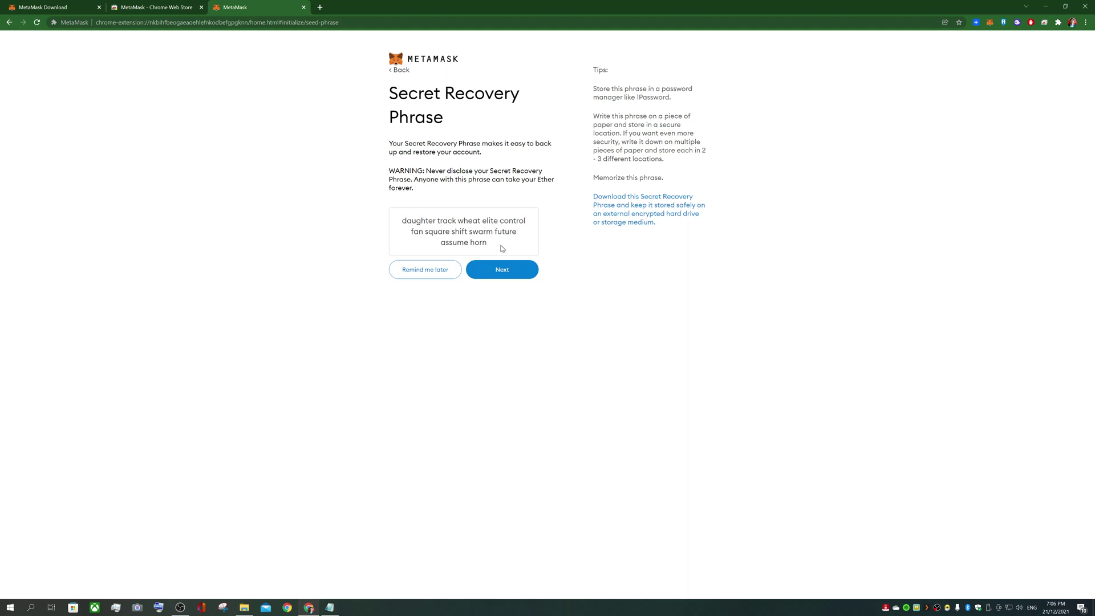
click(513, 276)
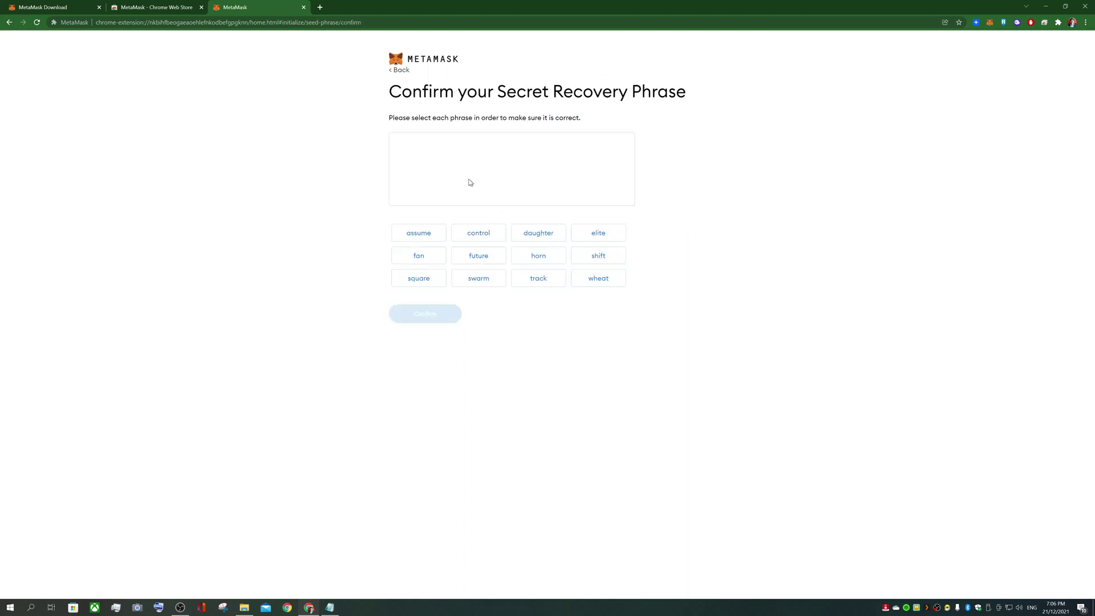
Copy the revealed twelve-word recovery phrase into a new Notepad note placed below MetaMask
click(8, 23)
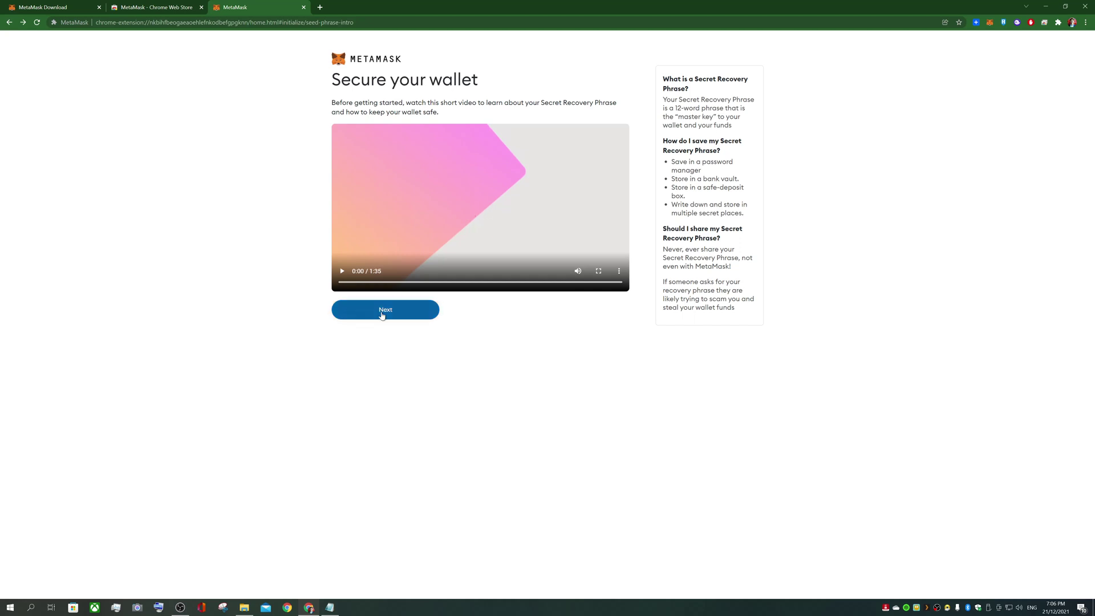
click(381, 313)
click(457, 230)
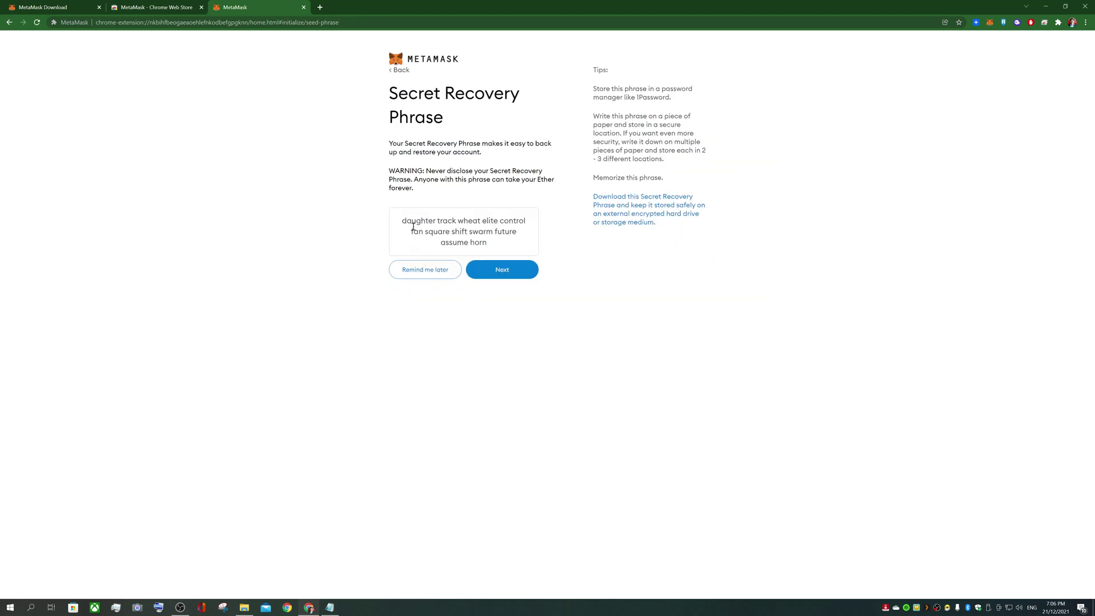
drag(499, 250, 391, 225)
key(ctrl+c)
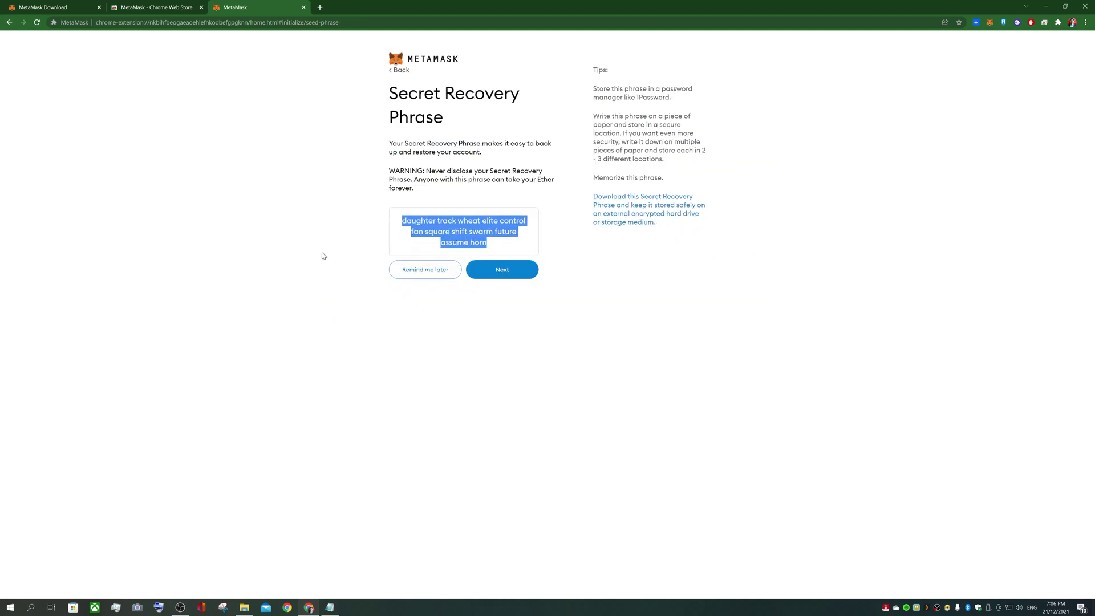
click(279, 278)
click(330, 608)
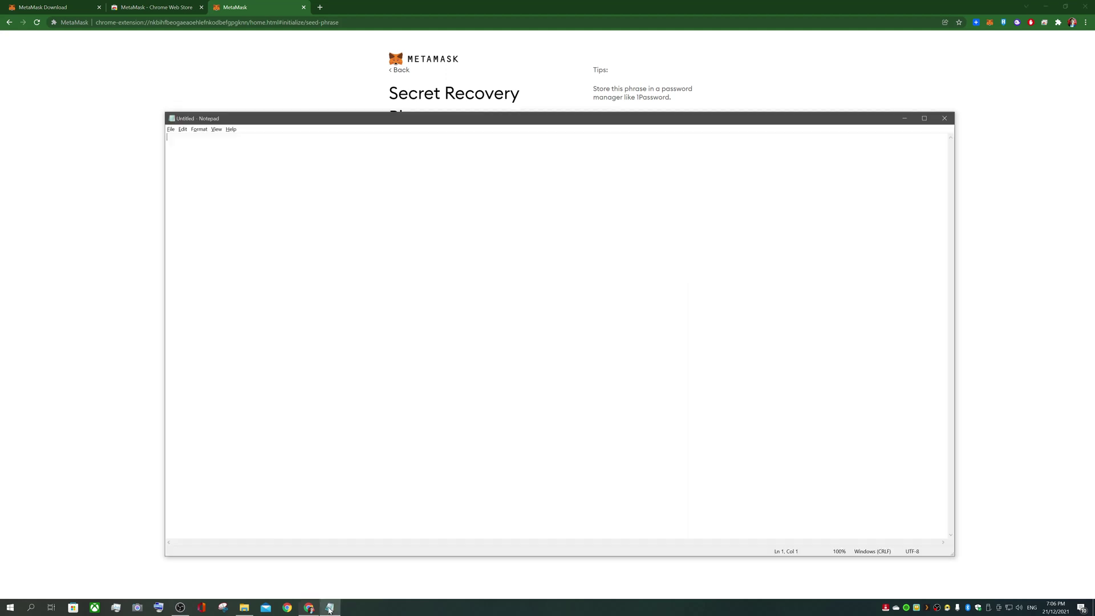
key(ctrl+v)
drag(451, 119, 480, 337)
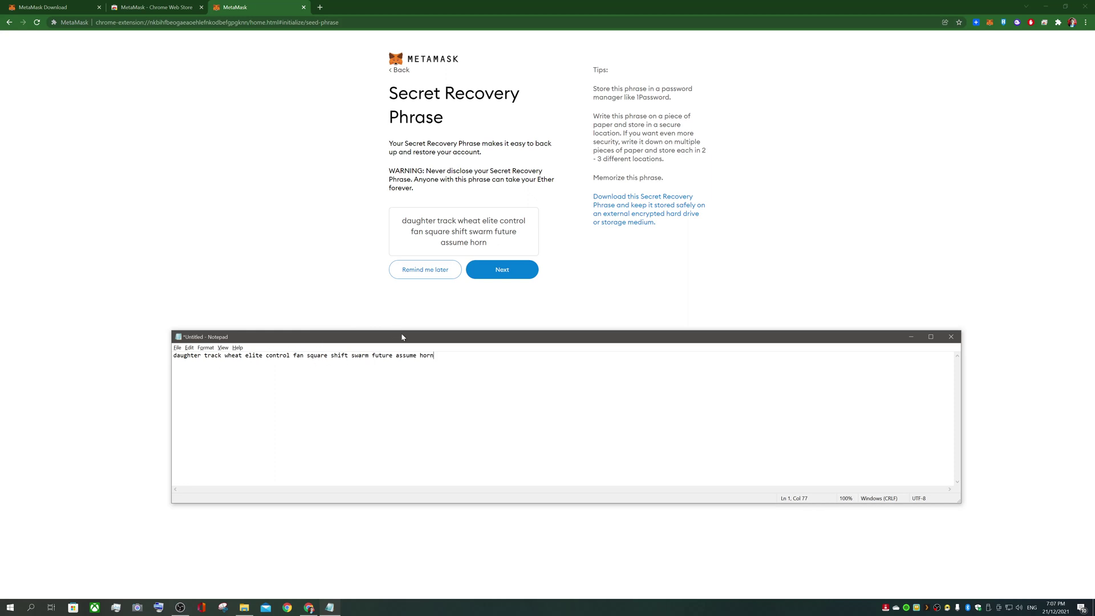
Select the first six recovery words in order, checking each against the Notepad copy
click(503, 271)
key(alt+Tab)
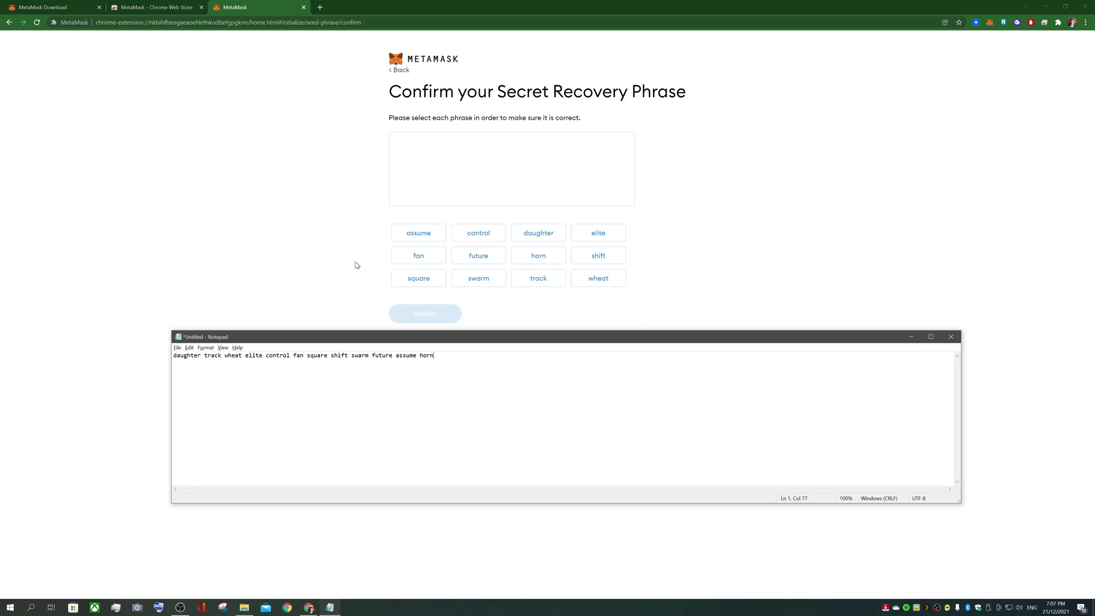
click(546, 238)
key(alt+Tab)
click(538, 281)
key(alt+Tab)
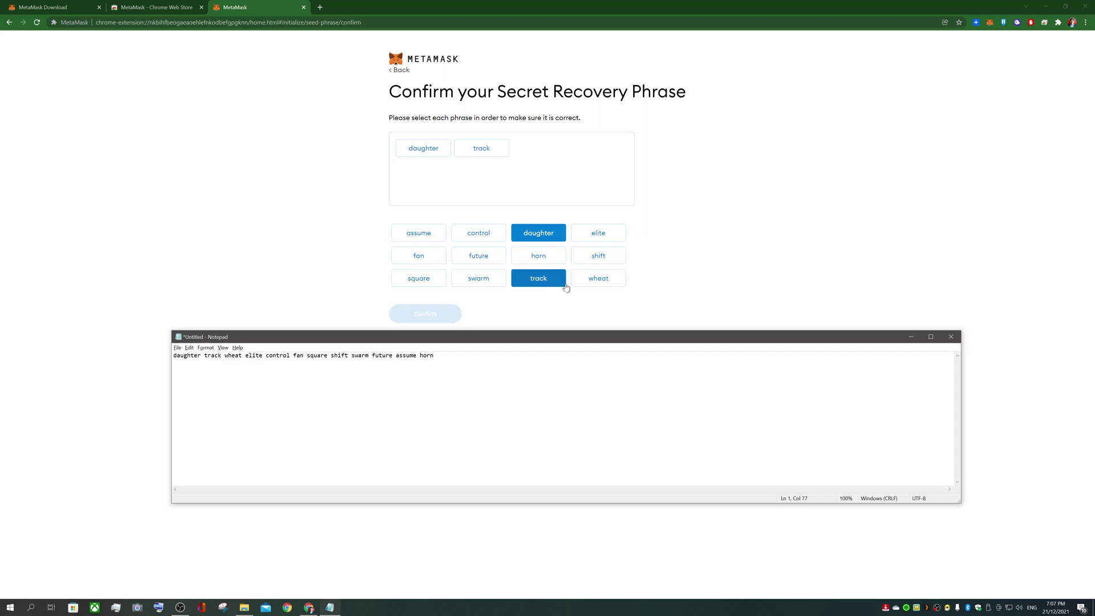
click(587, 282)
key(alt+Tab)
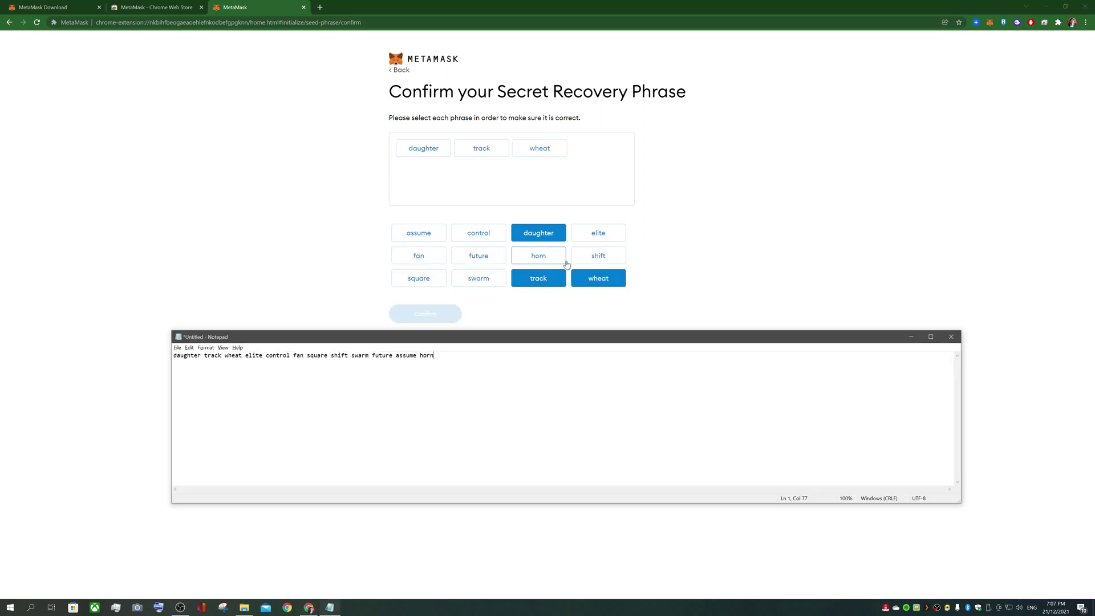
click(593, 234)
key(alt+Tab)
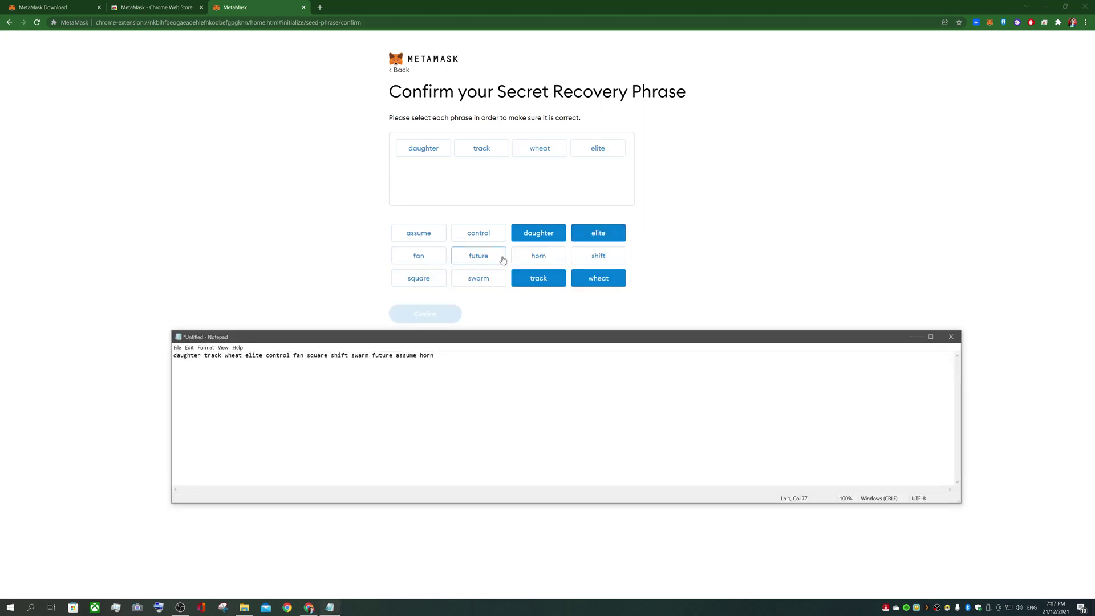
click(479, 233)
key(alt+Tab)
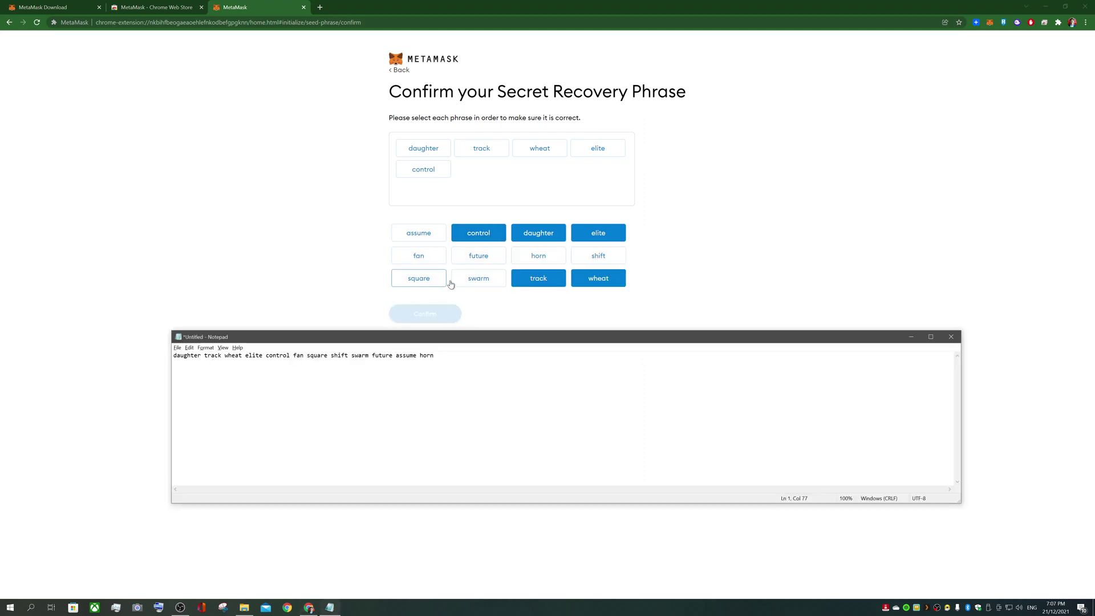
click(431, 257)
Select the remaining six recovery words in order and confirm the phrase
key(alt+Tab)
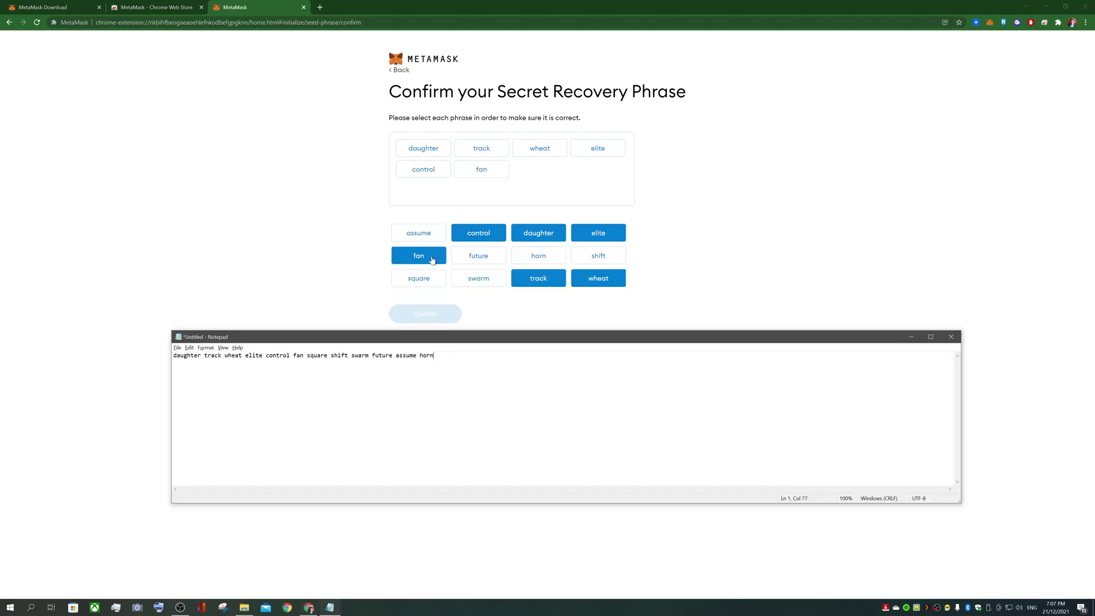
click(424, 284)
key(alt+Tab)
click(598, 260)
key(alt+Tab)
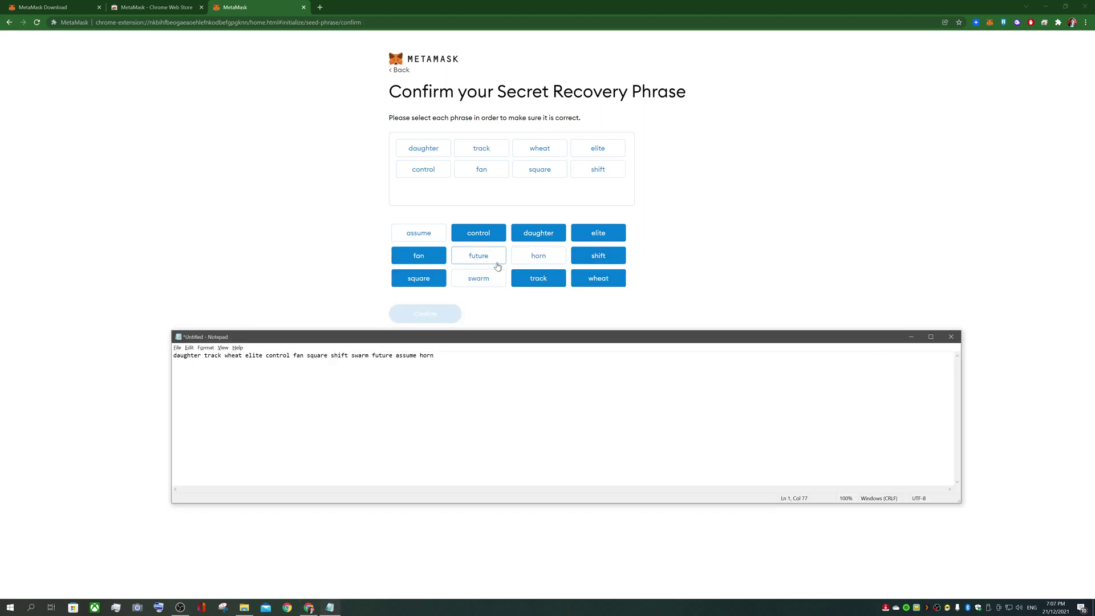
click(486, 283)
key(alt+Tab)
click(479, 258)
key(alt+Tab)
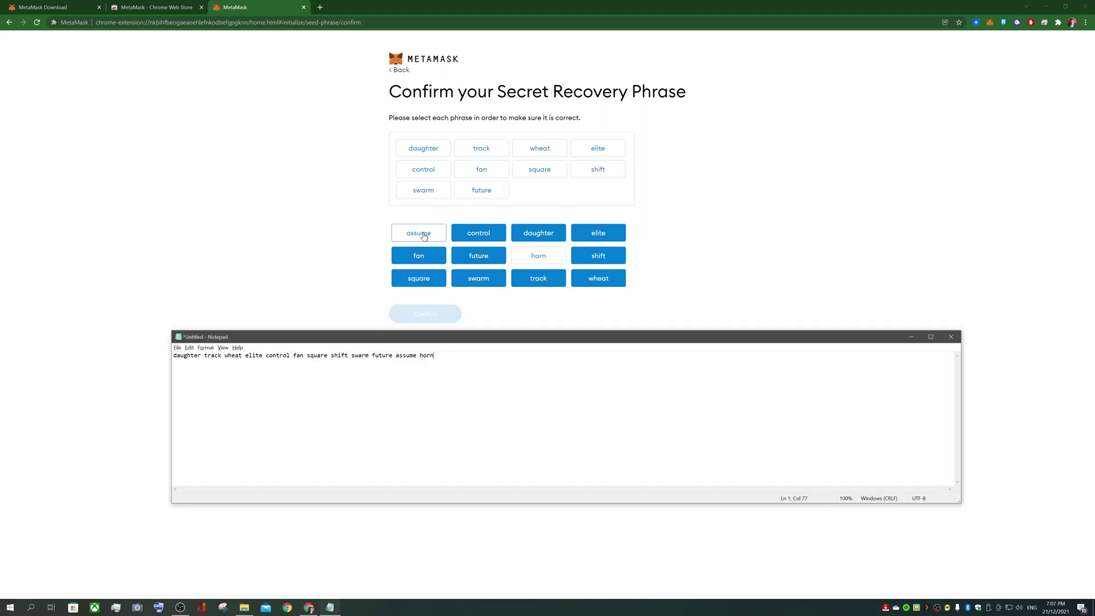
click(418, 233)
key(alt+Tab)
click(534, 258)
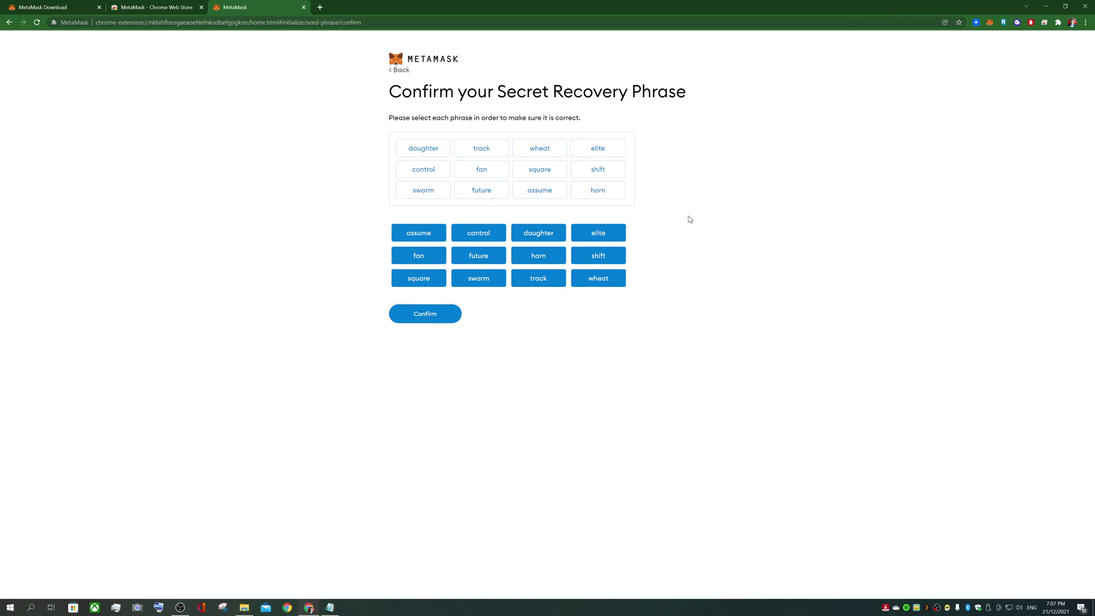
click(437, 317)
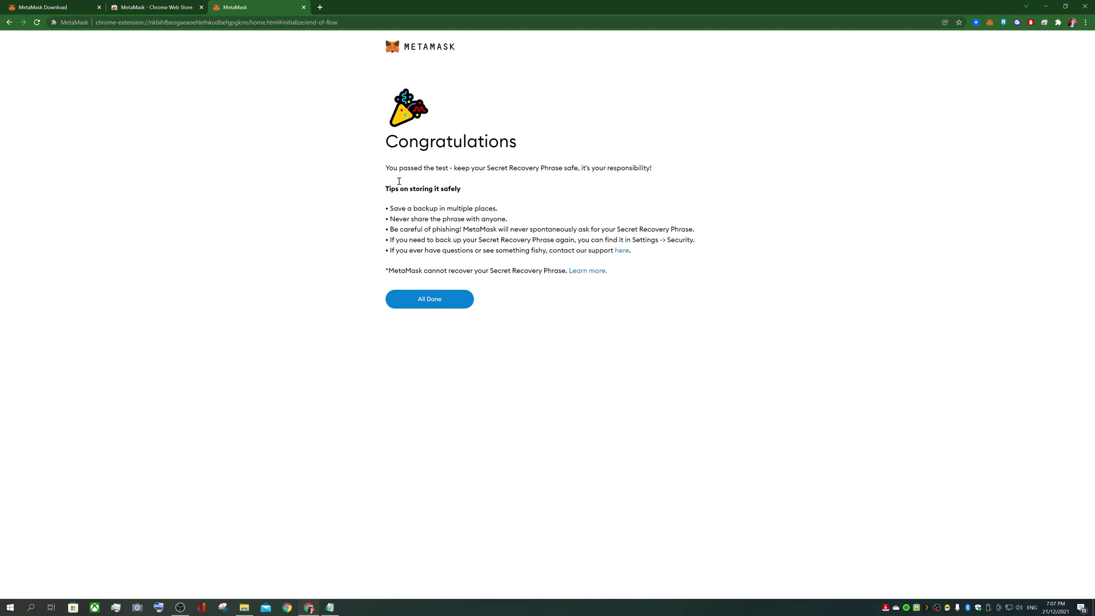
Open the wallet, dismiss the What's new notice, and copy the Account 1 address
click(446, 307)
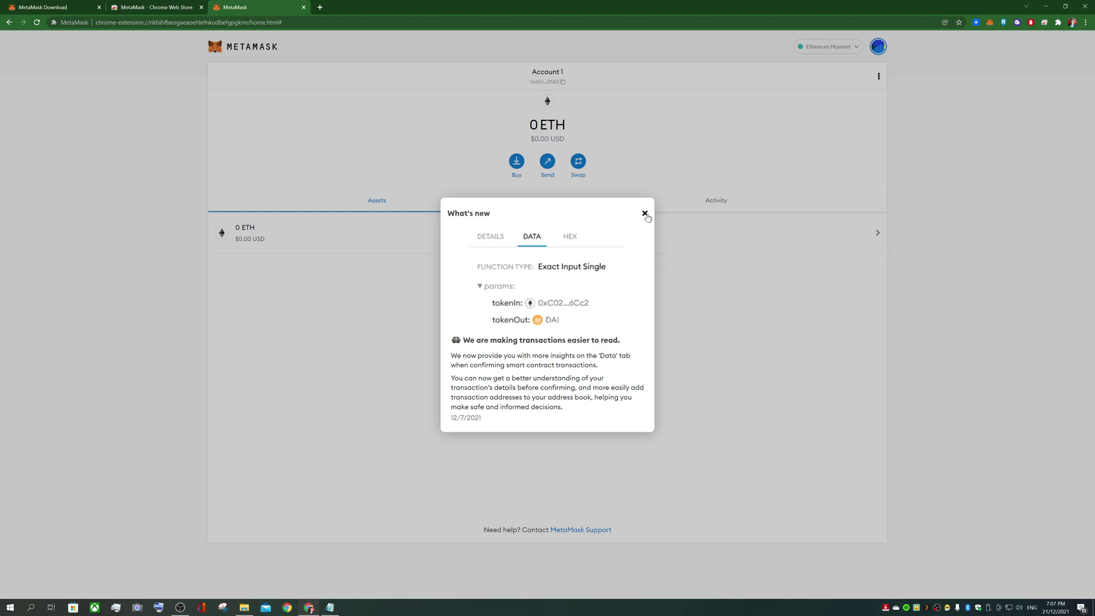
click(645, 214)
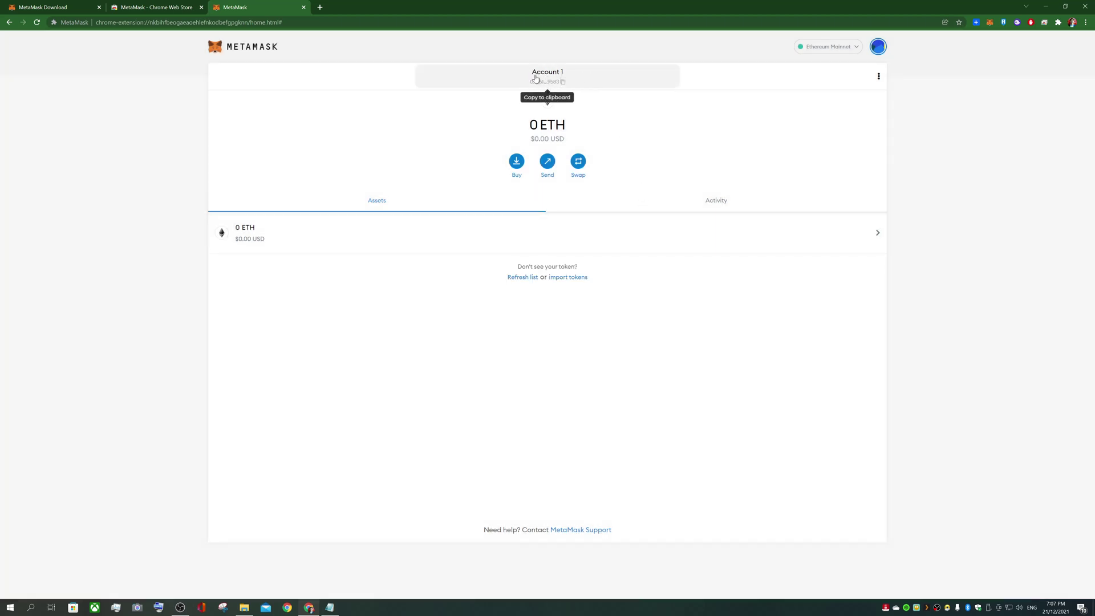
click(544, 81)
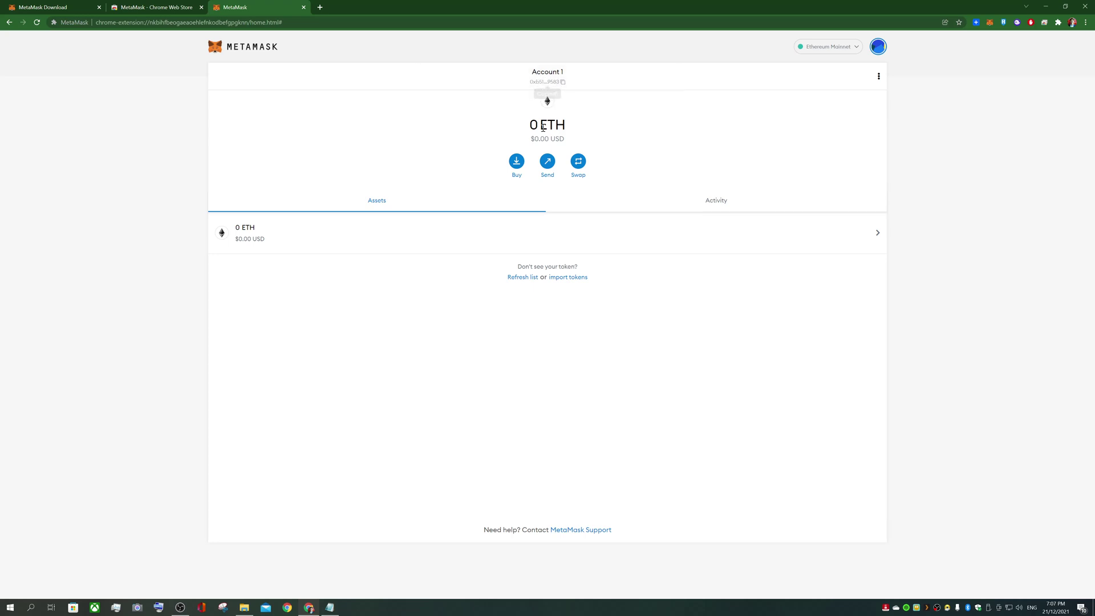
Paste the Account 1 address into the Notepad notes on line 2, followed by a new line
click(329, 607)
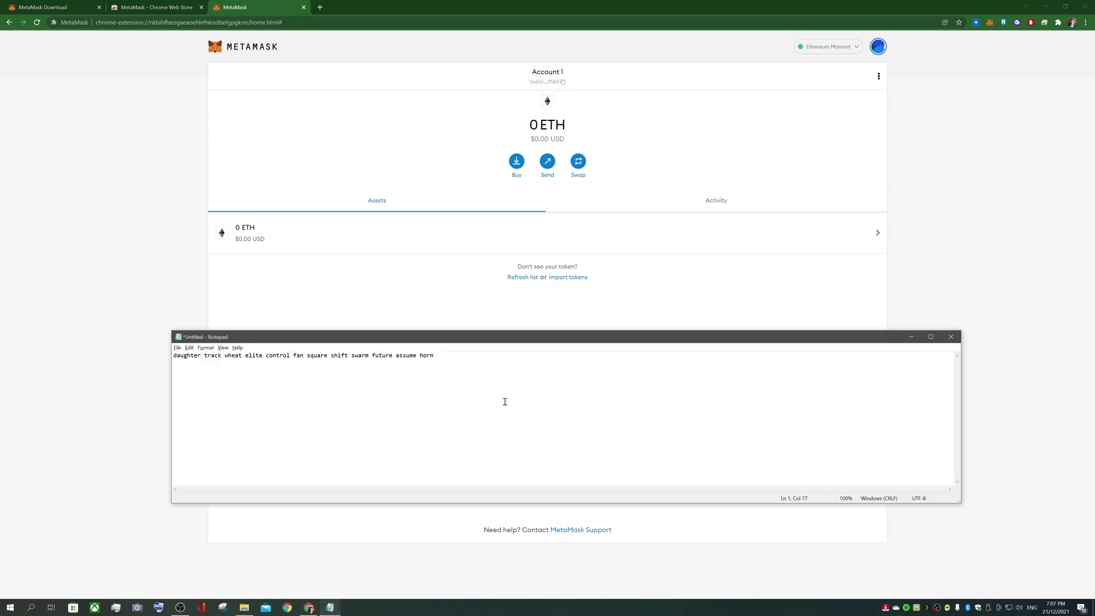
key(ctrl+v)
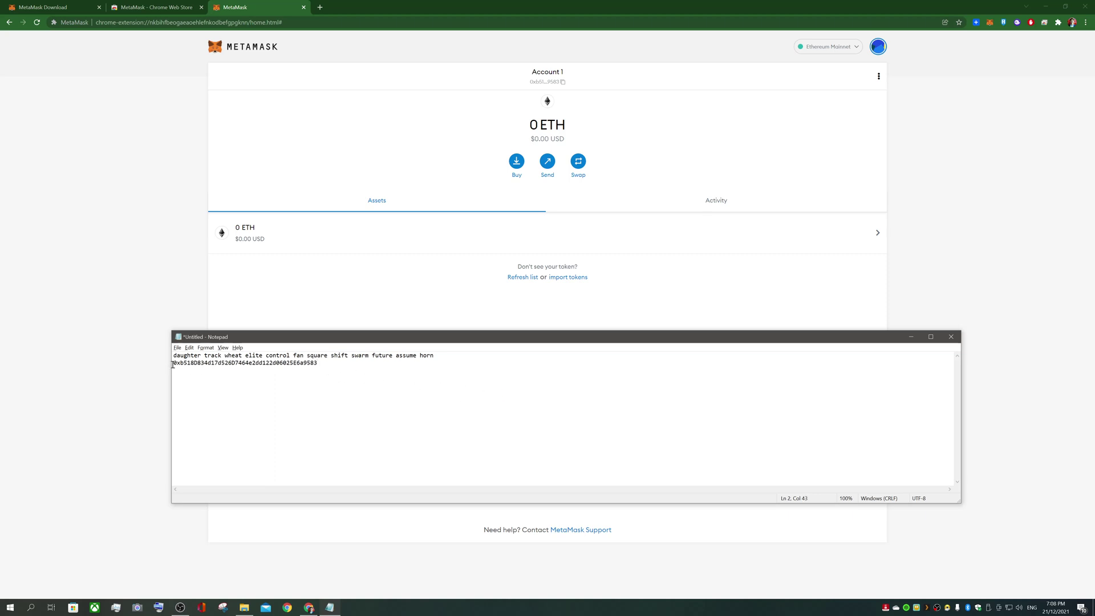
drag(173, 364, 318, 363)
click(325, 365)
key(Return)
drag(454, 353, 169, 355)
click(357, 362)
Back in MetaMask, check the accounts and networks lists, then recopy the account address
click(655, 50)
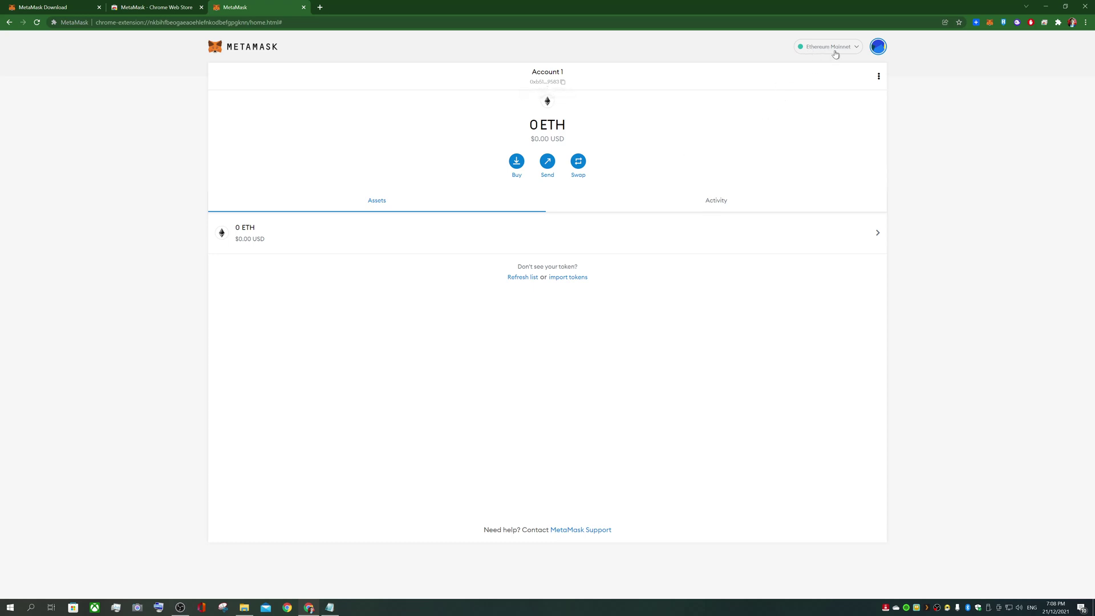
click(878, 48)
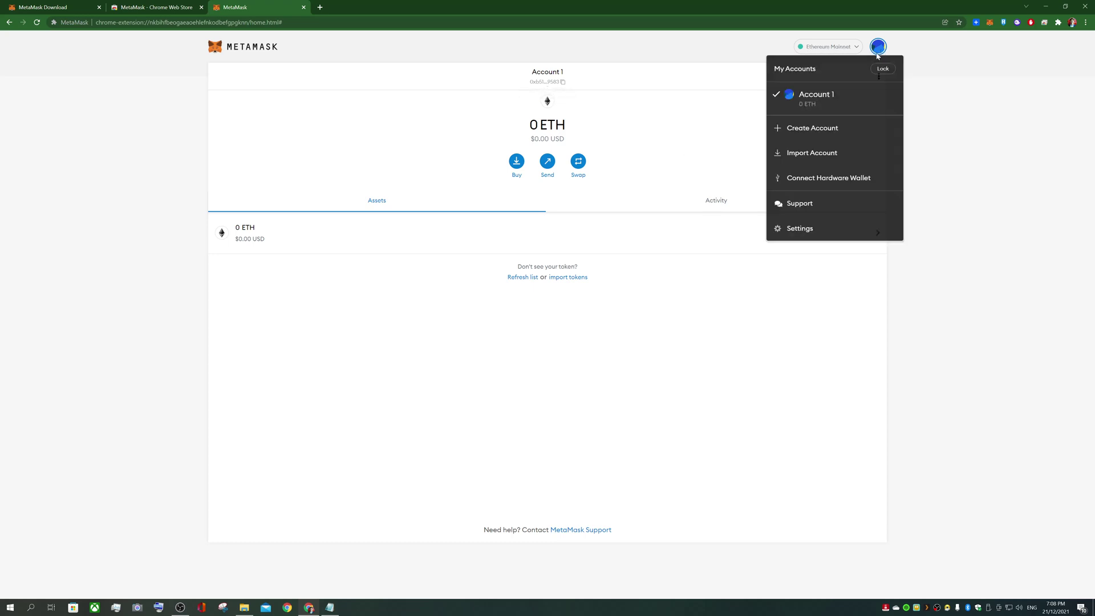
click(878, 46)
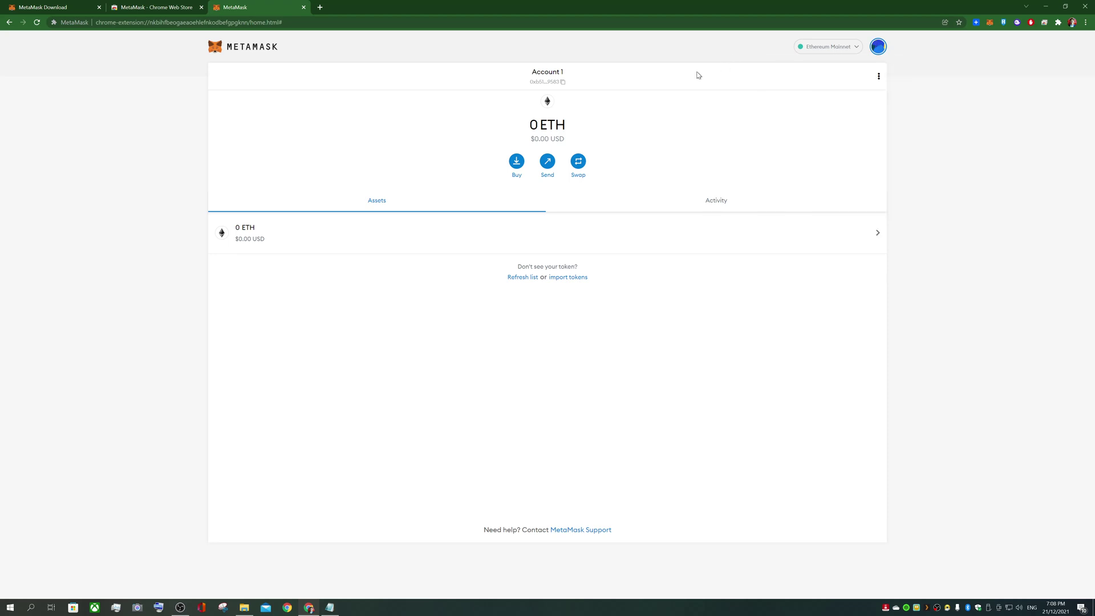
click(822, 47)
click(751, 50)
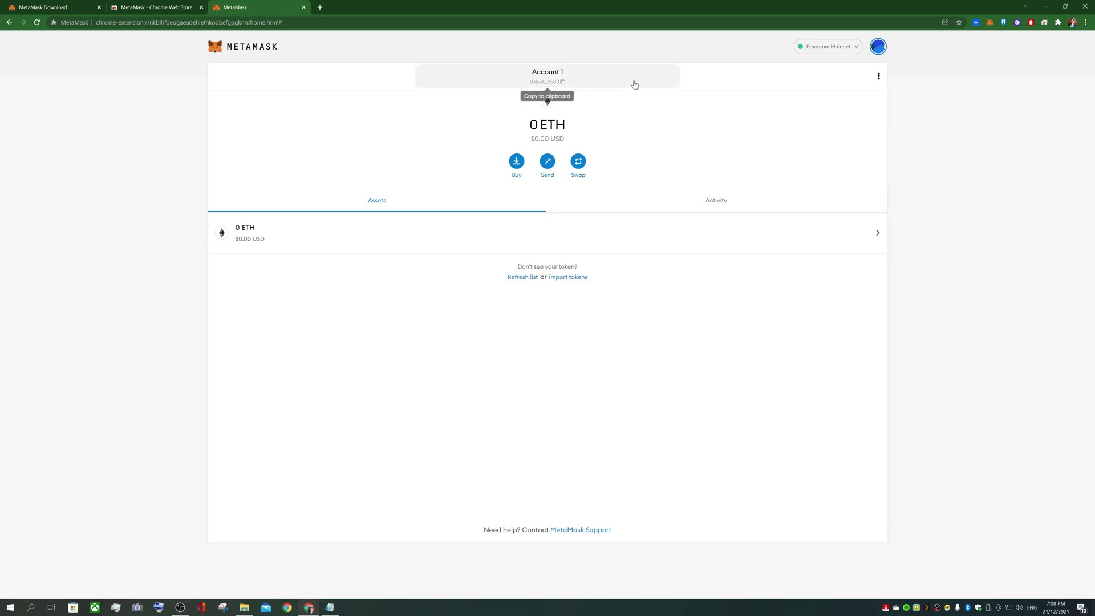
click(547, 79)
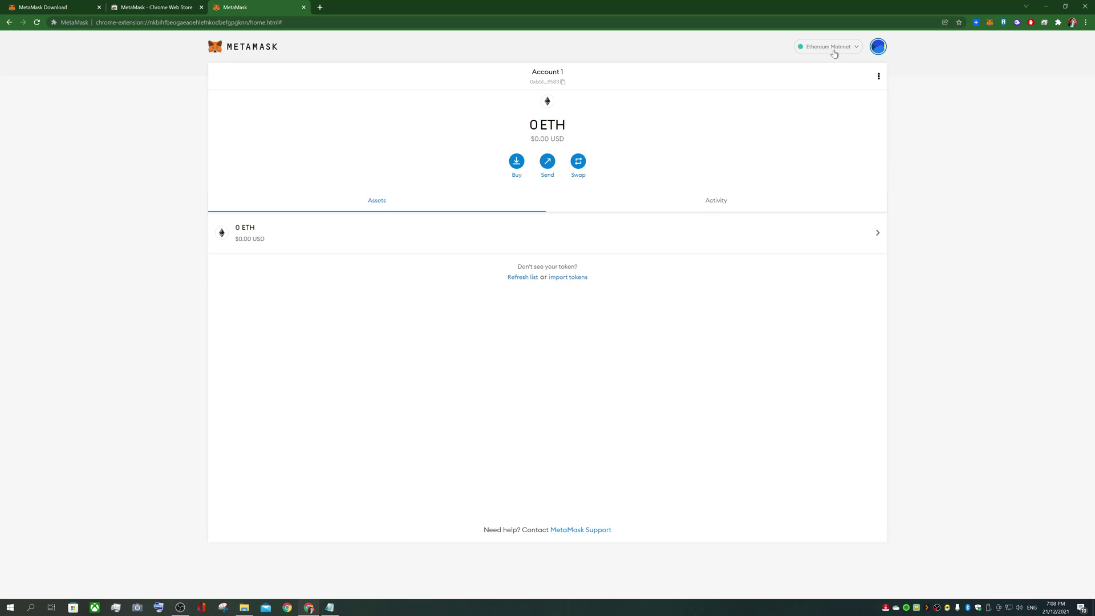
Google 'binance smart chain' in a new tab and open the Binance Academy MetaMask article
click(320, 7)
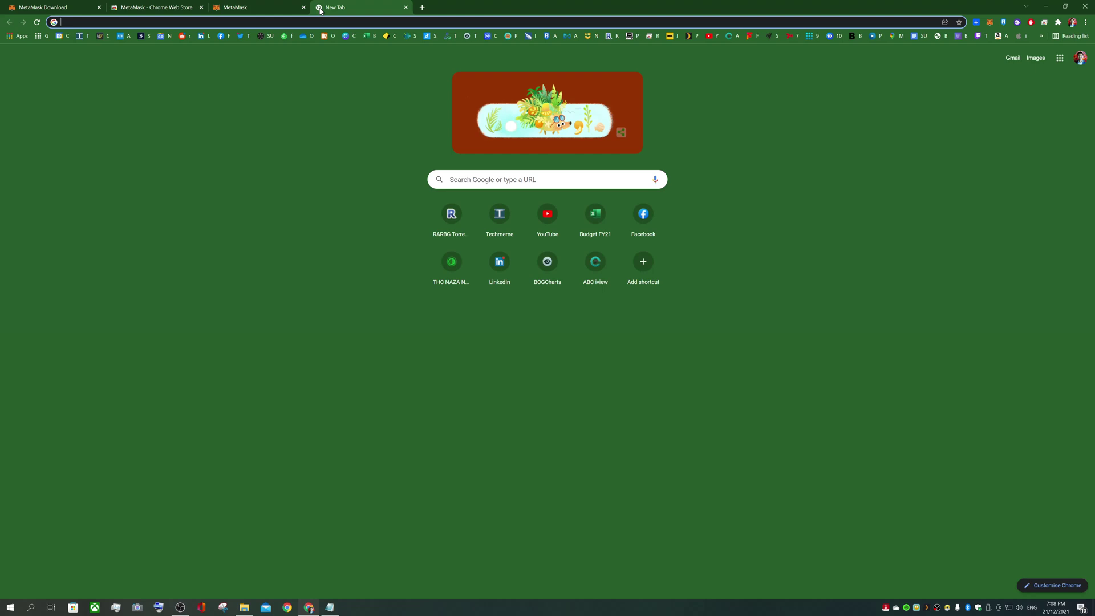
text(binance )
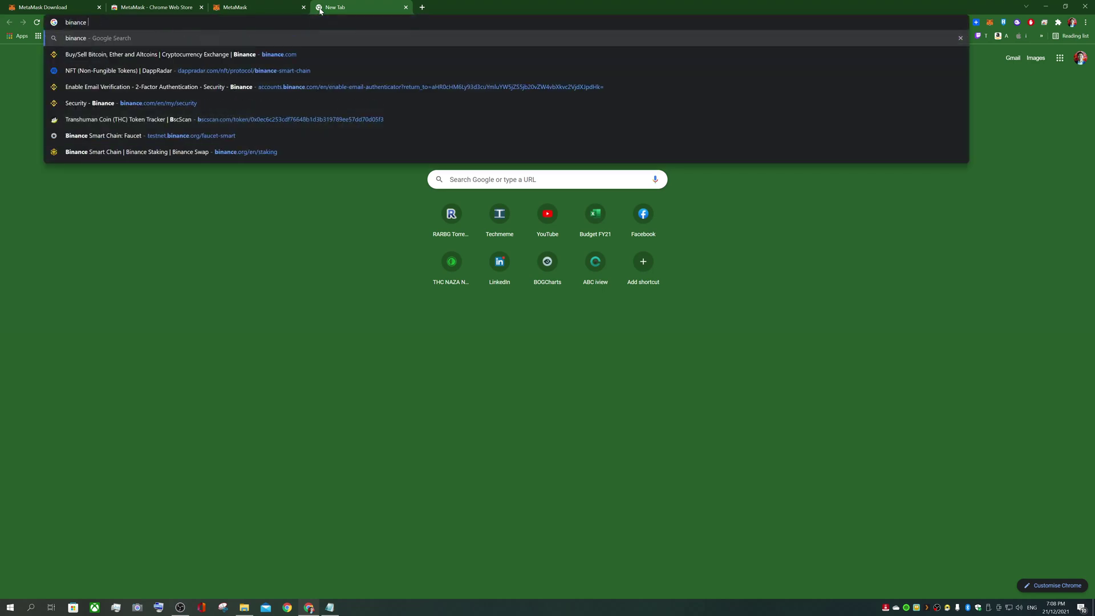
text(smart chain)
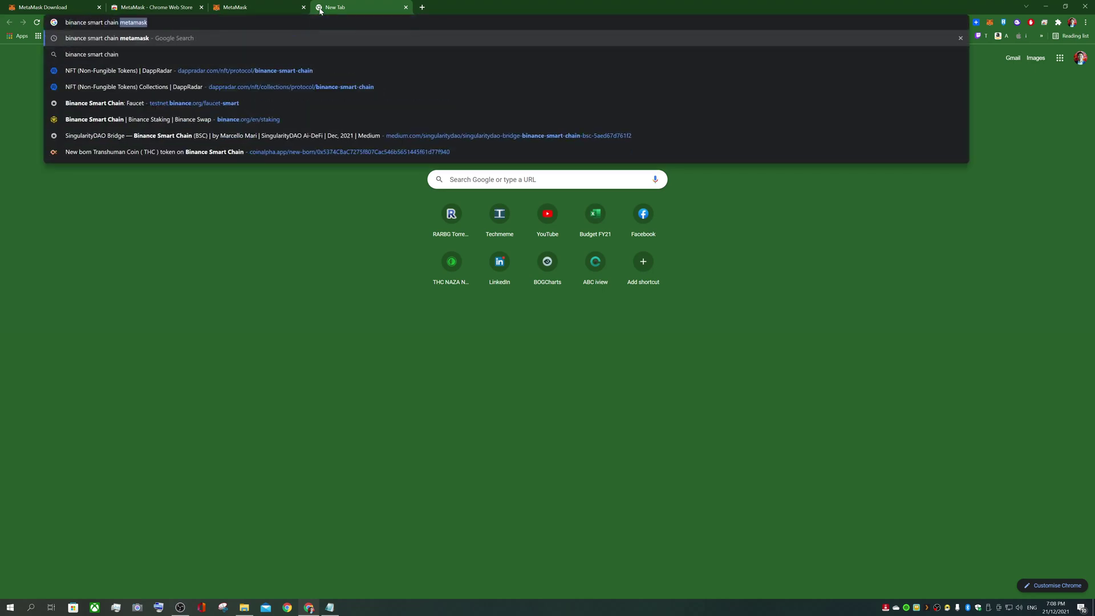
key(Return)
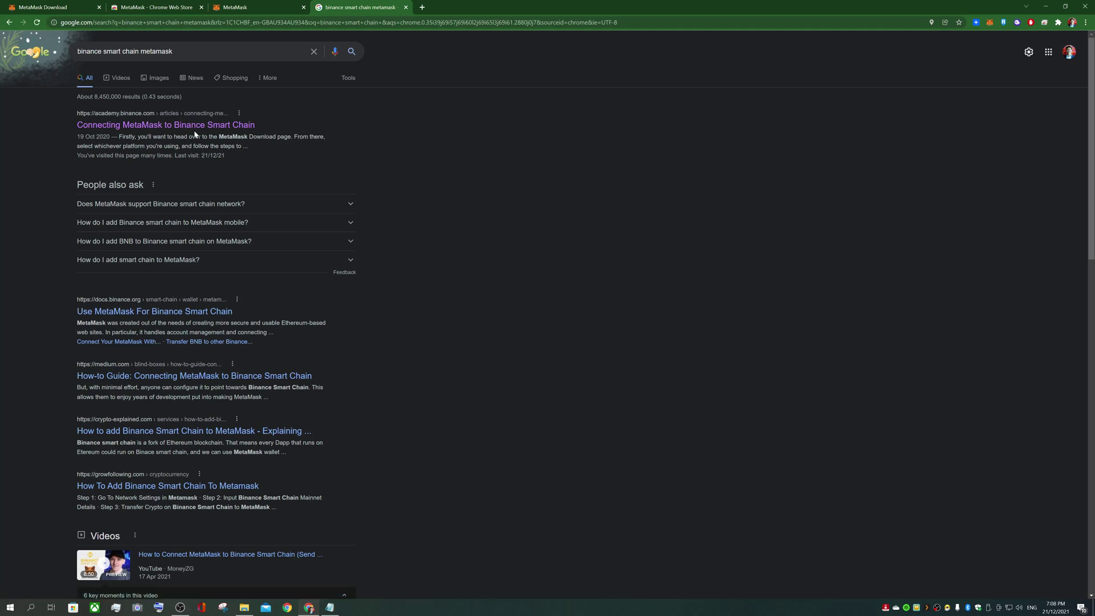
click(192, 133)
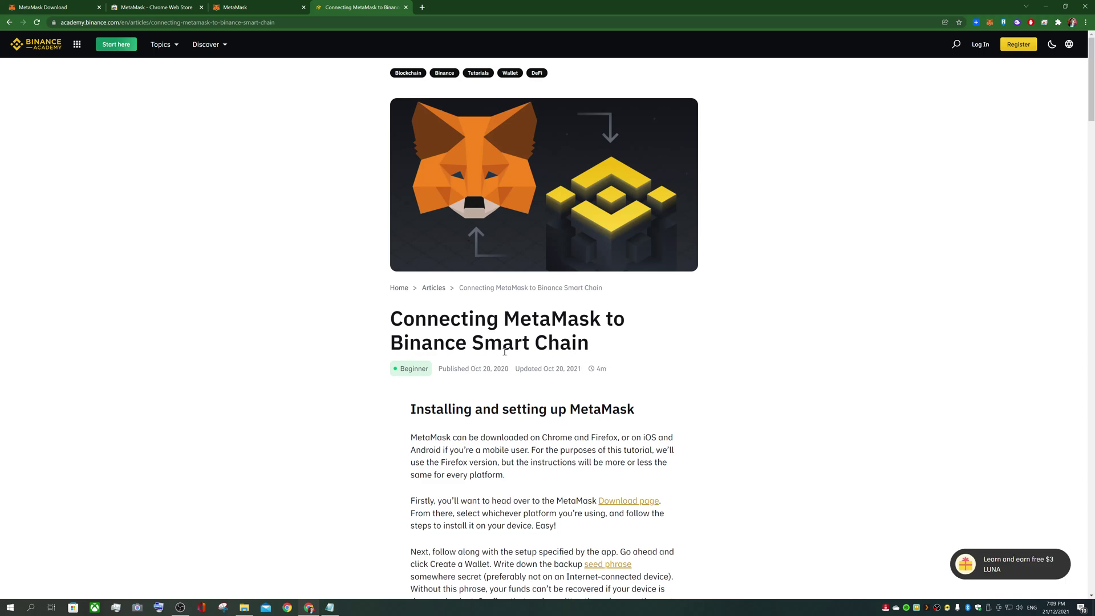
Review the article's Smart Chain Mainnet parameters (ChainID 56, symbol BNB), then return to MetaMask
scroll(561, 336, down, 6)
scroll(559, 339, down, 18)
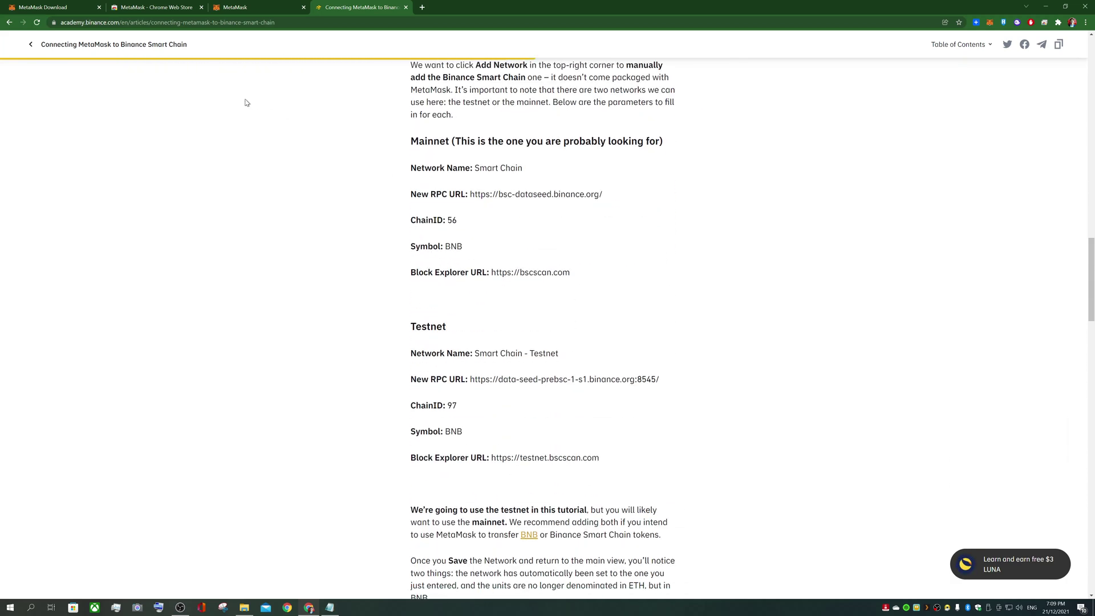
drag(422, 143, 660, 237)
click(633, 222)
scroll(633, 223, up, 1)
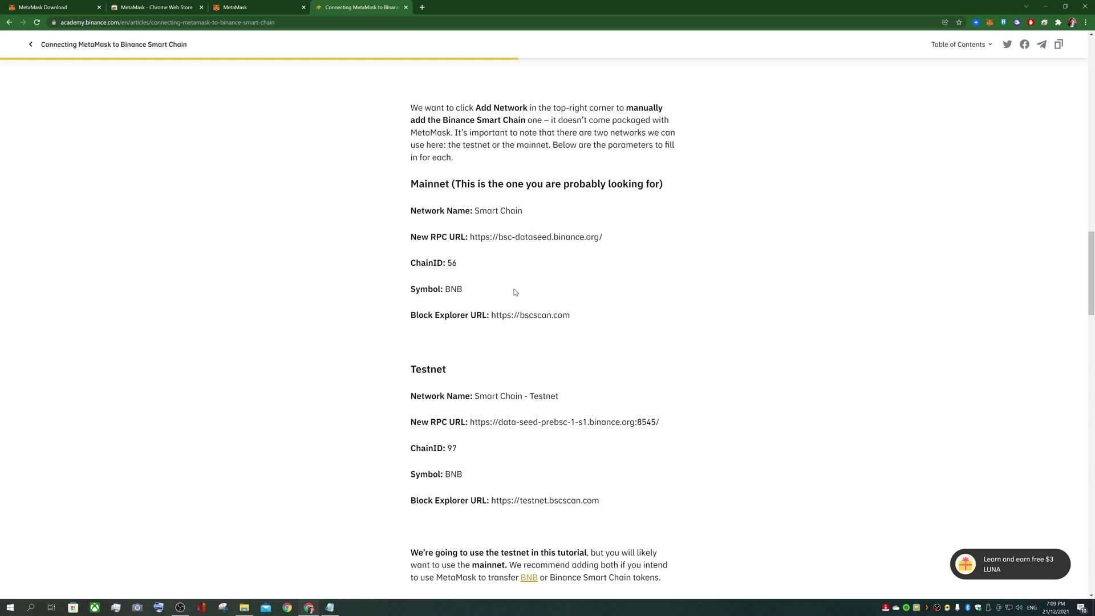
key(alt+Tab)
key(alt+Tab)
key(alt+Tab)
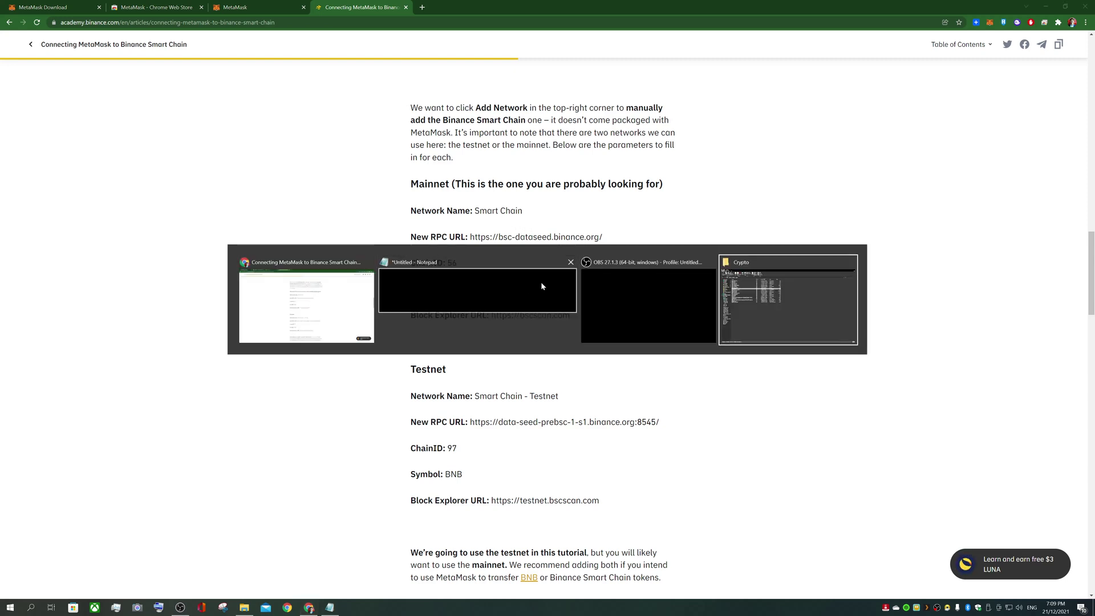
key(alt+Tab)
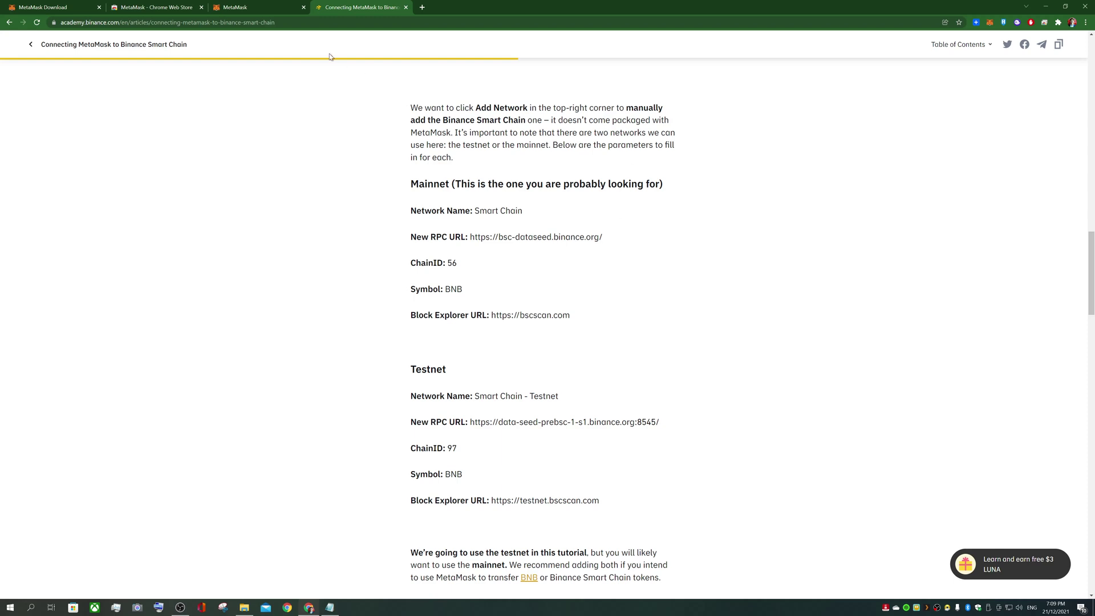
click(242, 8)
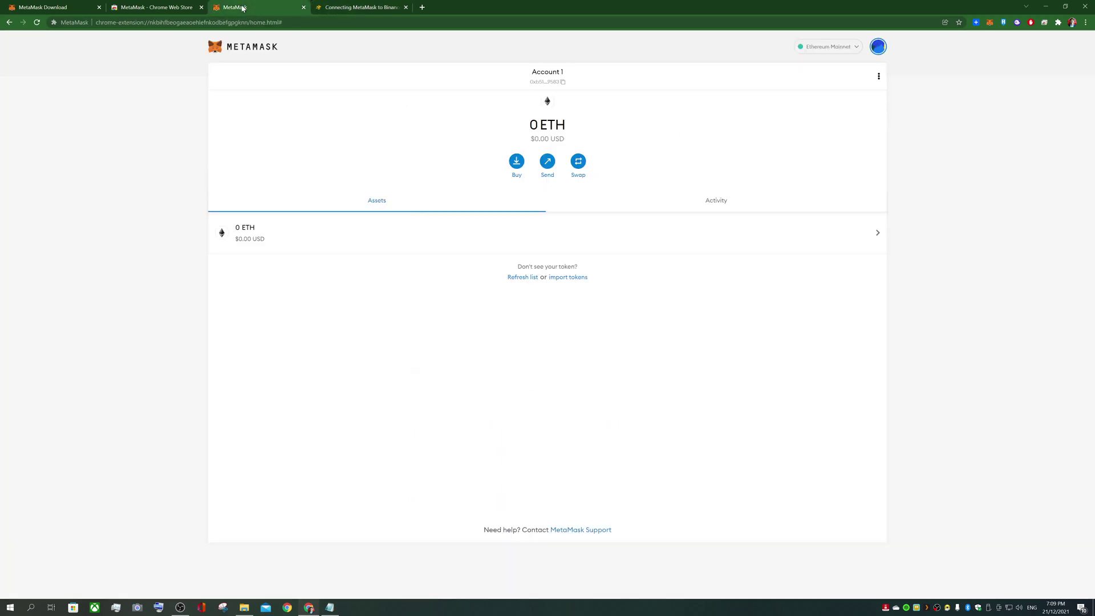
Reach MetaMask Settings through the account menu, then scroll to Networks and start adding a network
click(991, 23)
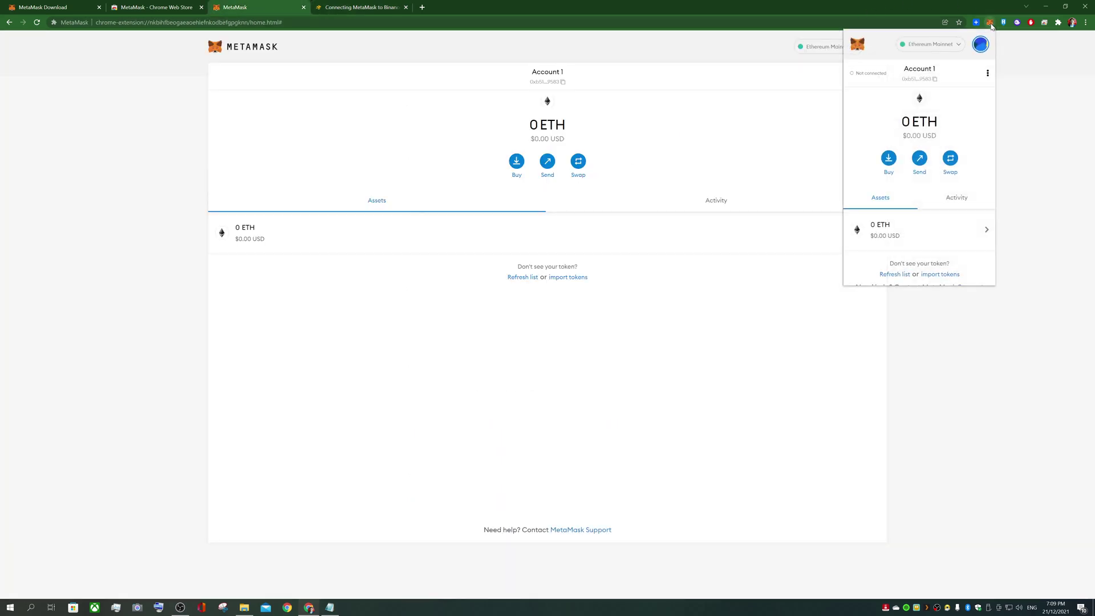
click(988, 73)
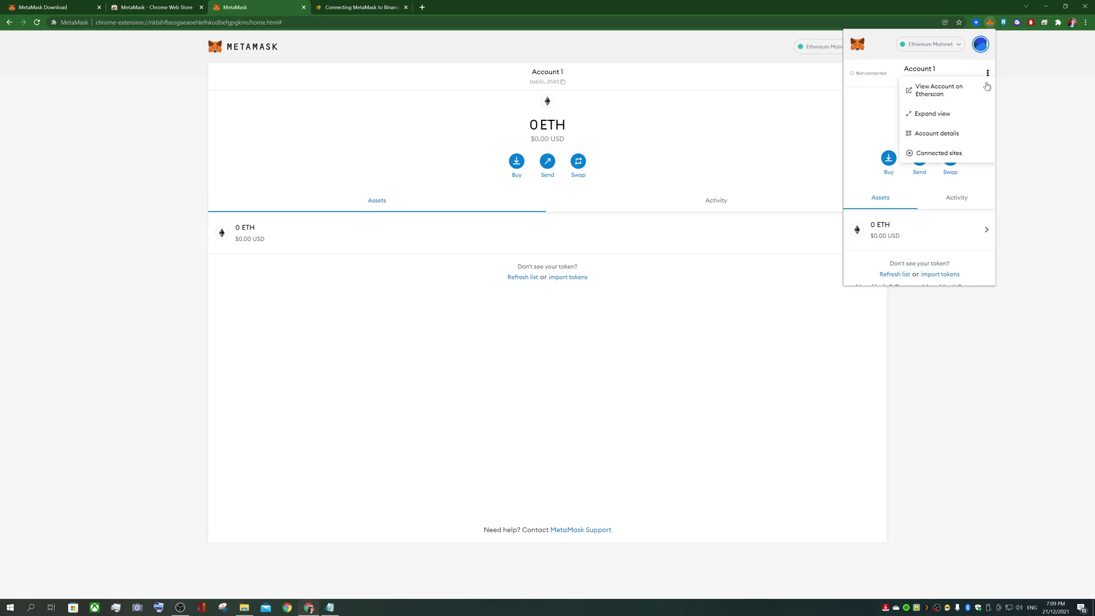
click(981, 46)
click(981, 46)
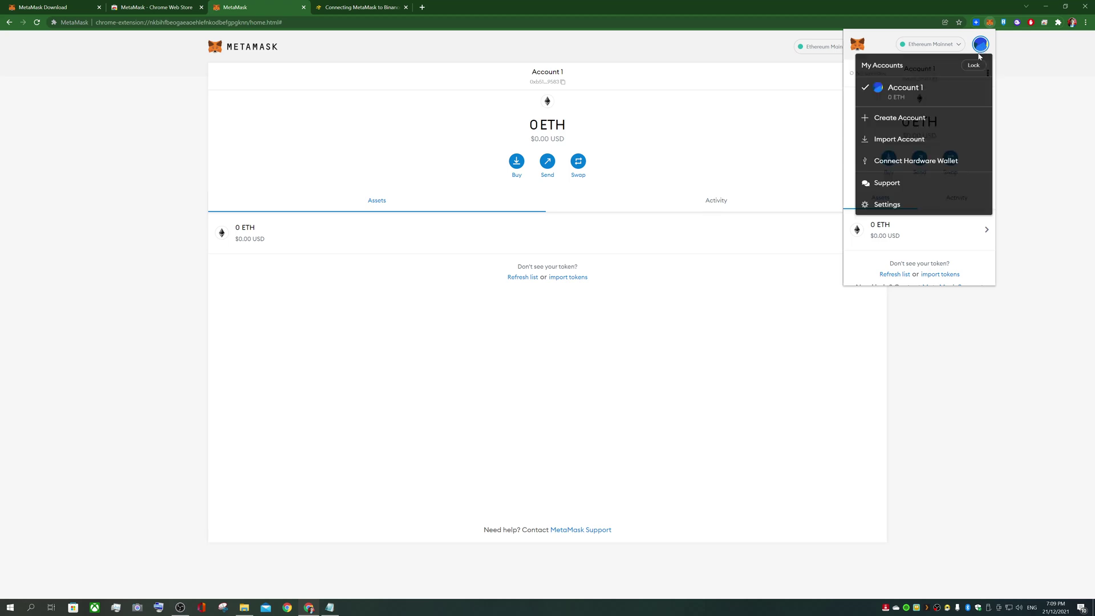
click(887, 205)
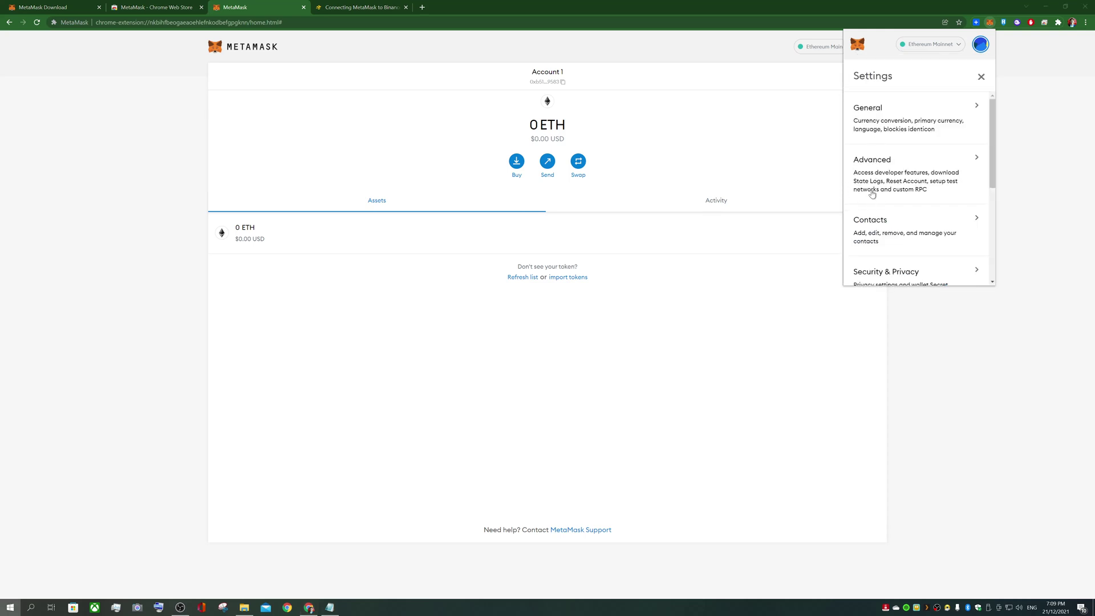
click(789, 187)
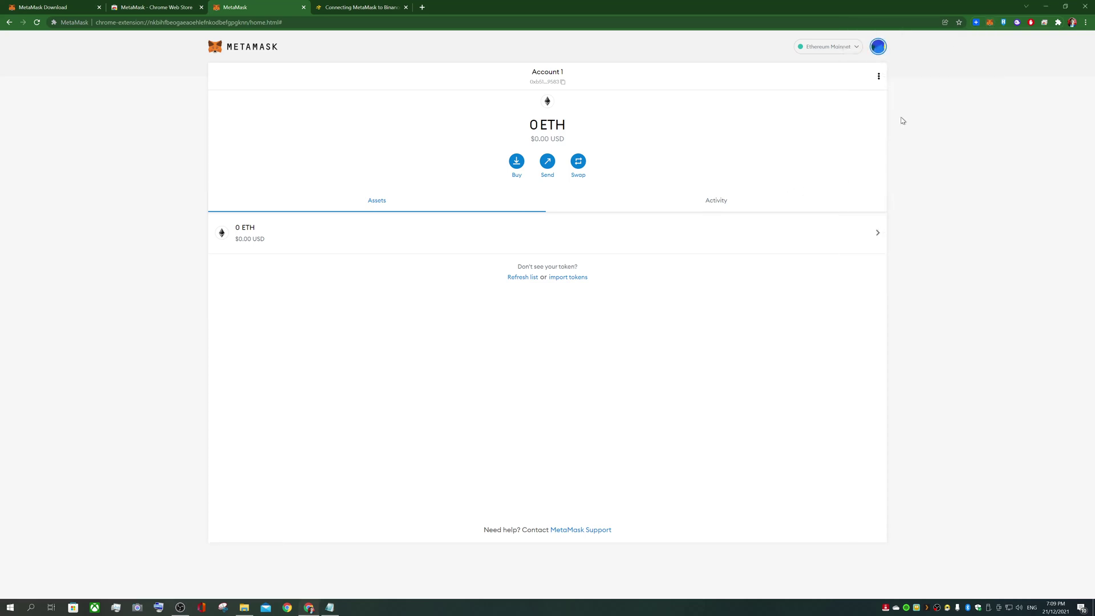
click(991, 22)
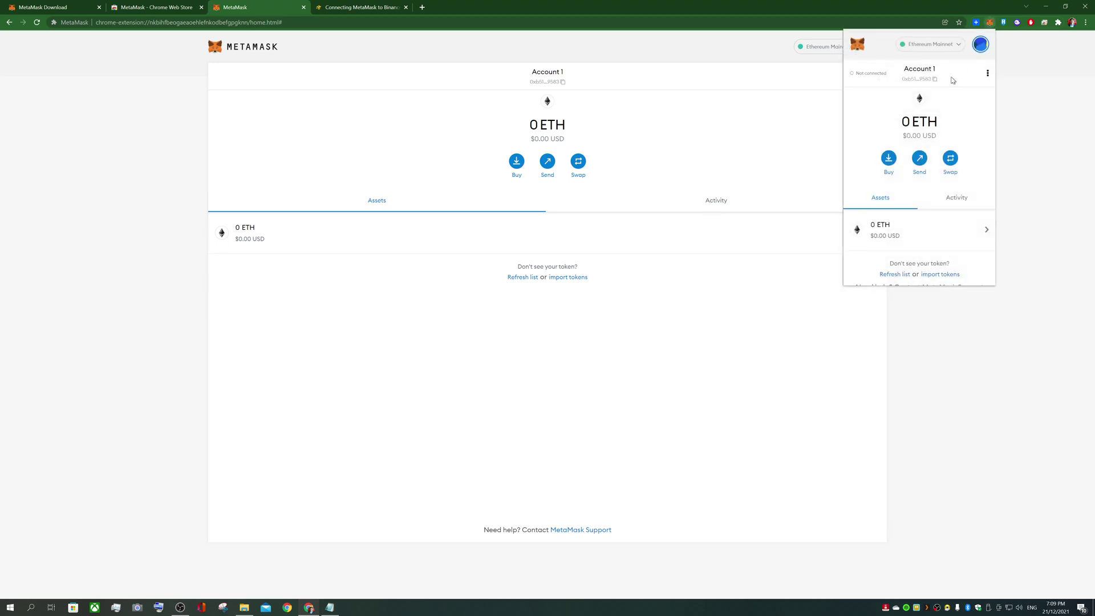
click(981, 49)
click(901, 205)
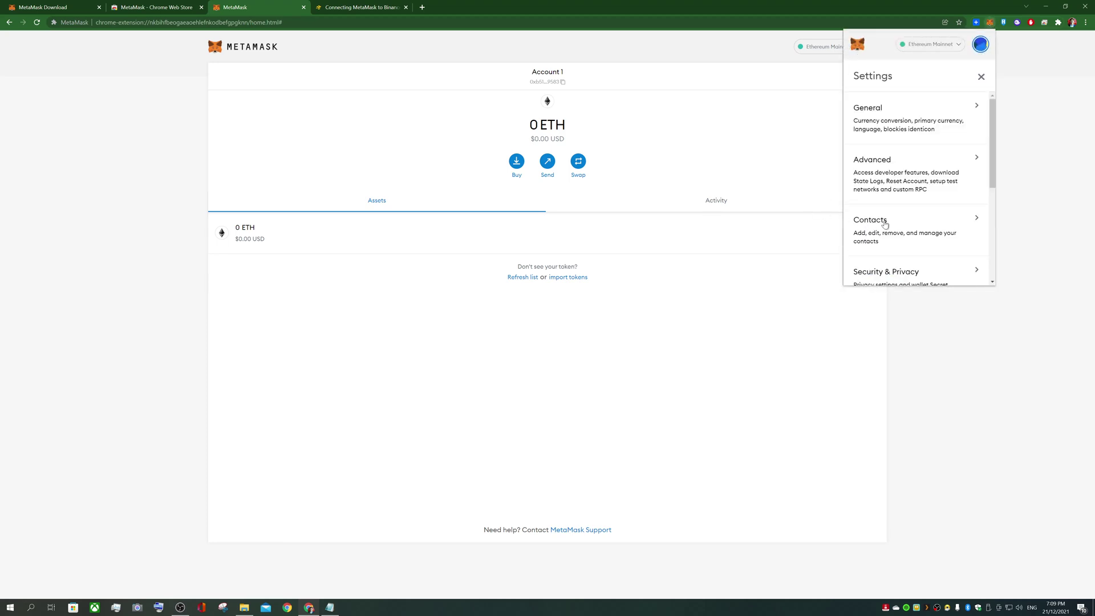
scroll(912, 225, down, 3)
scroll(915, 224, down, 3)
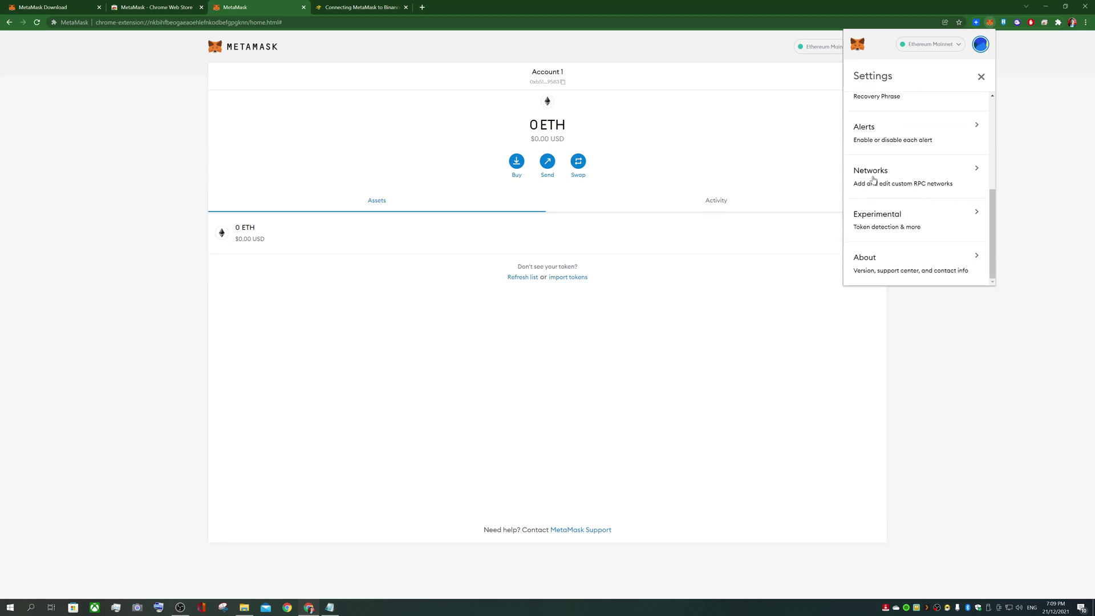
click(906, 180)
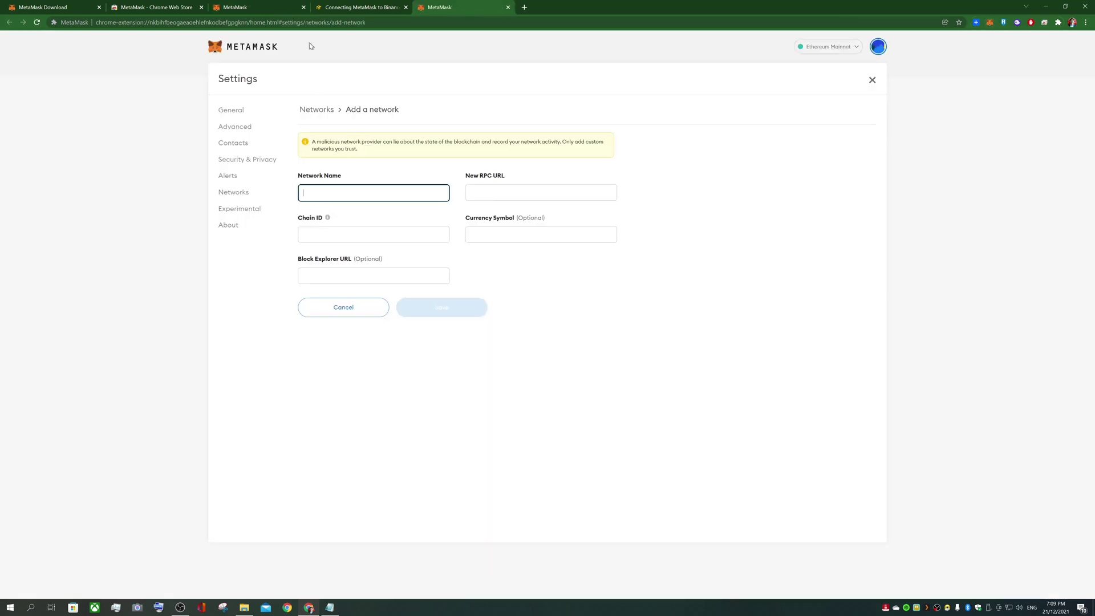
click(346, 7)
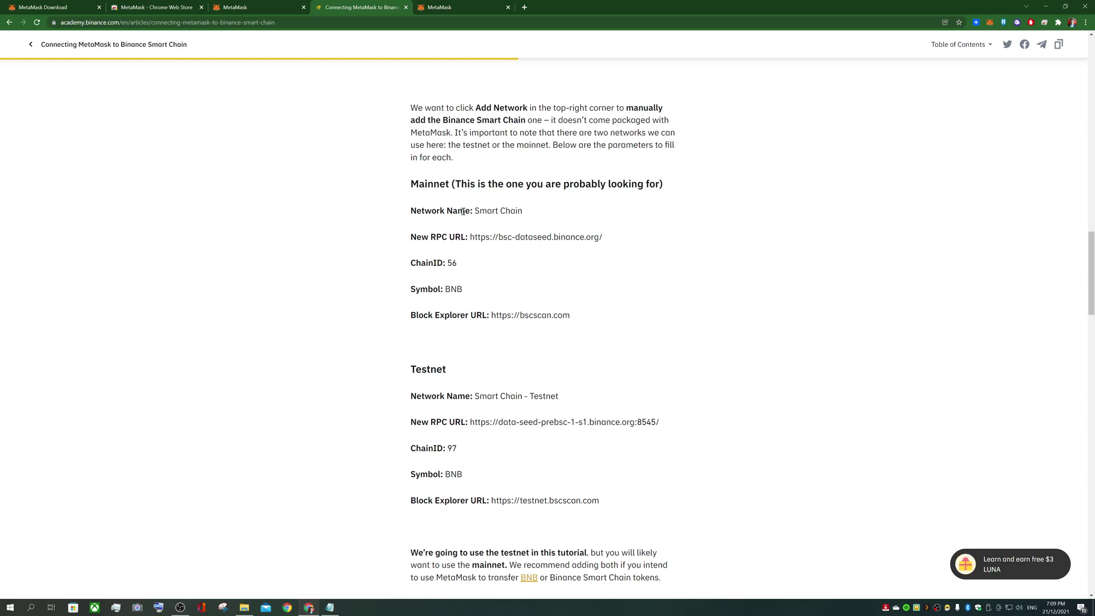
drag(531, 216, 477, 208)
key(ctrl+c)
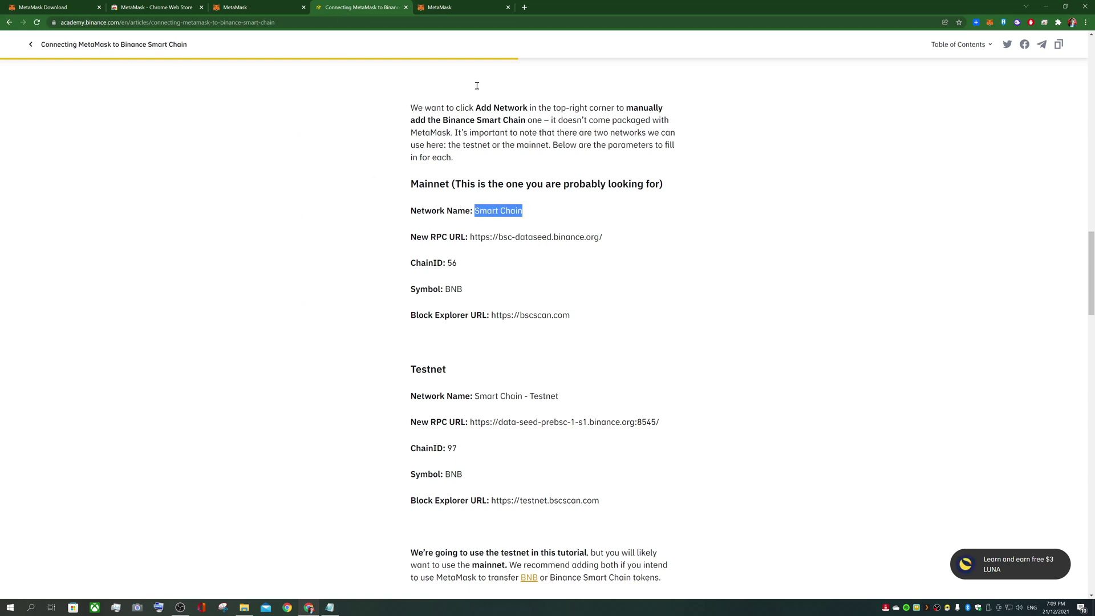
click(452, 7)
key(ctrl+v)
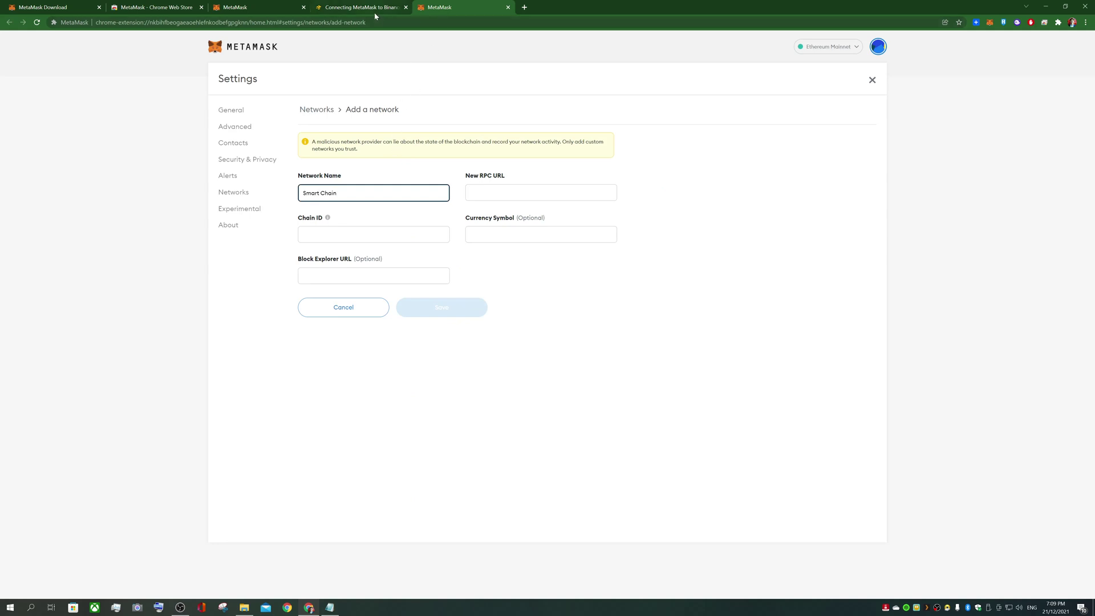
click(374, 12)
drag(606, 237, 469, 236)
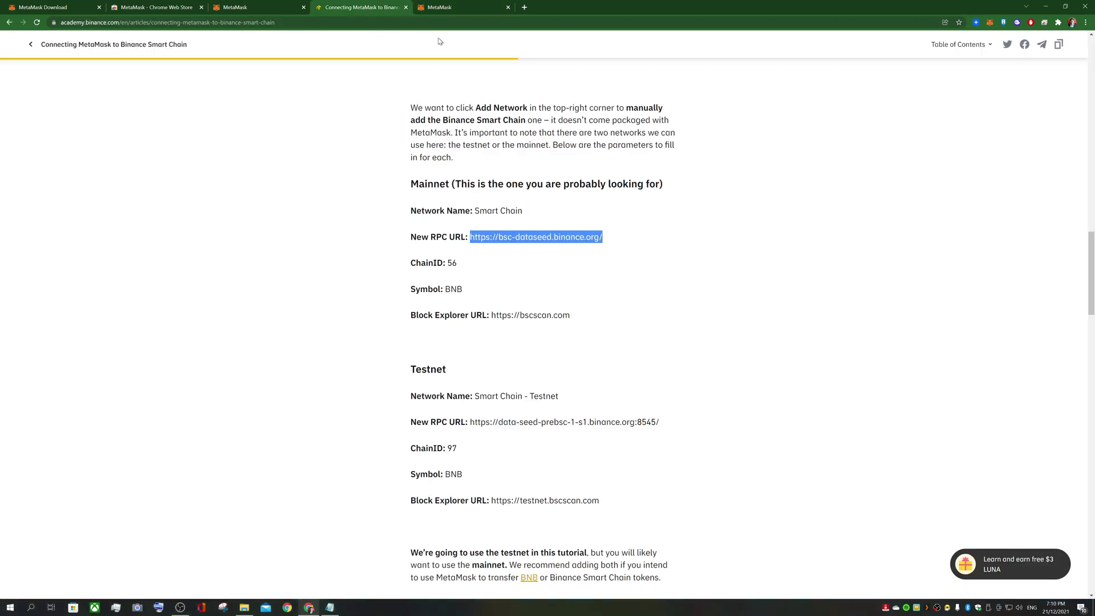
key(ctrl+c)
click(442, 7)
click(506, 191)
key(ctrl+v)
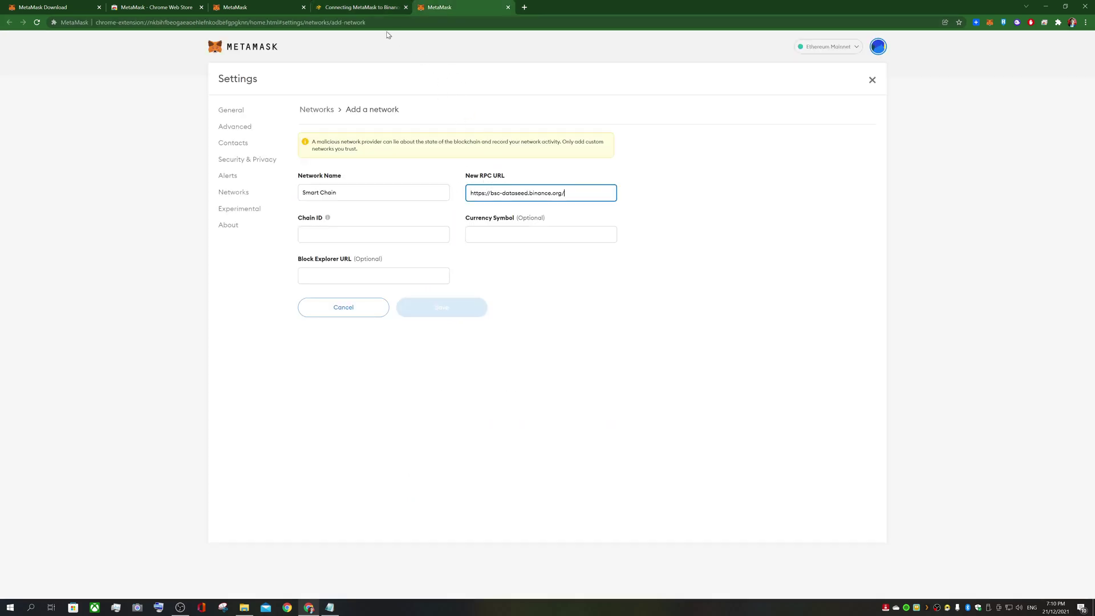
Fill in chain ID 56 and currency symbol BNB from the article
click(369, 11)
drag(458, 266, 447, 263)
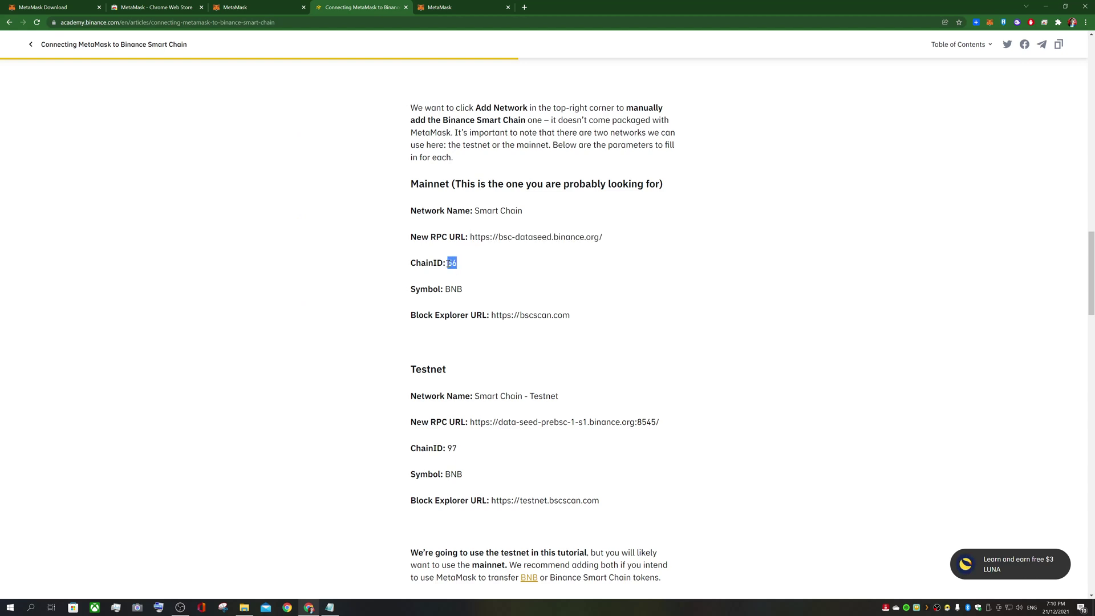
click(433, 8)
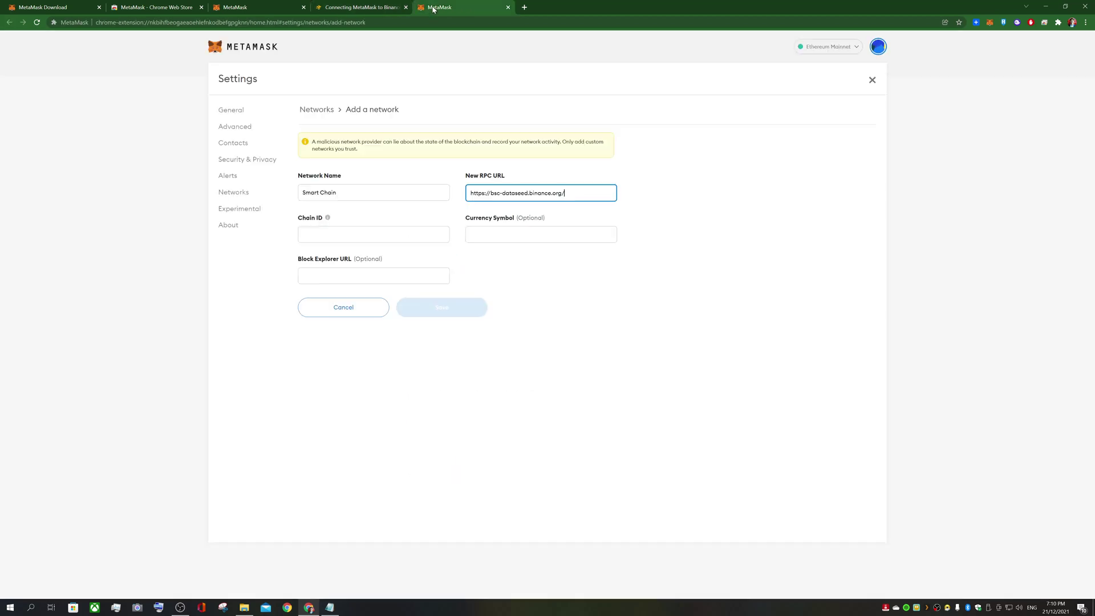
click(358, 230)
key(ctrl+v)
click(370, 8)
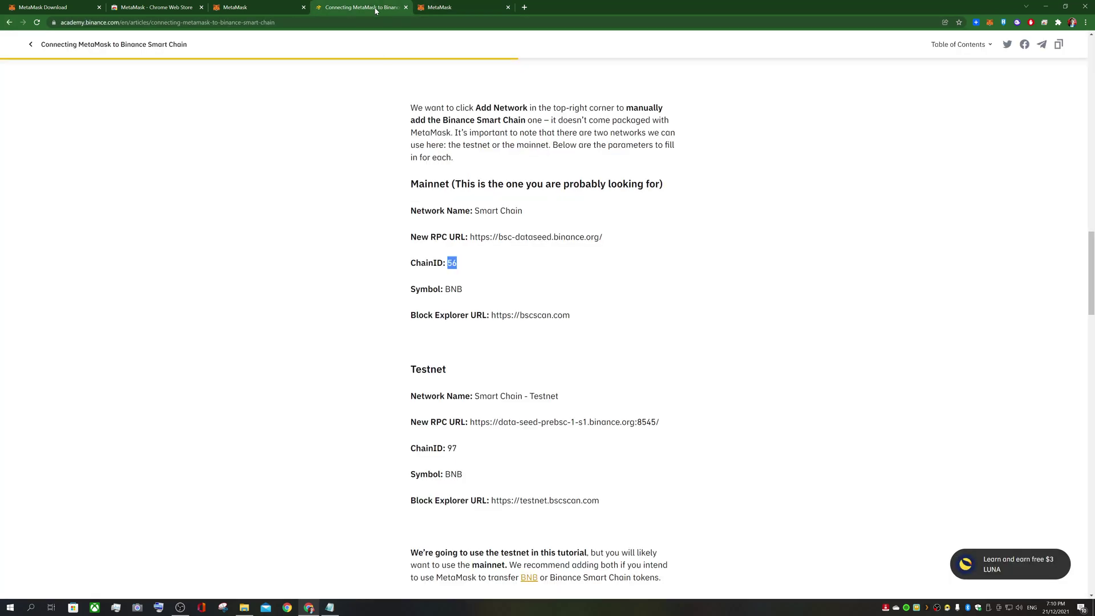
drag(462, 290, 449, 290)
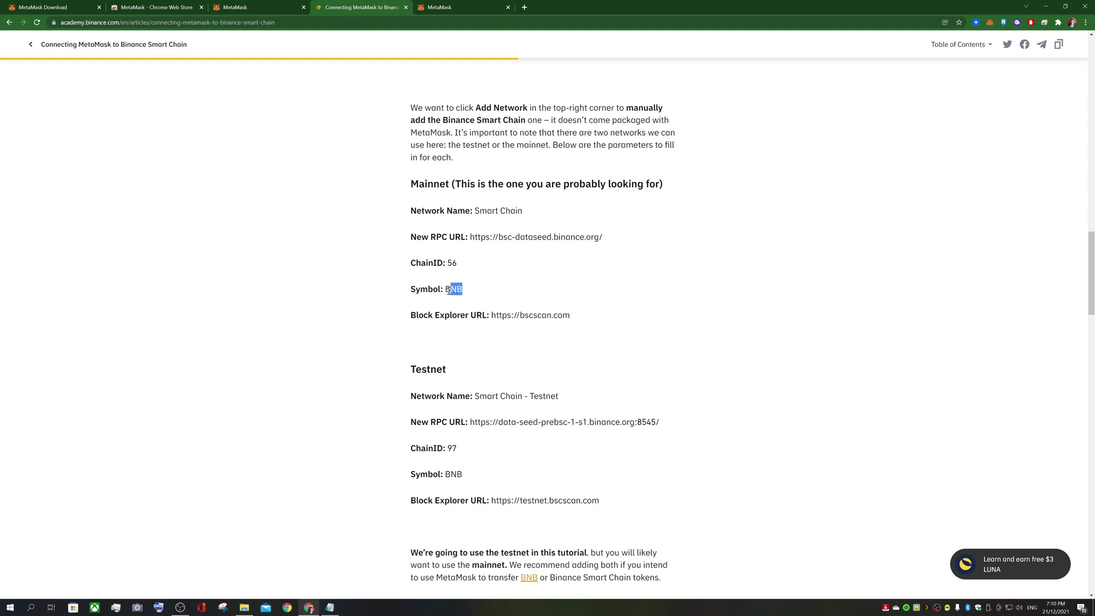
click(433, 8)
click(512, 238)
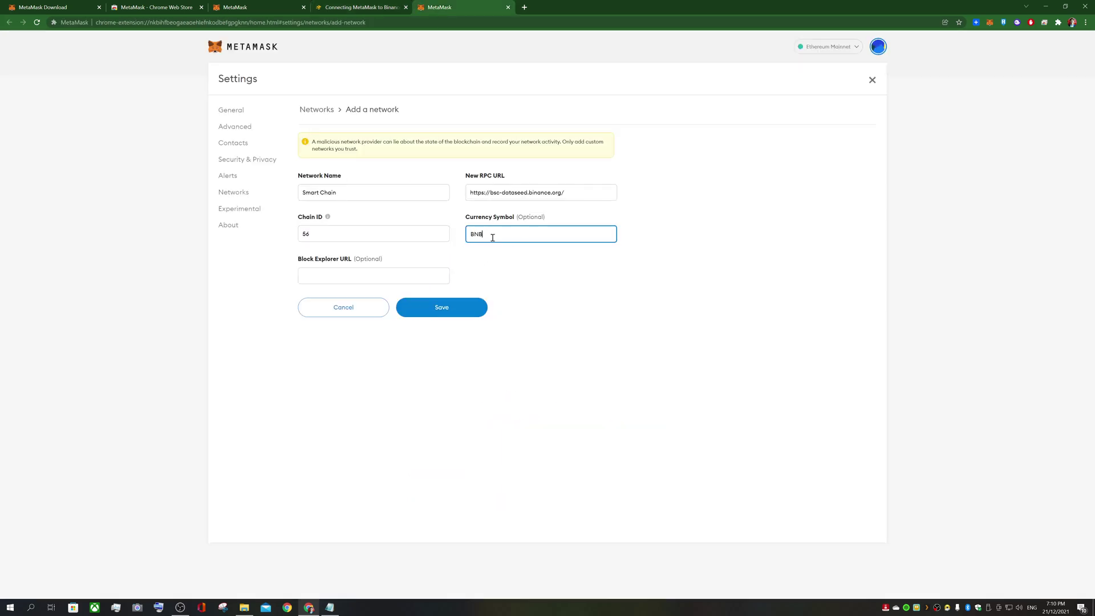
click(365, 10)
drag(570, 316, 492, 316)
key(ctrl+c)
click(439, 7)
click(371, 274)
key(ctrl+v)
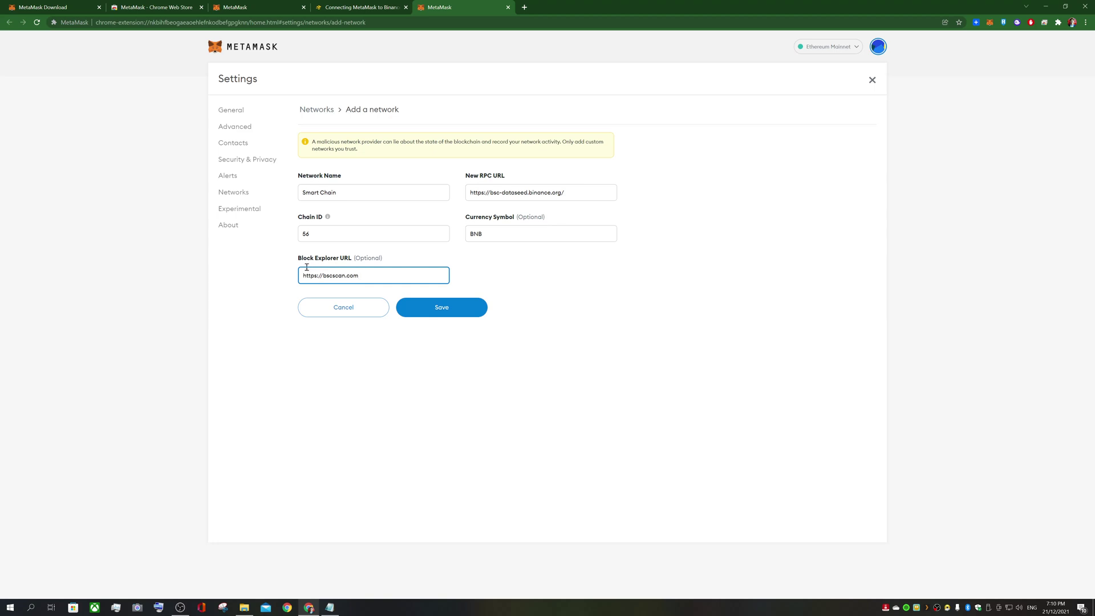
Save the Smart Chain network and copy the THC contract address from the Transhuman Coin site
click(428, 316)
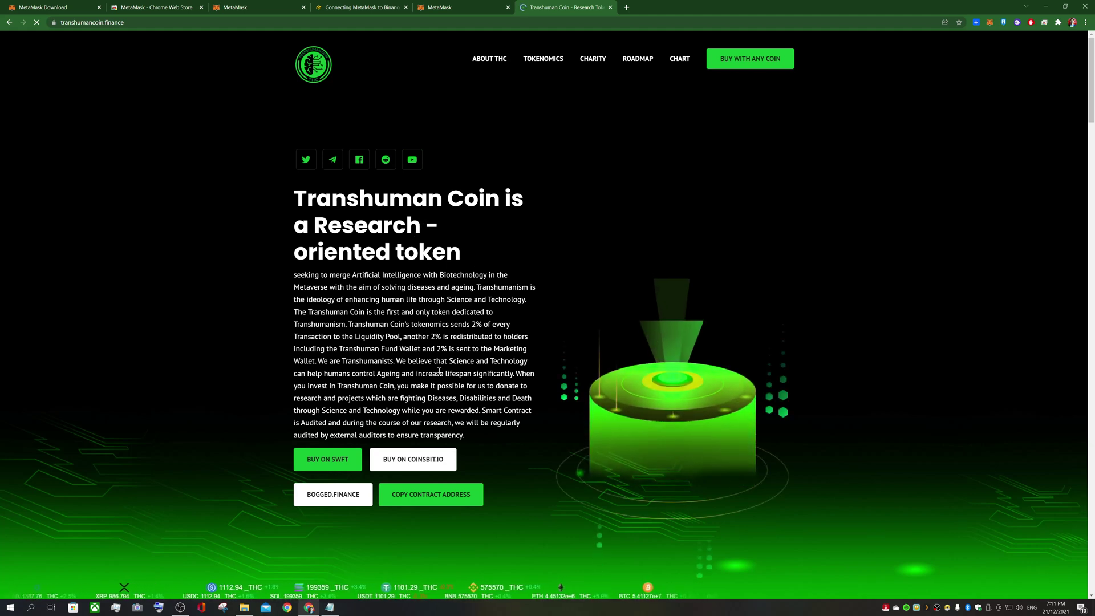
click(413, 505)
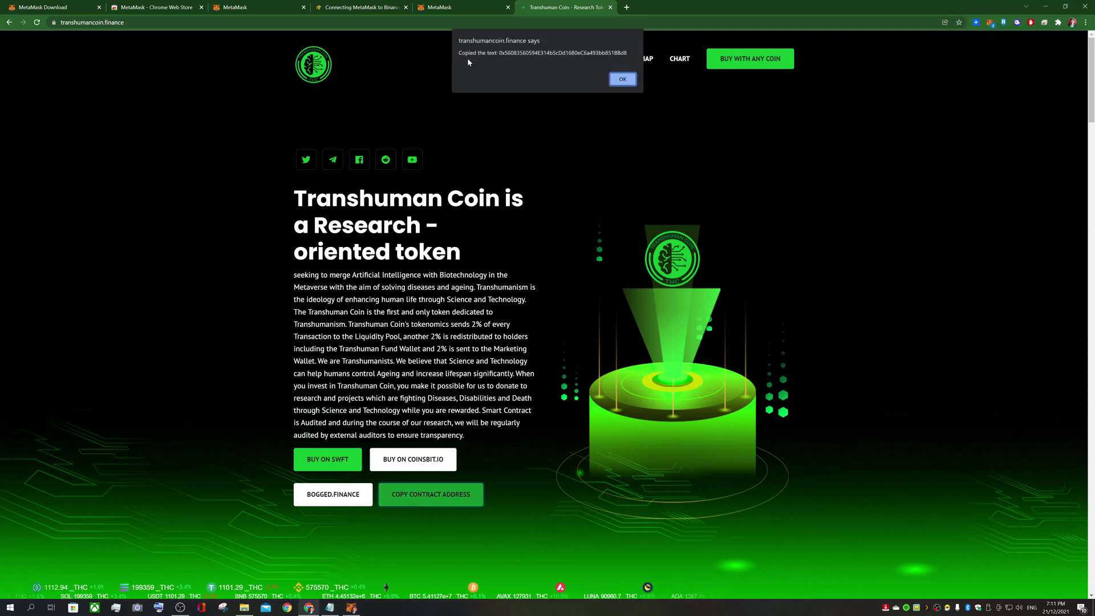
mouse_move(499, 53)
mouse_down()
mouse_move(613, 53)
mouse_move(507, 53)
mouse_up()
click(614, 53)
click(613, 74)
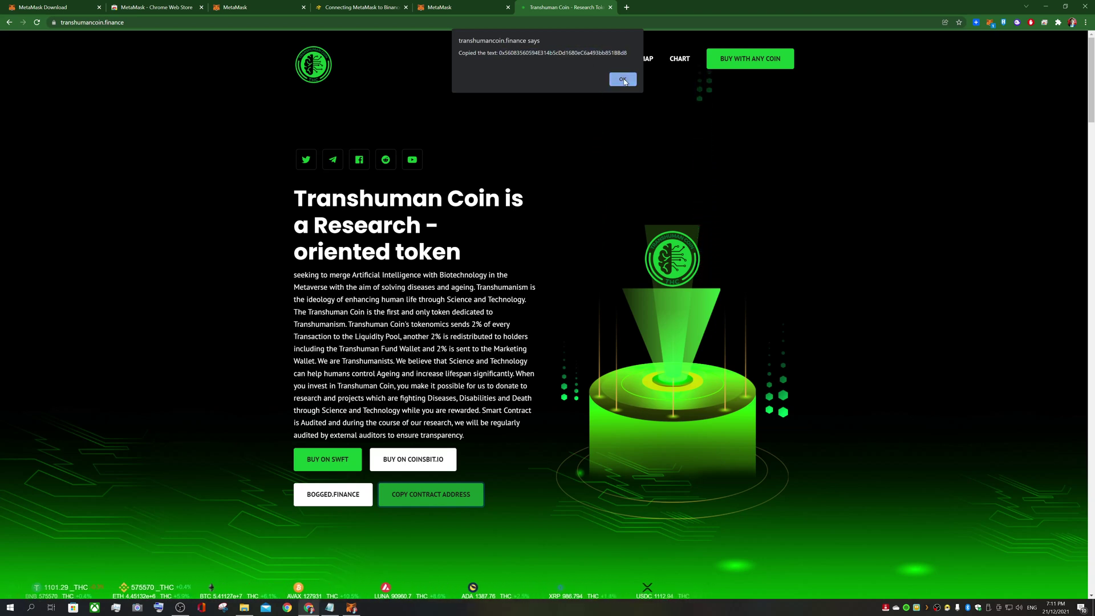
click(616, 78)
click(471, 9)
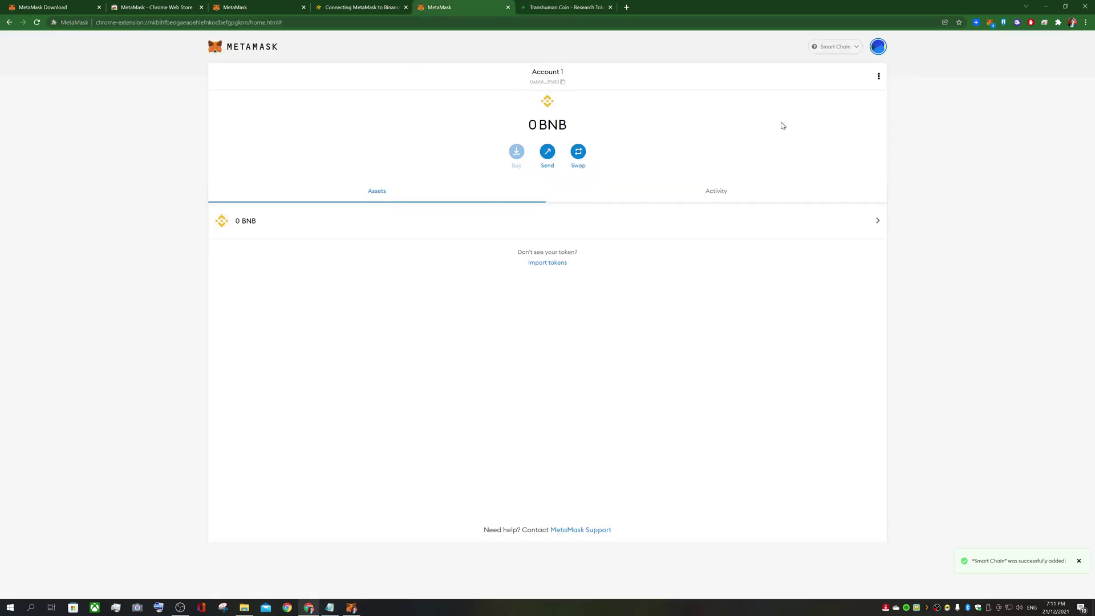
Import THC into MetaMask as a custom token using the copied contract address
drag(556, 266, 551, 281)
click(541, 263)
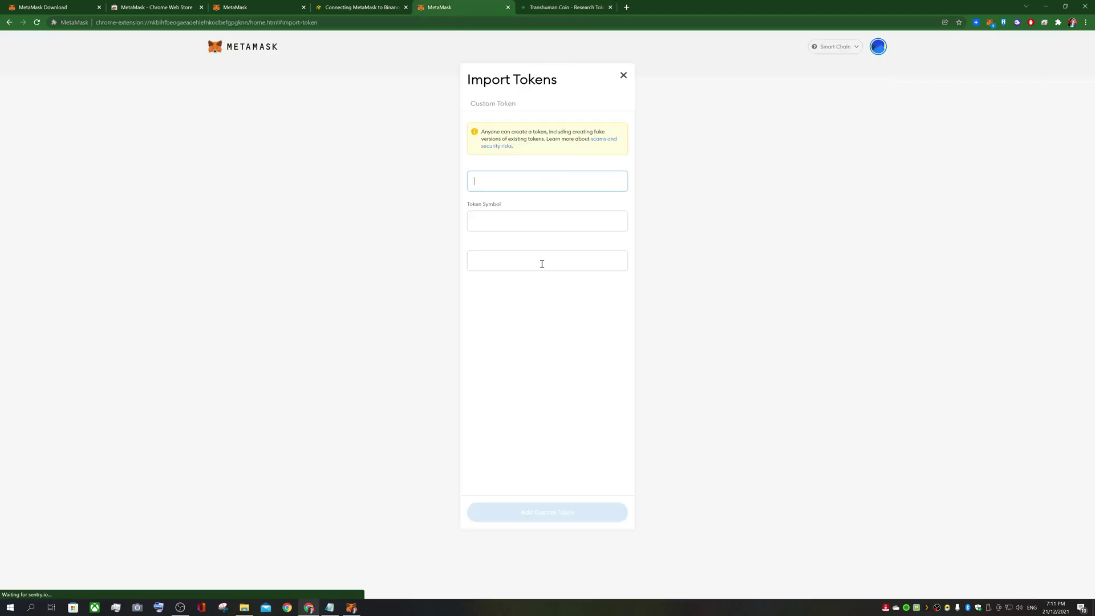
click(504, 177)
click(500, 200)
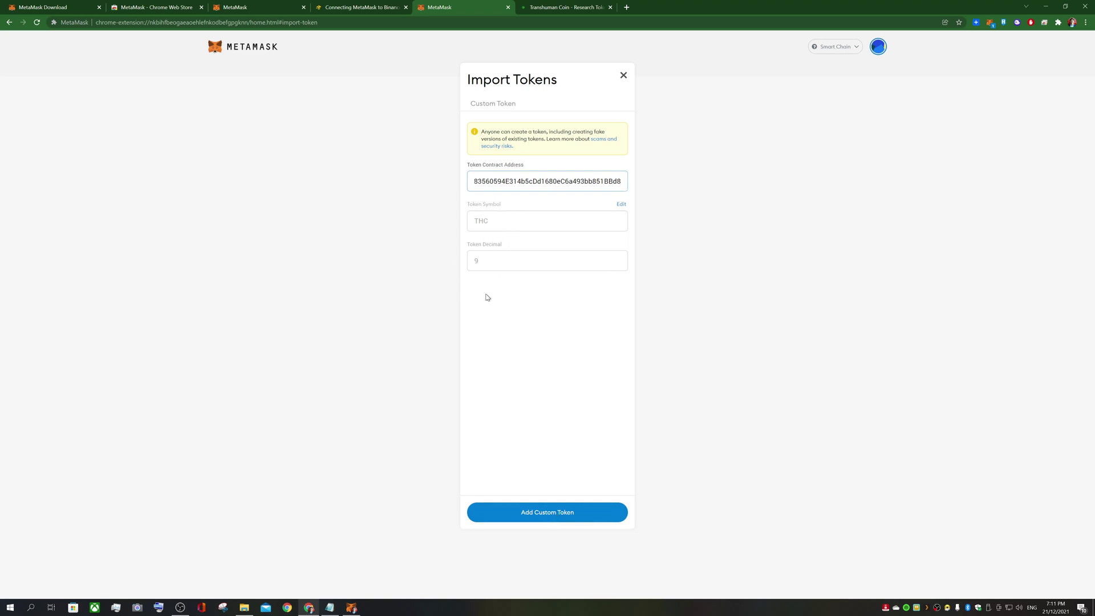
click(538, 512)
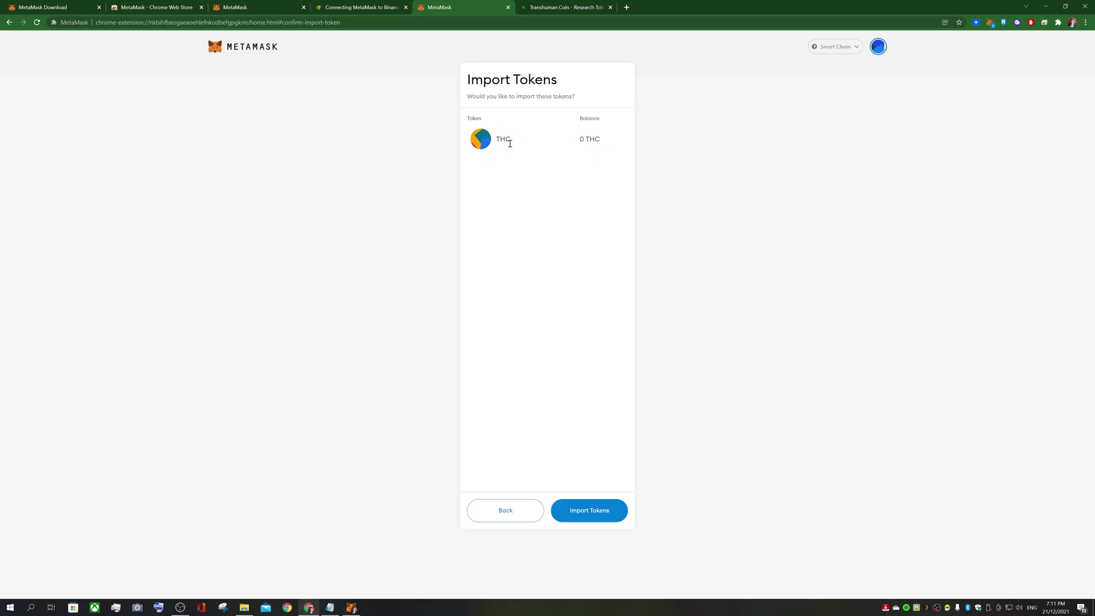
click(581, 521)
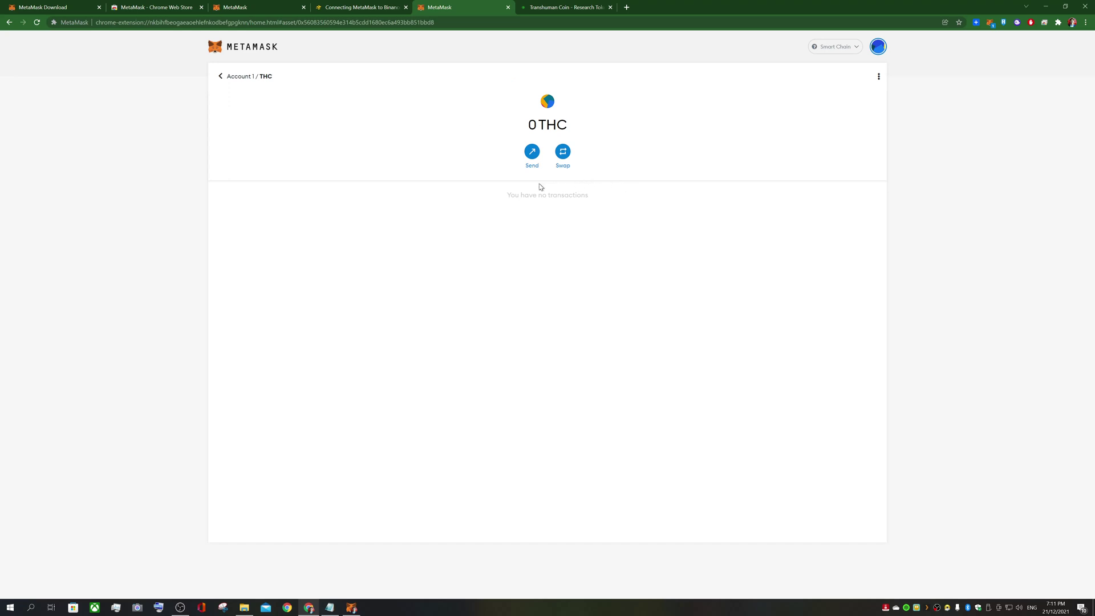
Approve connecting Account 1 to swap.swft.pro, with the wallet showing 0 BNB and 0 THC
click(239, 78)
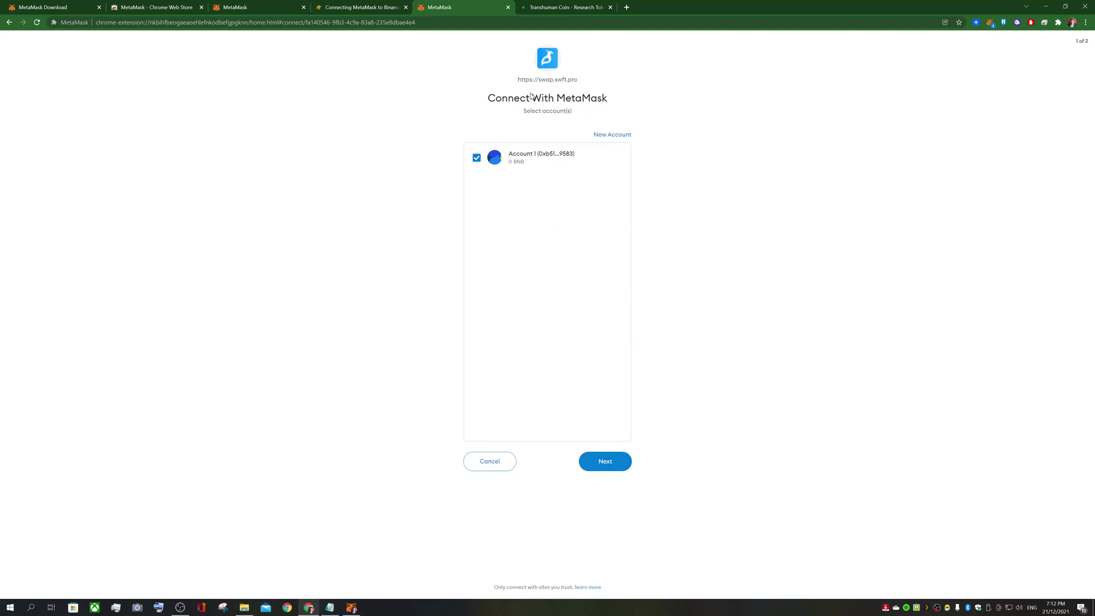
click(559, 8)
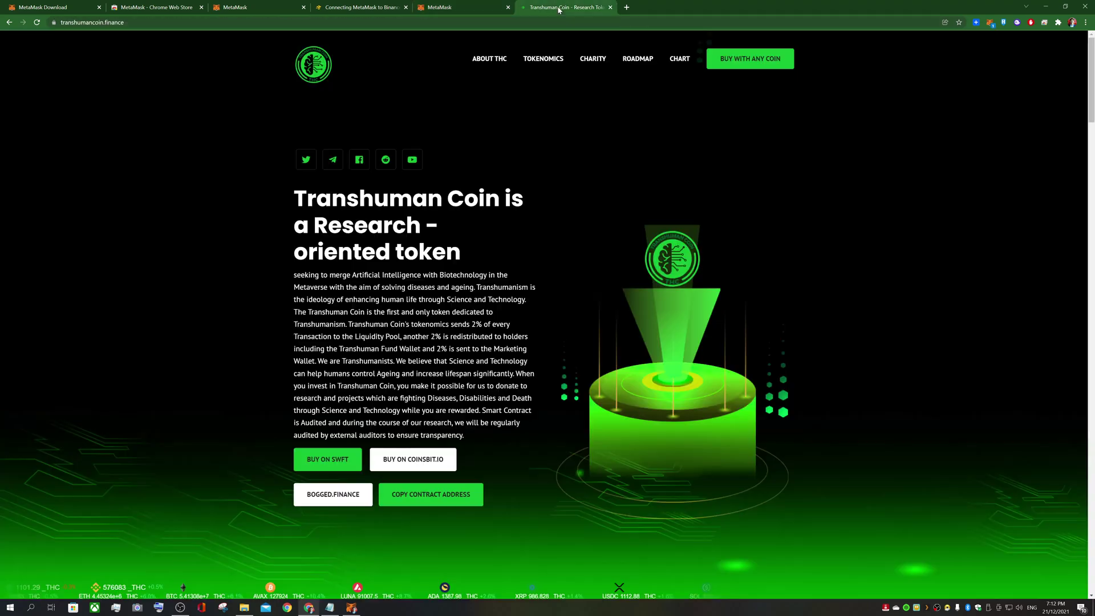
click(472, 11)
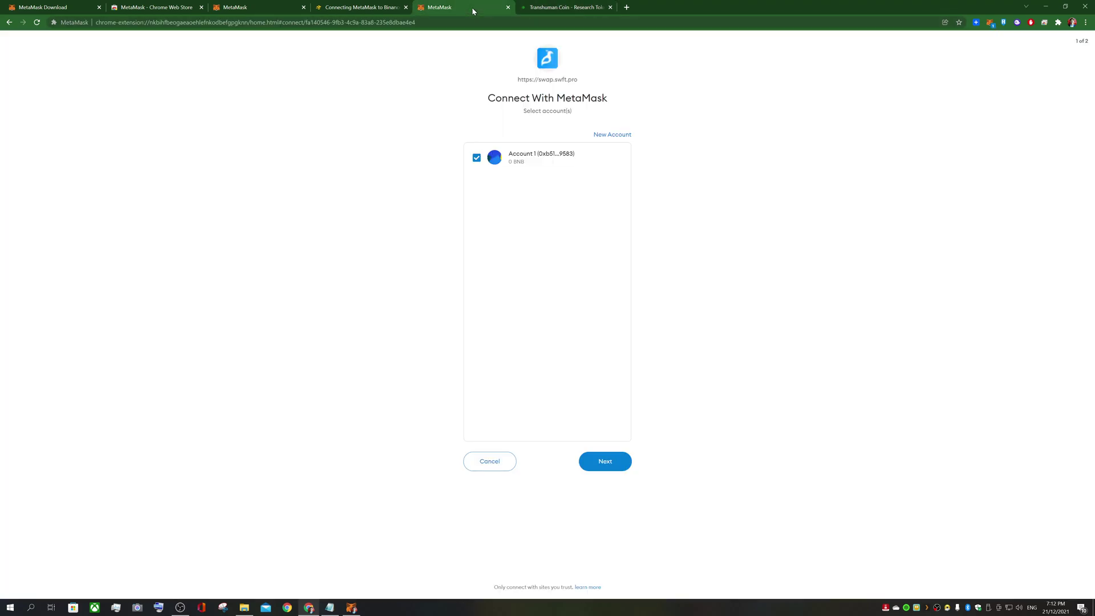
click(611, 467)
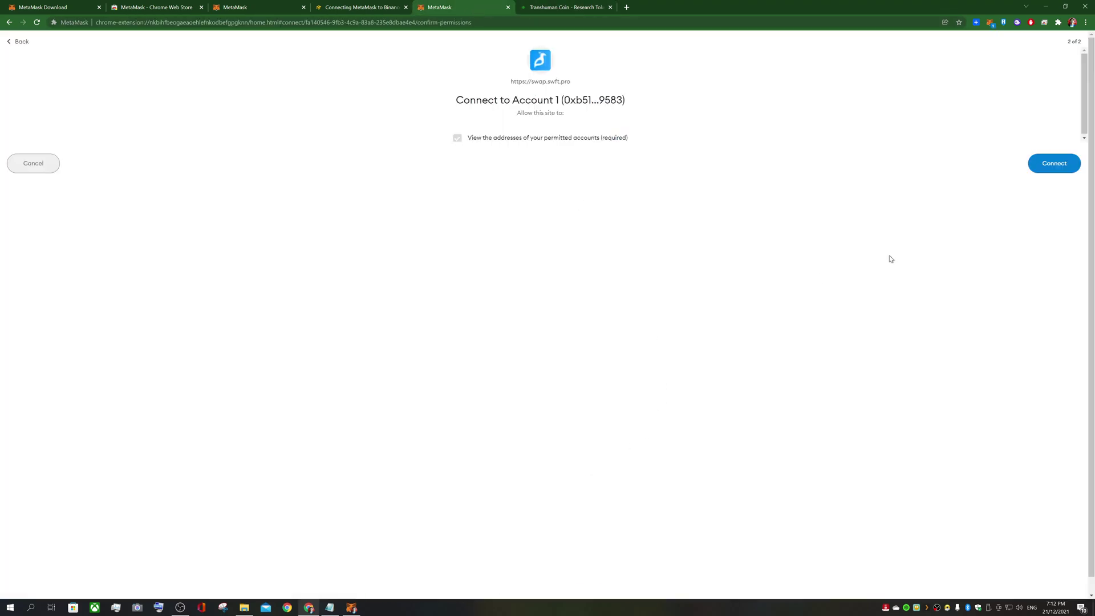
click(1051, 168)
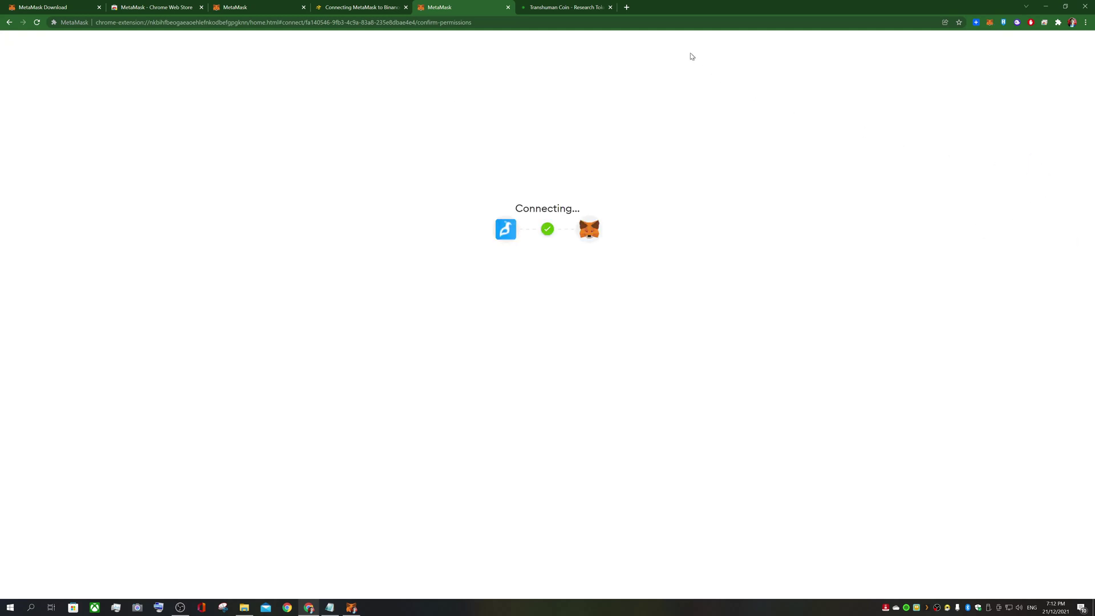
Bring the BNB(BSC) to THC(BSC) swap widget into view and close the chat window
click(585, 7)
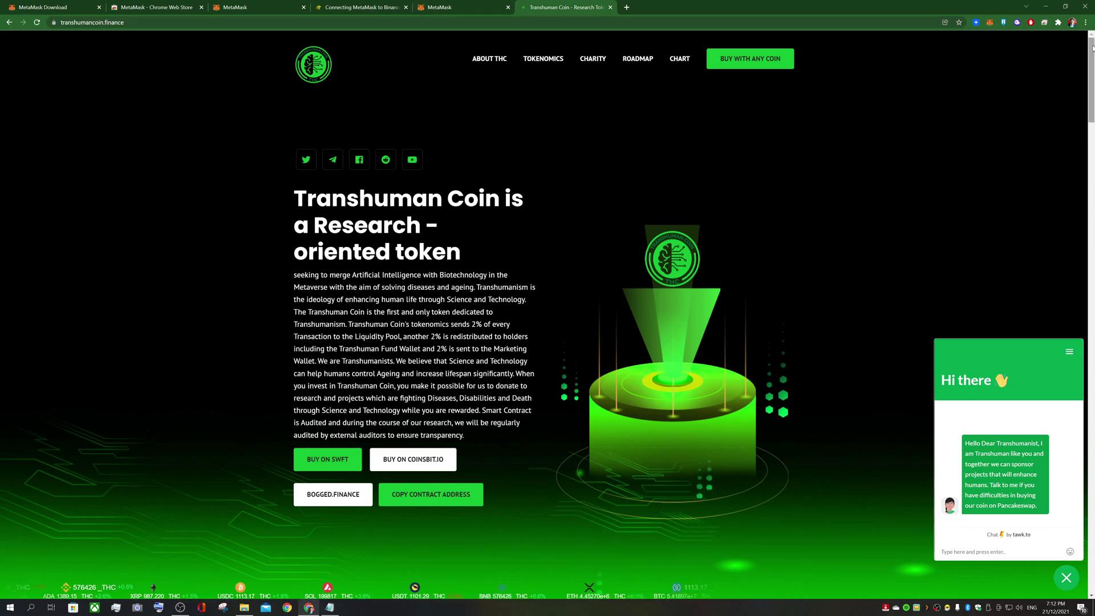
drag(1093, 100, 1078, 311)
scroll(846, 394, down, 15)
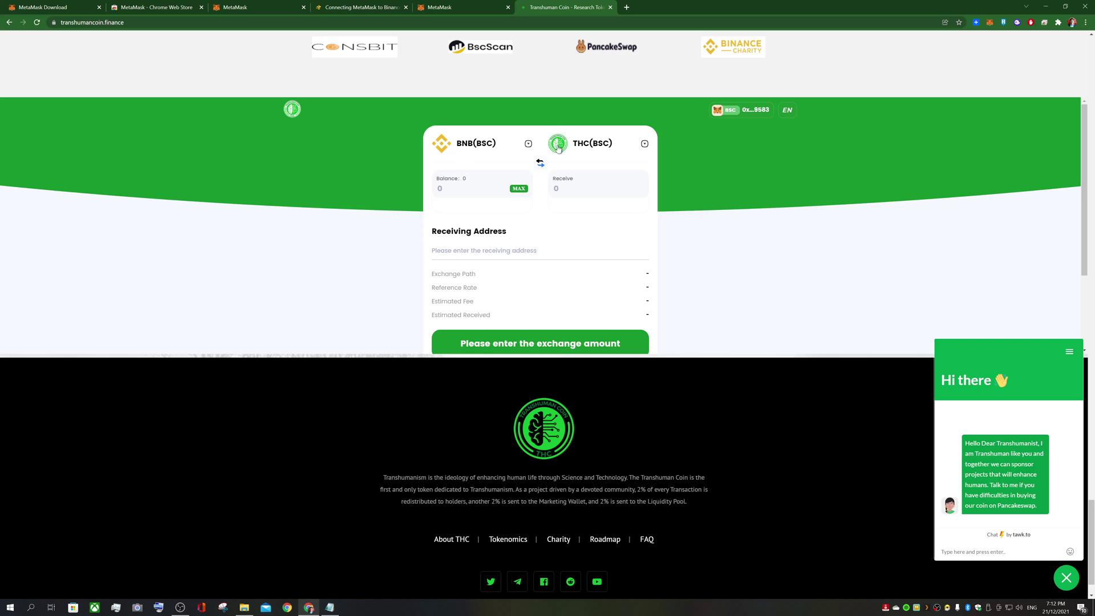
scroll(568, 160, down, 2)
scroll(573, 202, up, 2)
scroll(622, 230, down, 1)
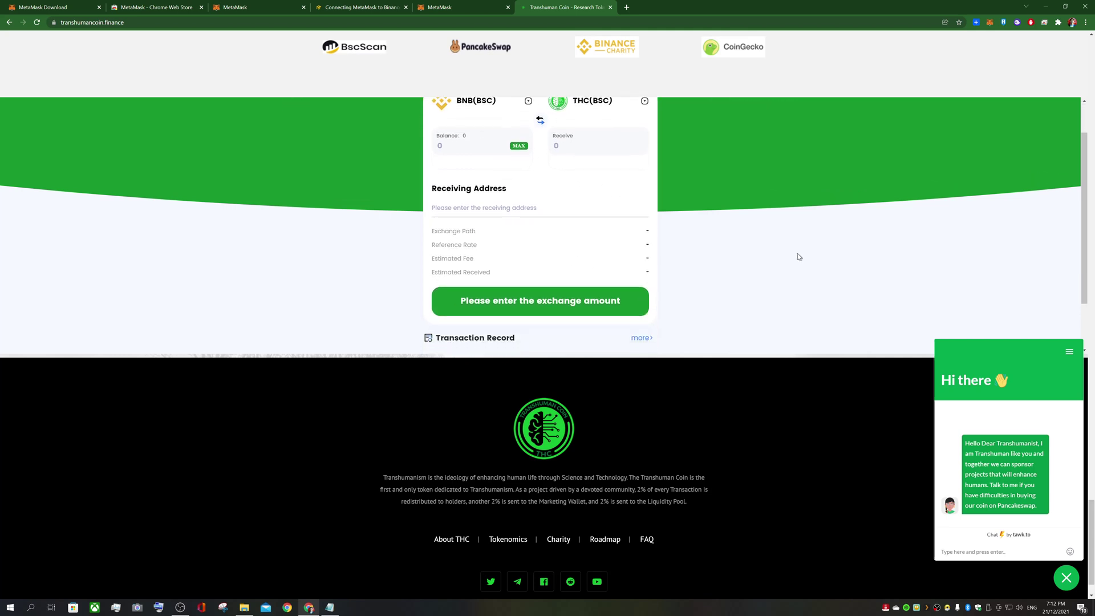
click(1065, 578)
scroll(503, 165, up, 1)
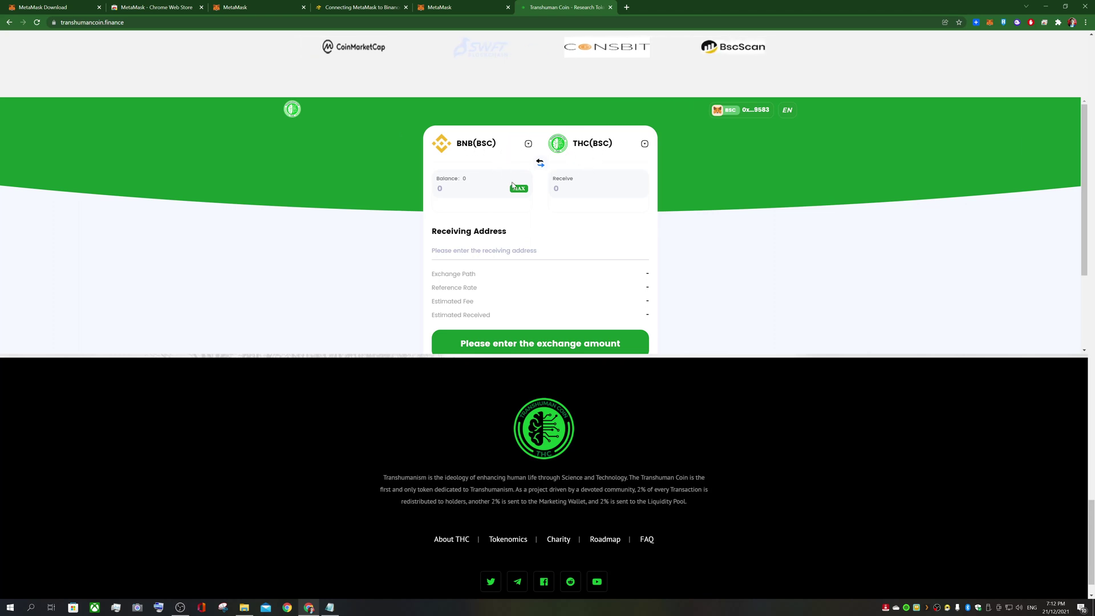
scroll(503, 169, up, 1)
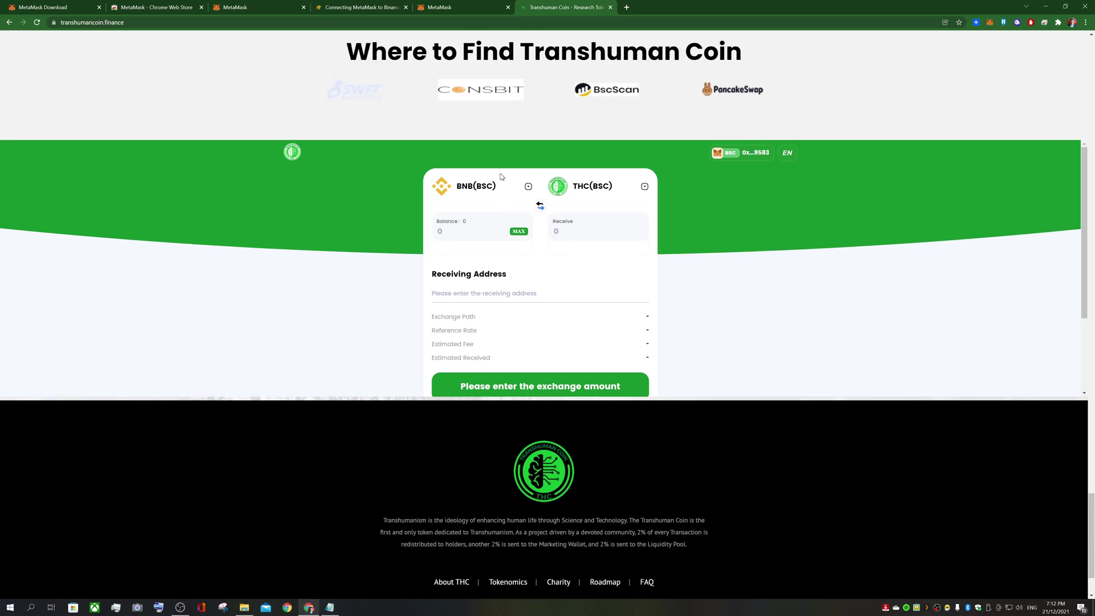
Switch the swap's source chain to ETH, approving MetaMask's move to Ethereum Mainnet
click(480, 194)
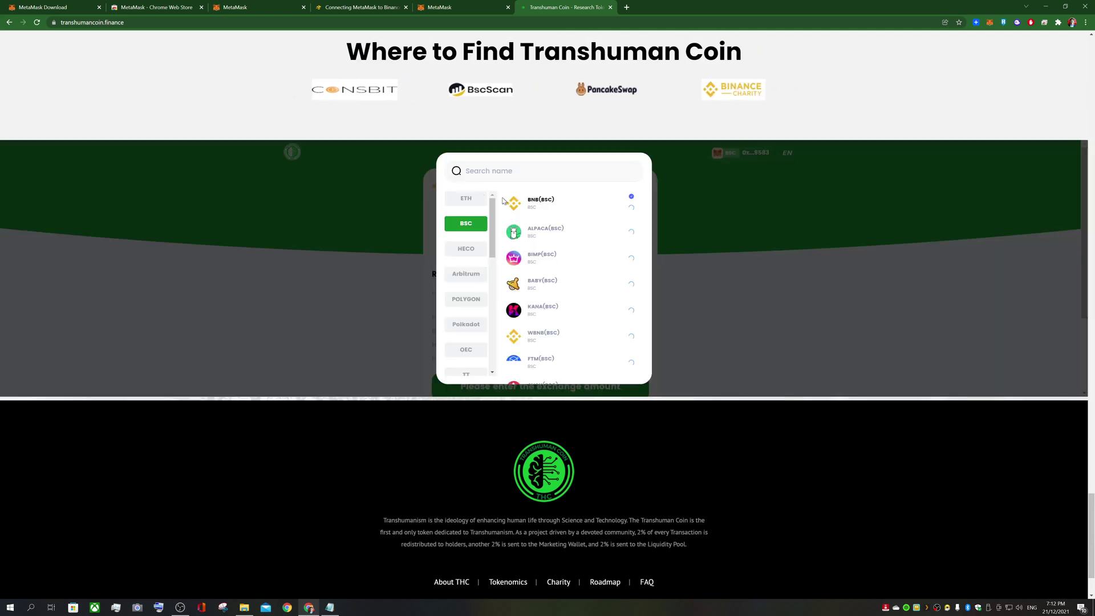
scroll(493, 208, down, 1)
scroll(495, 206, up, 1)
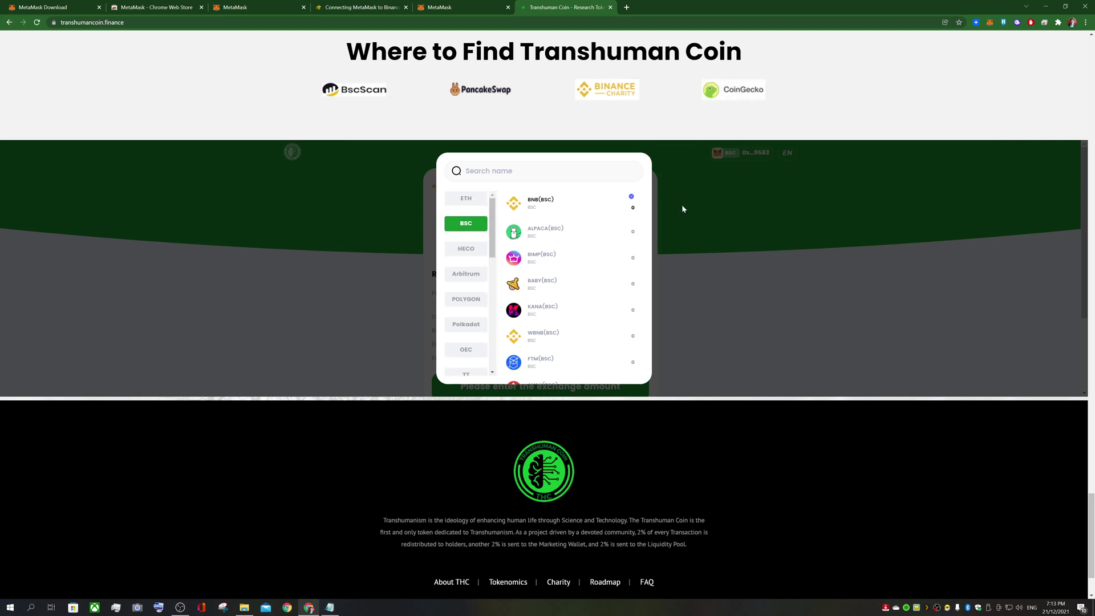
click(721, 216)
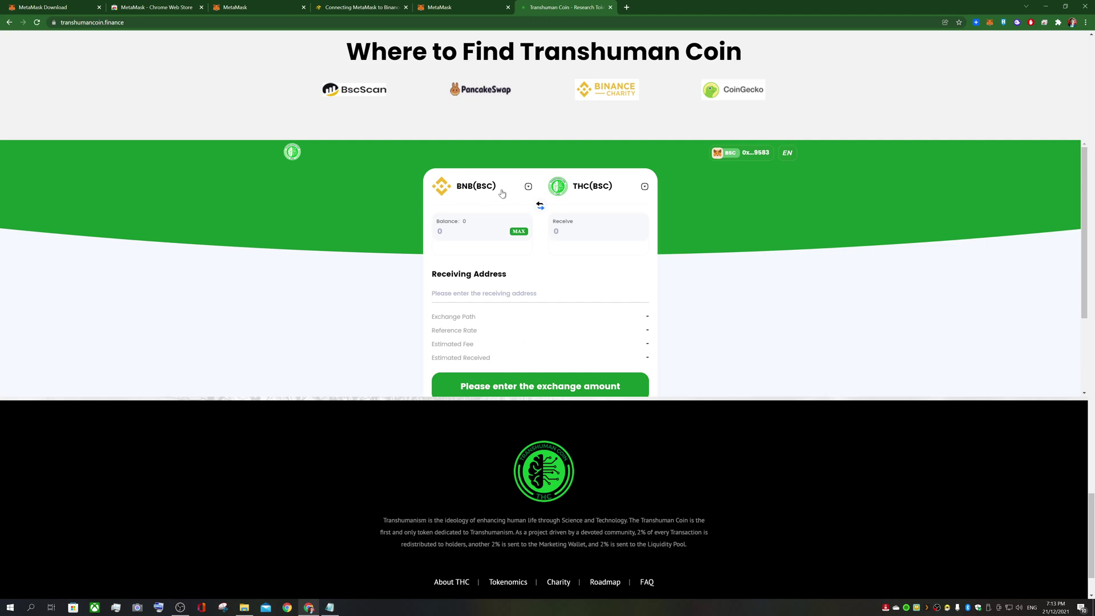
click(499, 197)
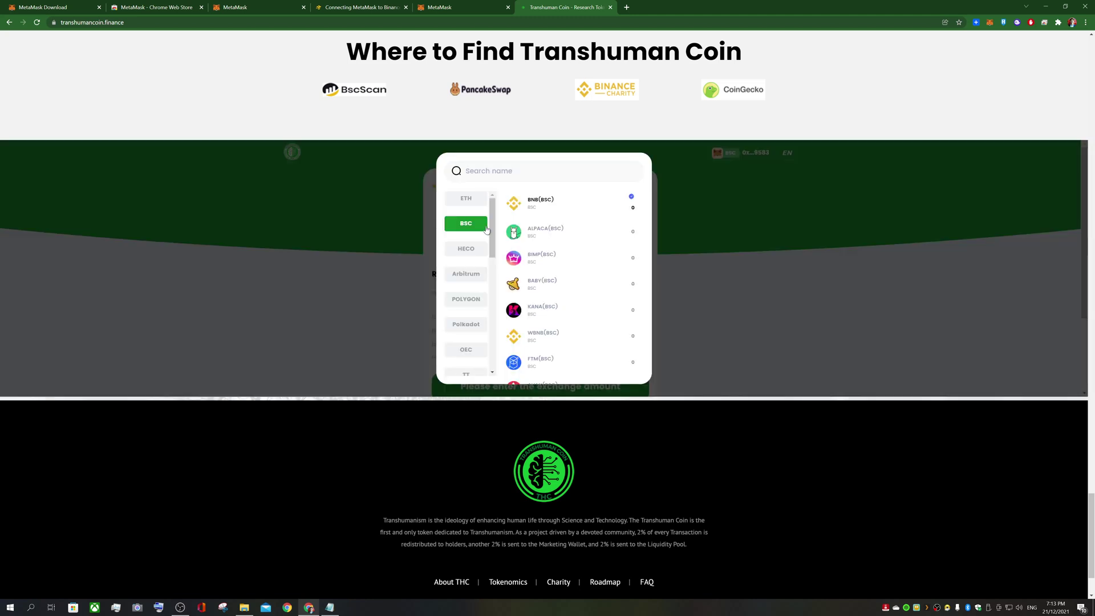
click(467, 201)
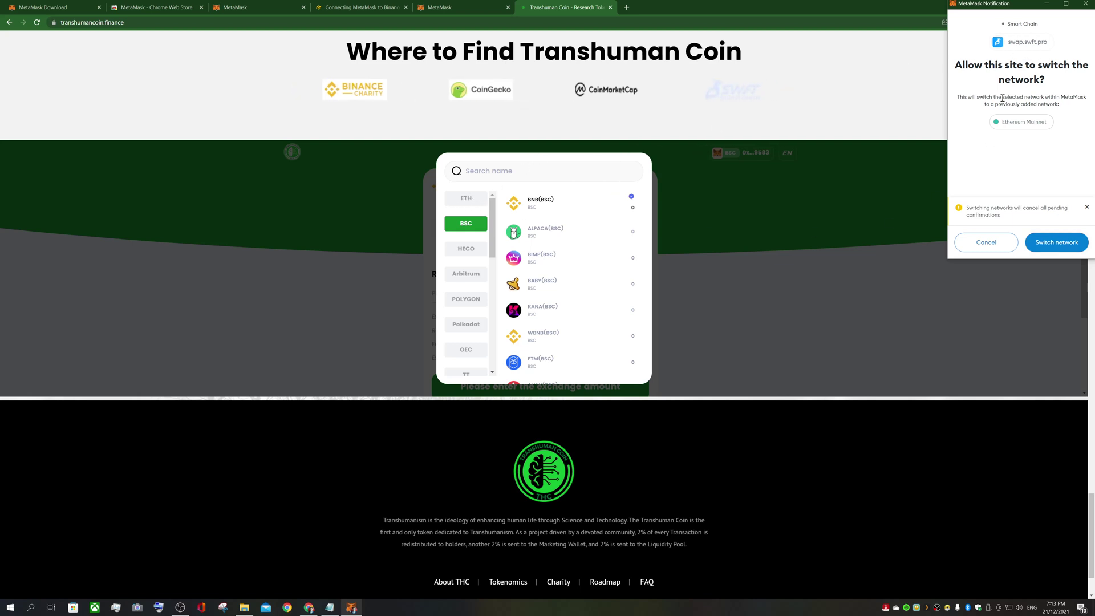
click(1044, 242)
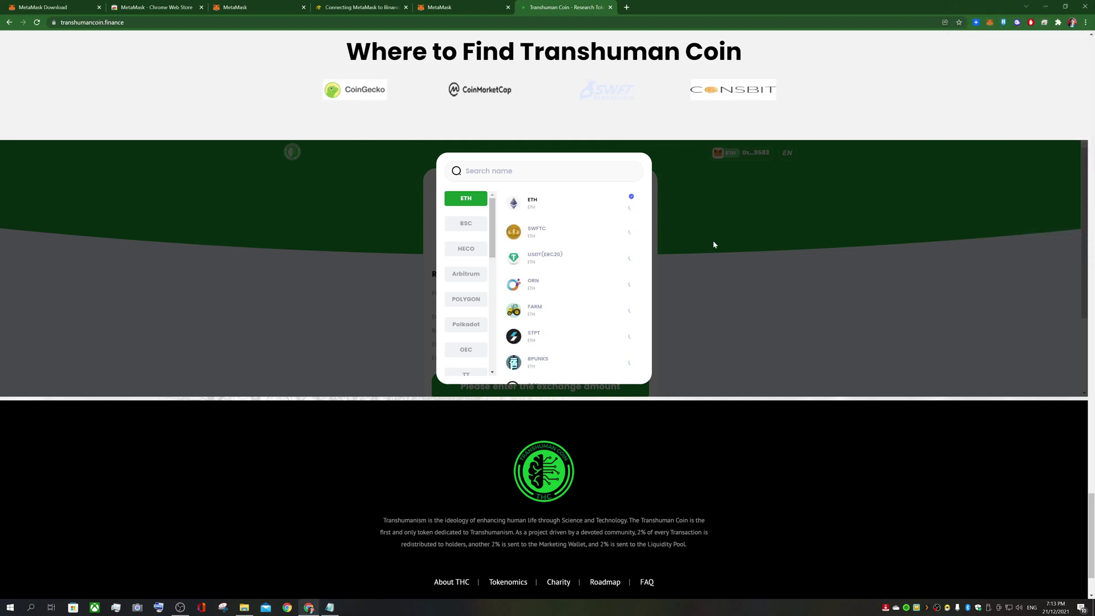
click(539, 205)
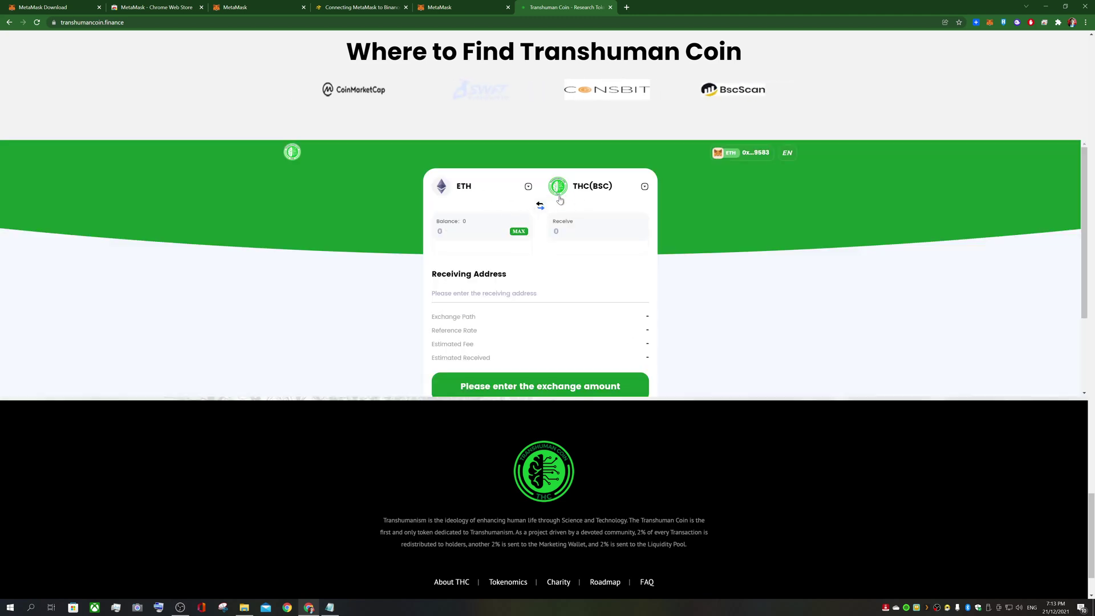
Return the source chain to BSC, approve Smart Chain in MetaMask, and pick BNB(BSC)
click(486, 195)
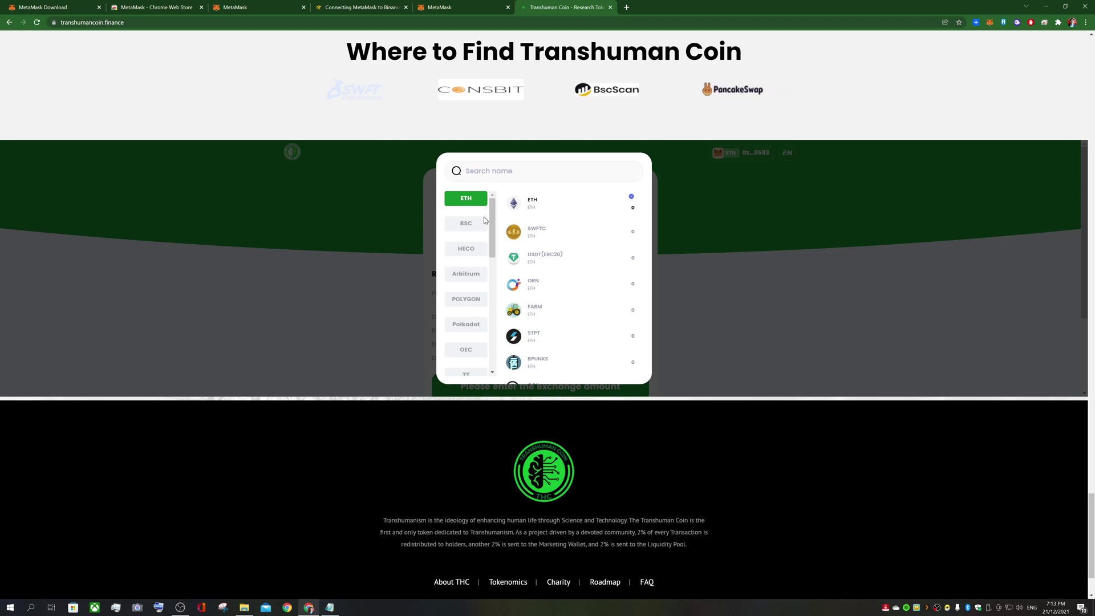
click(476, 224)
click(1035, 251)
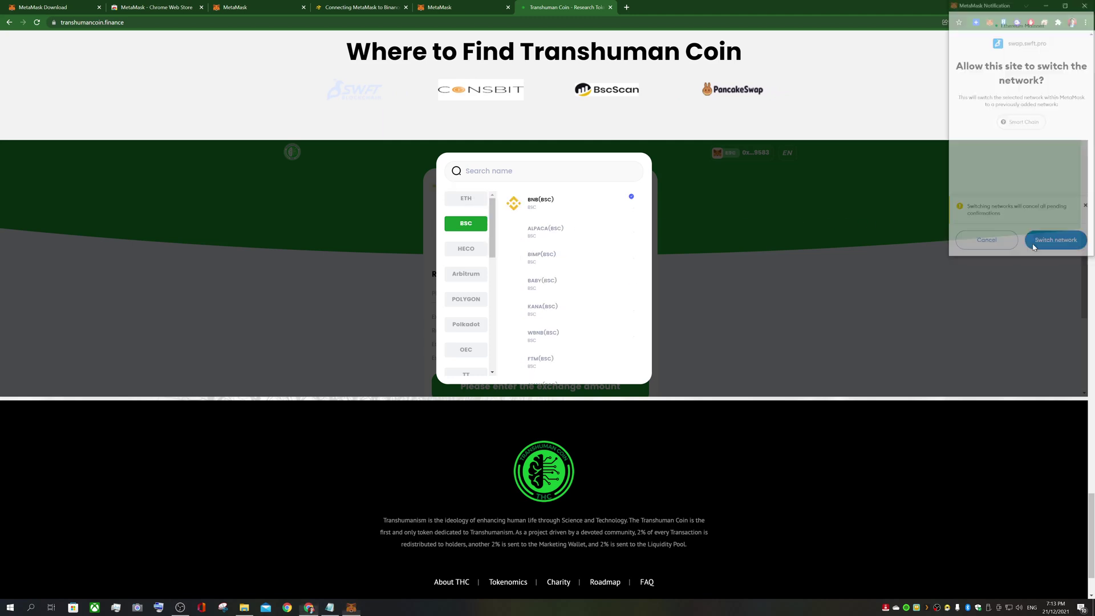
click(545, 203)
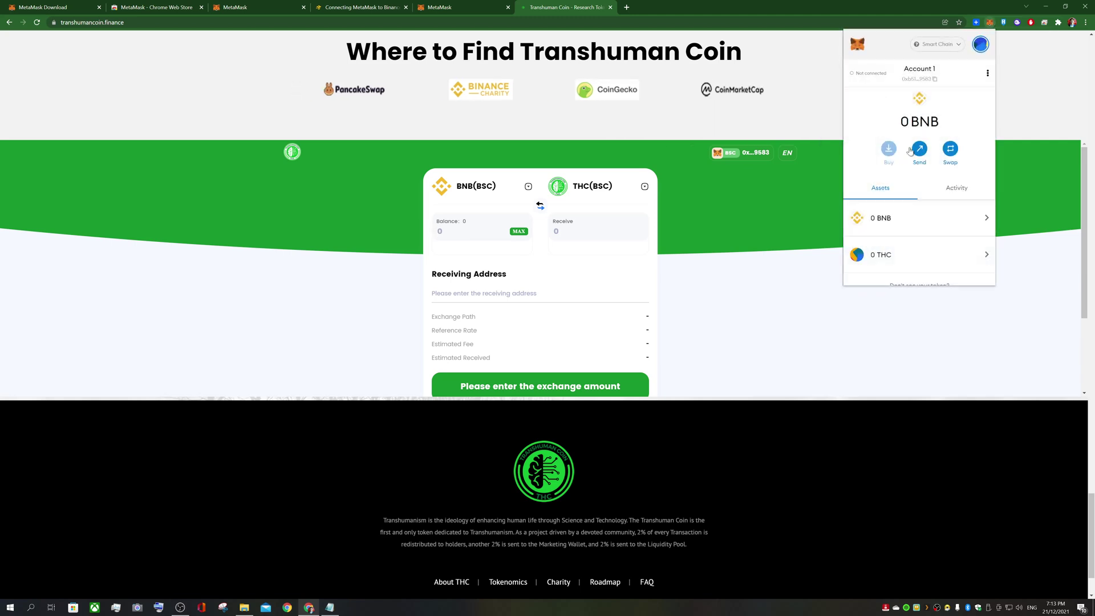
After checking the wallet's 0 BNB balance, enter 1 BNB(BSC) and review the THC(BSC) quote
drag(896, 122, 933, 122)
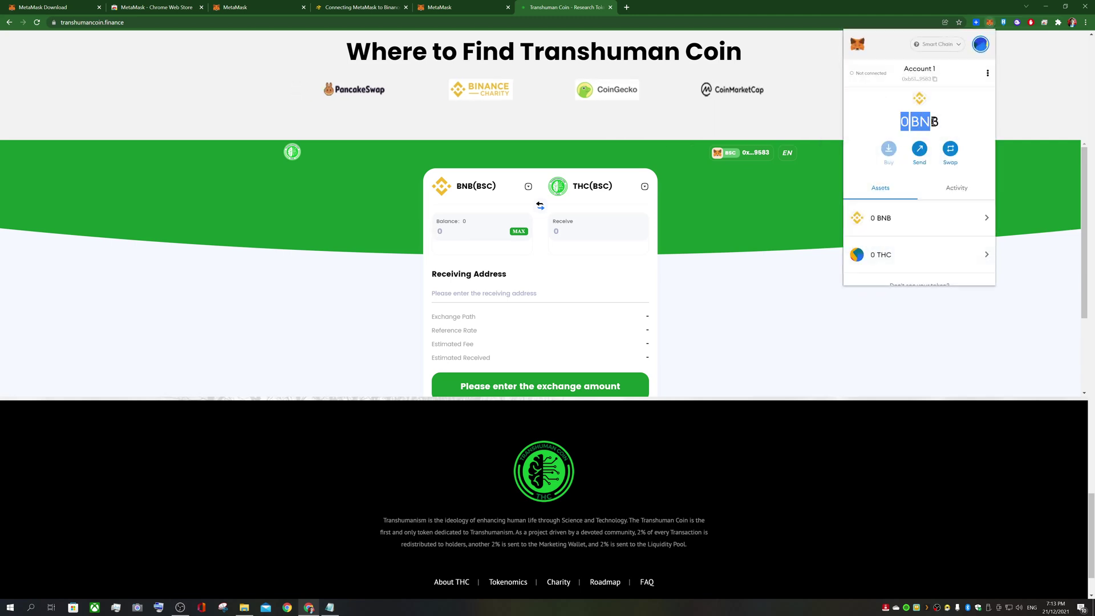
click(762, 207)
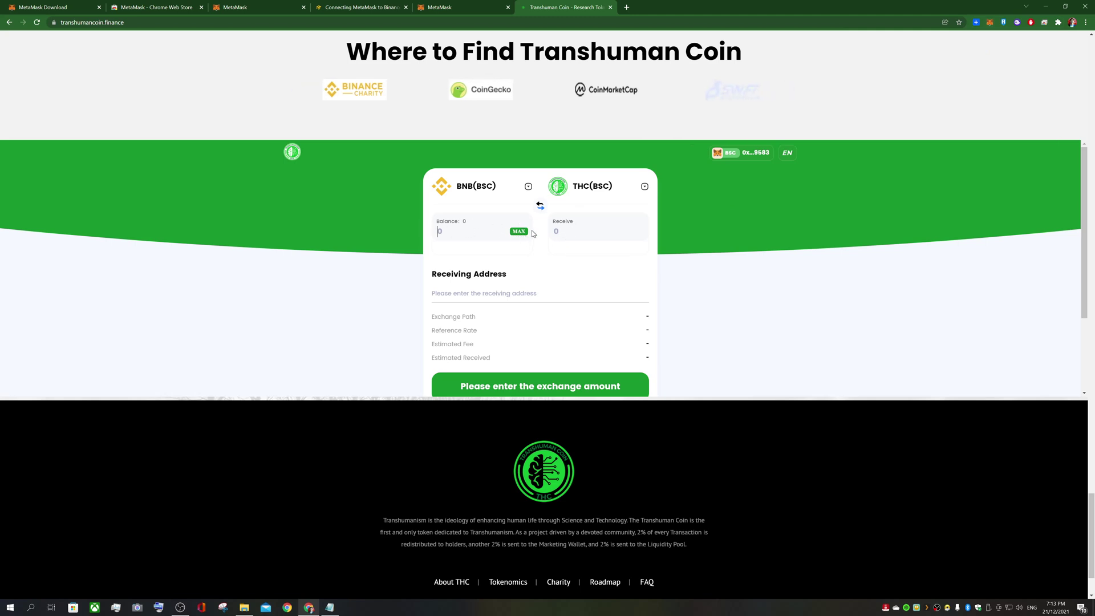
text(2)
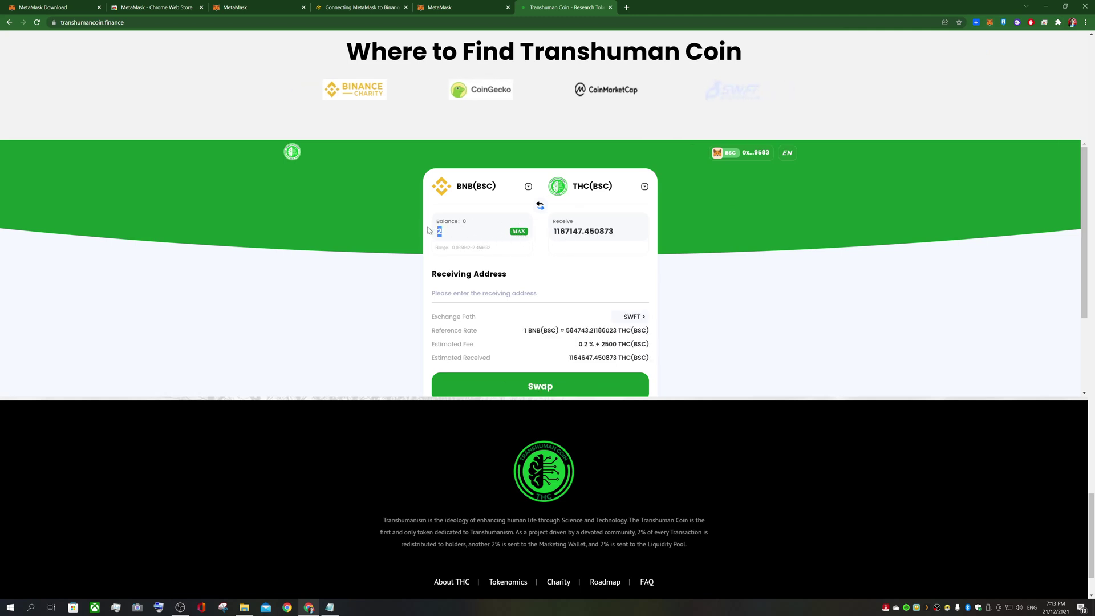
key(BackSpace)
text(1)
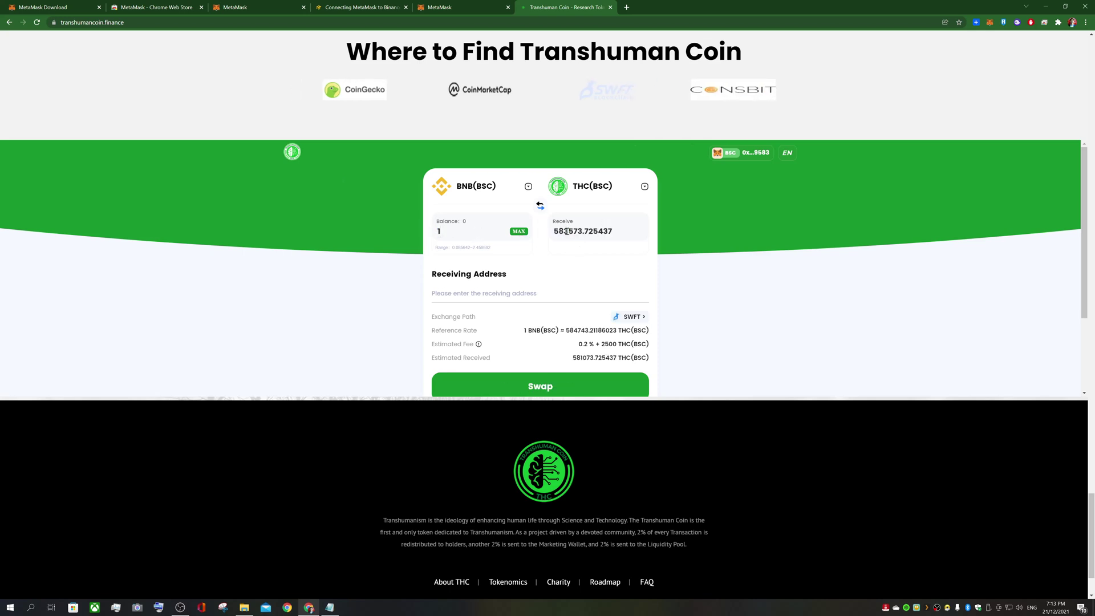
drag(565, 231, 552, 231)
click(582, 230)
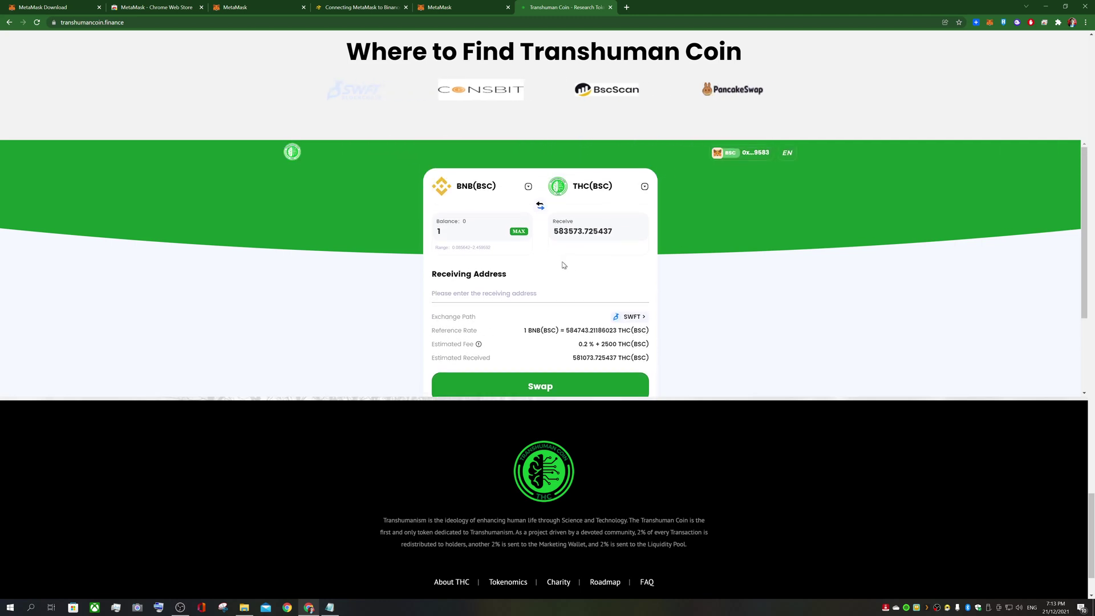
scroll(556, 276, down, 1)
scroll(556, 266, up, 2)
scroll(551, 250, down, 2)
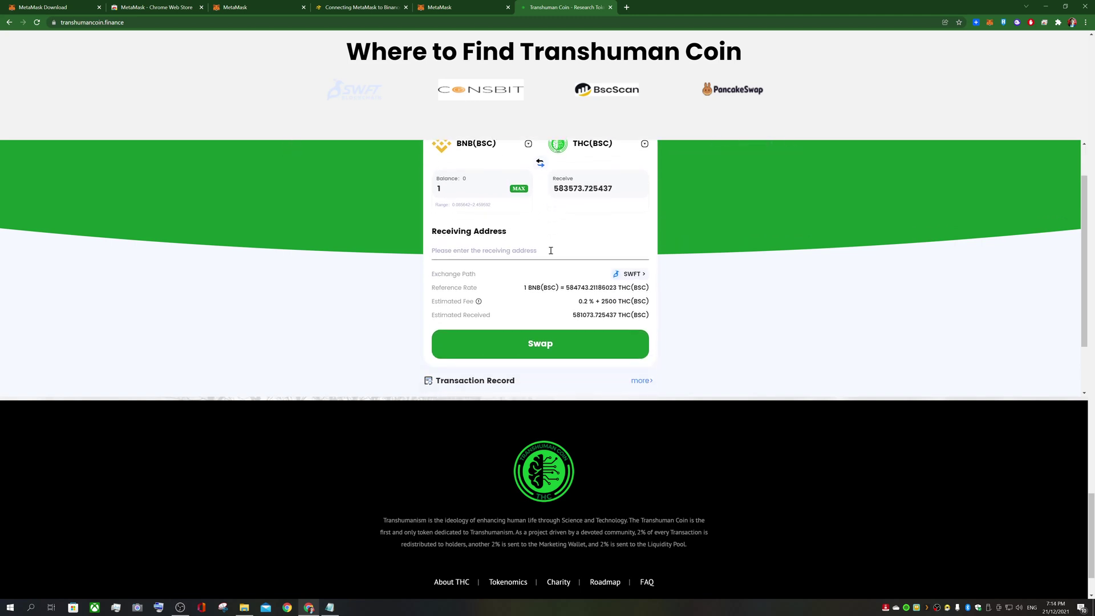
scroll(565, 256, up, 2)
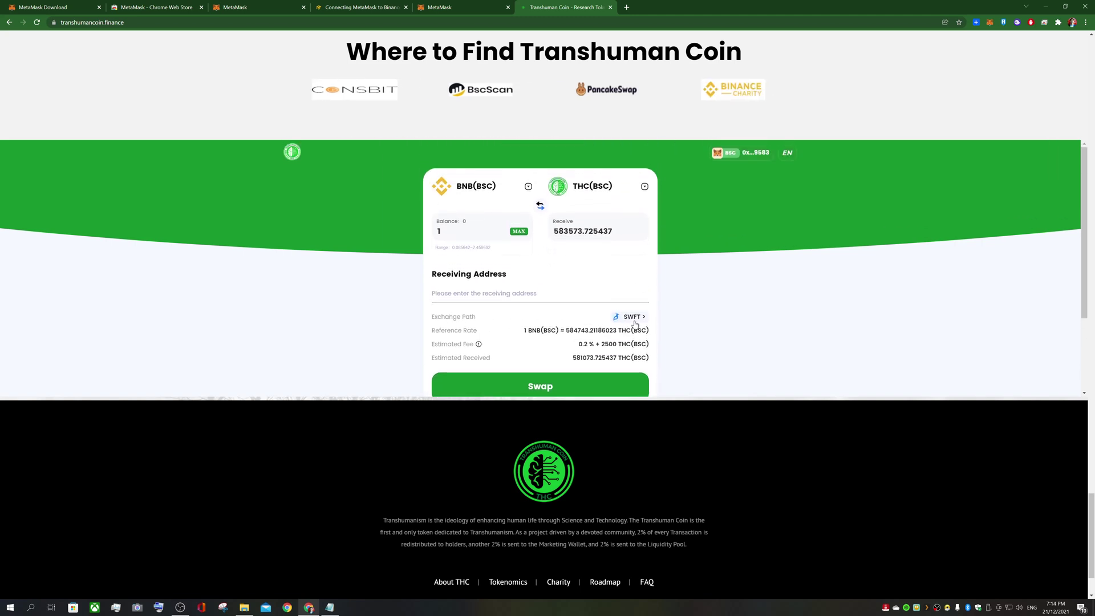
scroll(478, 292, down, 2)
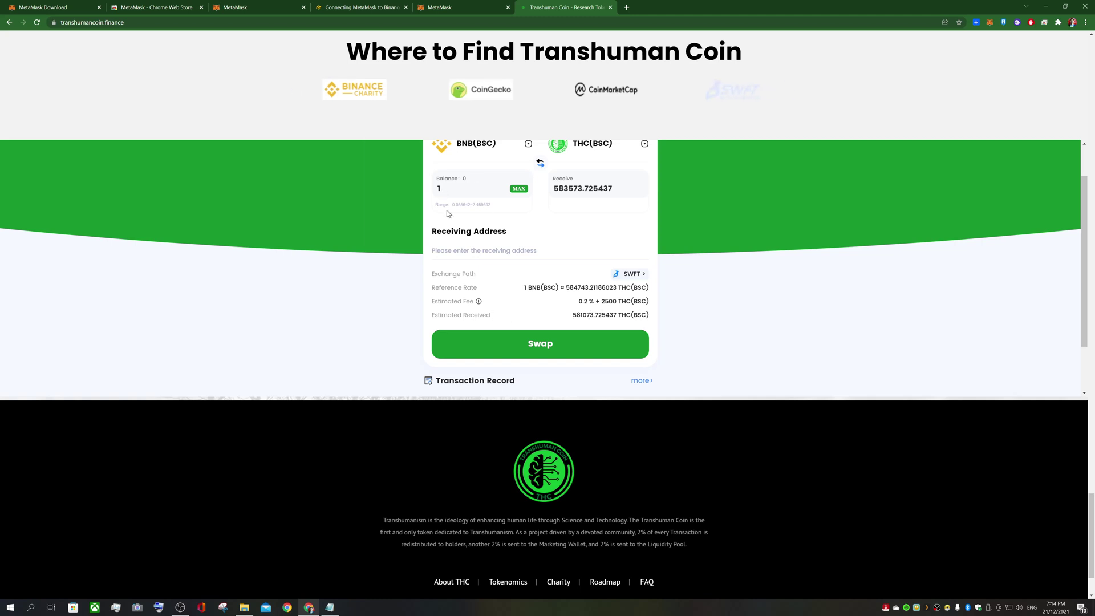
Paste the wallet's own address as Receiving Address and review the refreshed 578400.023823 THC quote
click(462, 250)
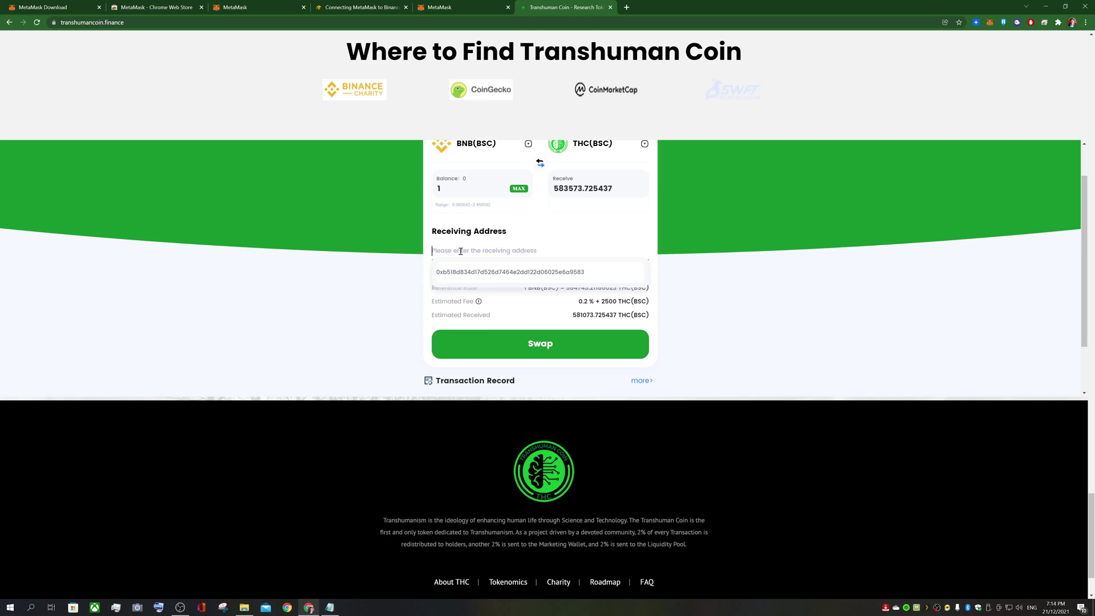
click(993, 23)
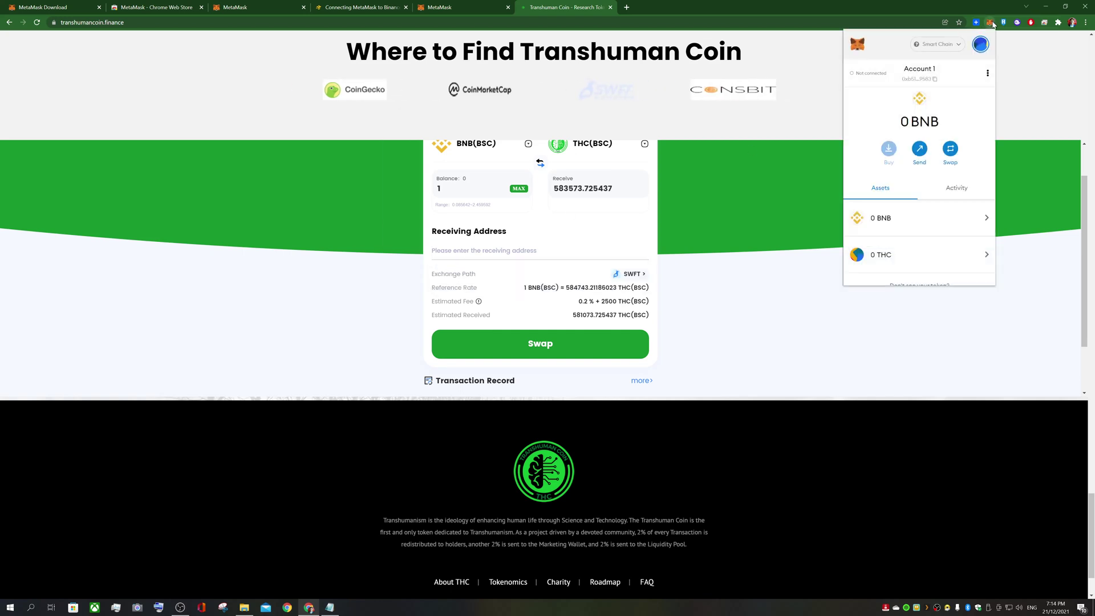
click(931, 82)
click(509, 249)
text(0xb518D834d17d526D7464e2dd122d06025E6a9583)
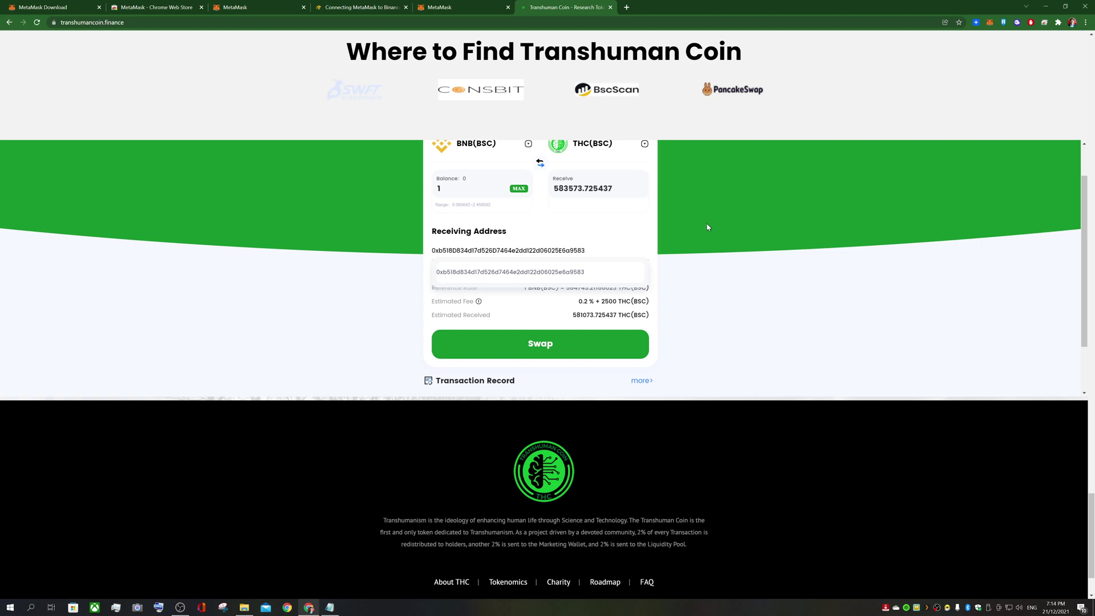
click(707, 228)
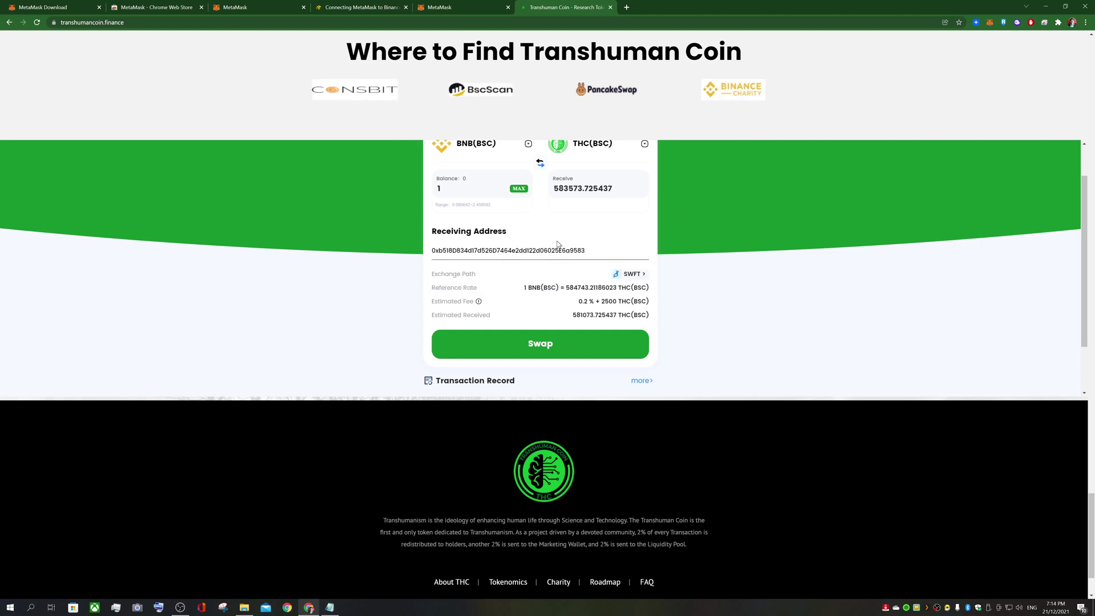
scroll(523, 364, up, 1)
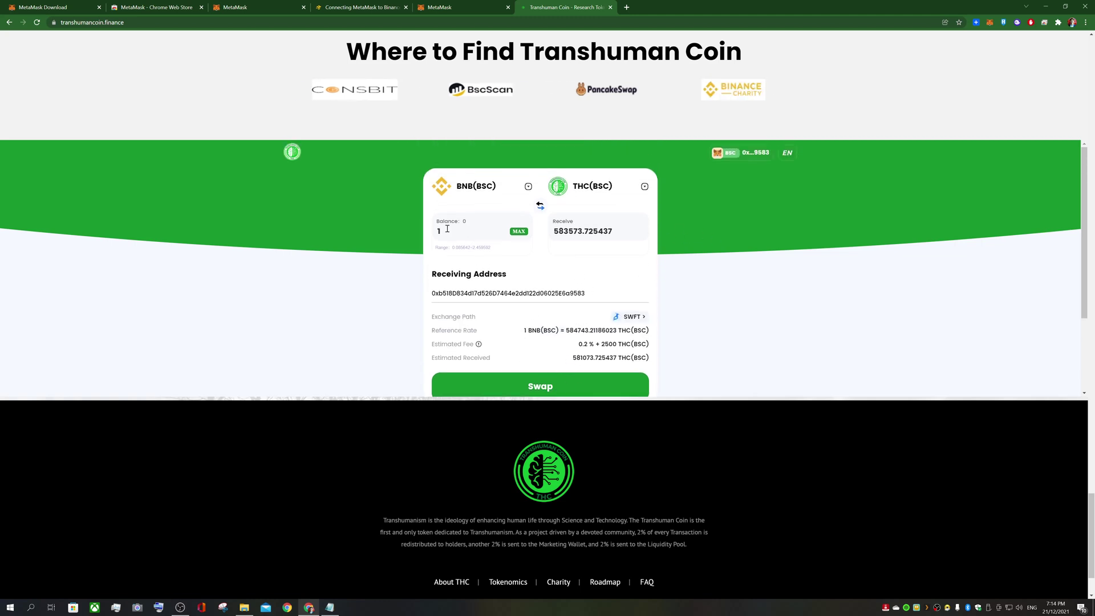
scroll(472, 231, down, 2)
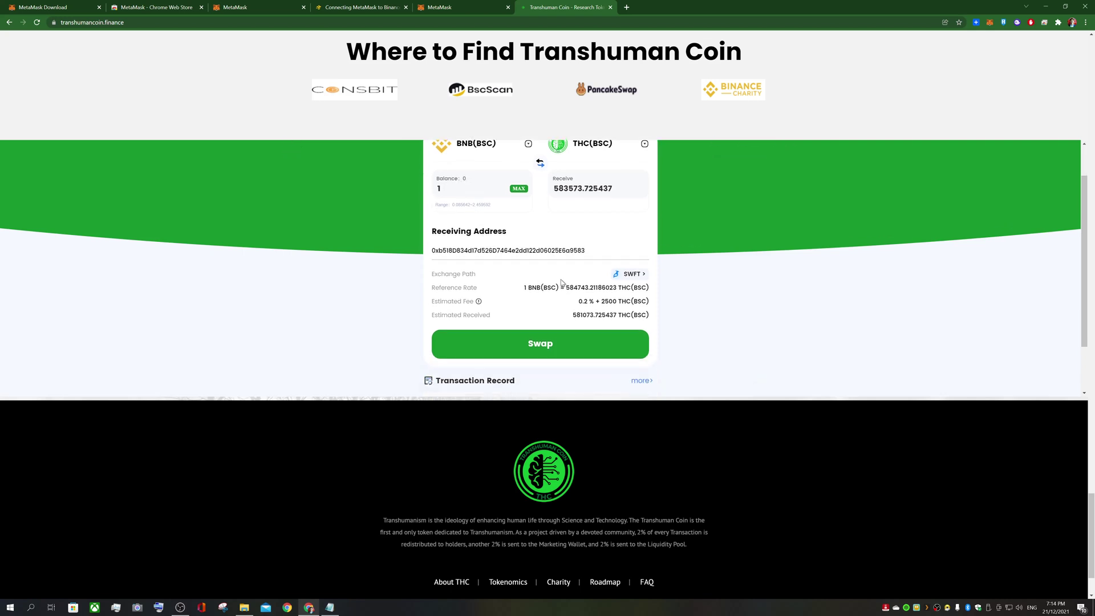
scroll(589, 289, up, 1)
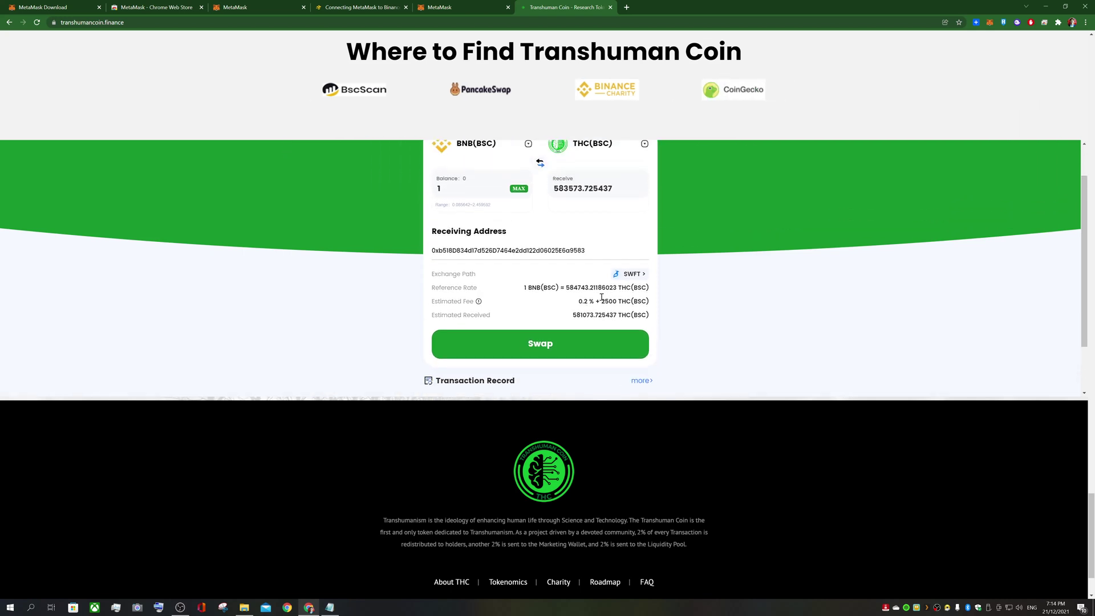
scroll(564, 325, up, 1)
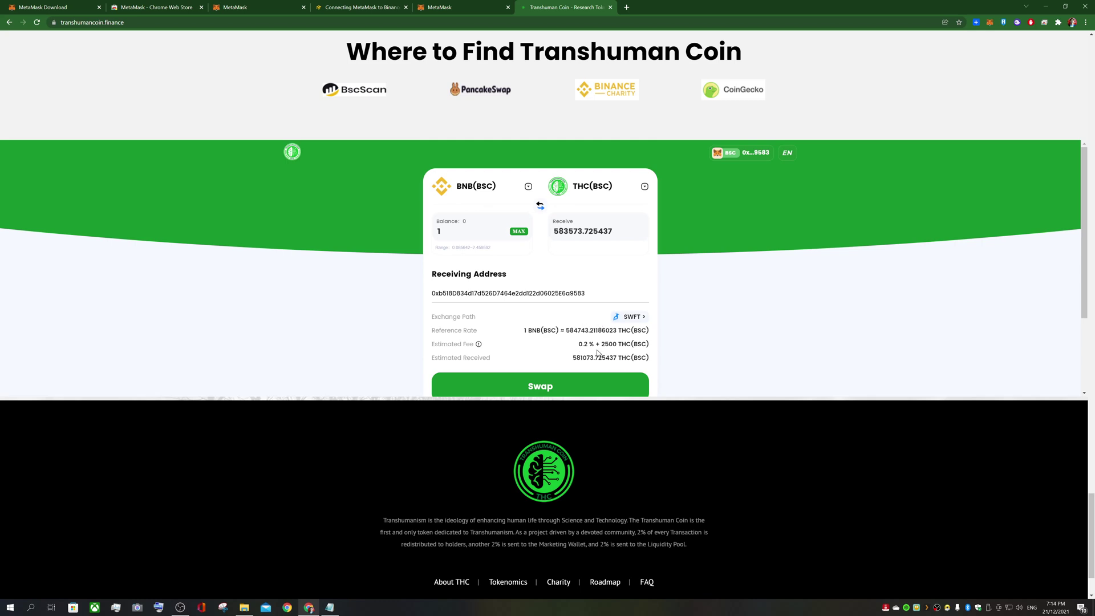
scroll(500, 337, down, 1)
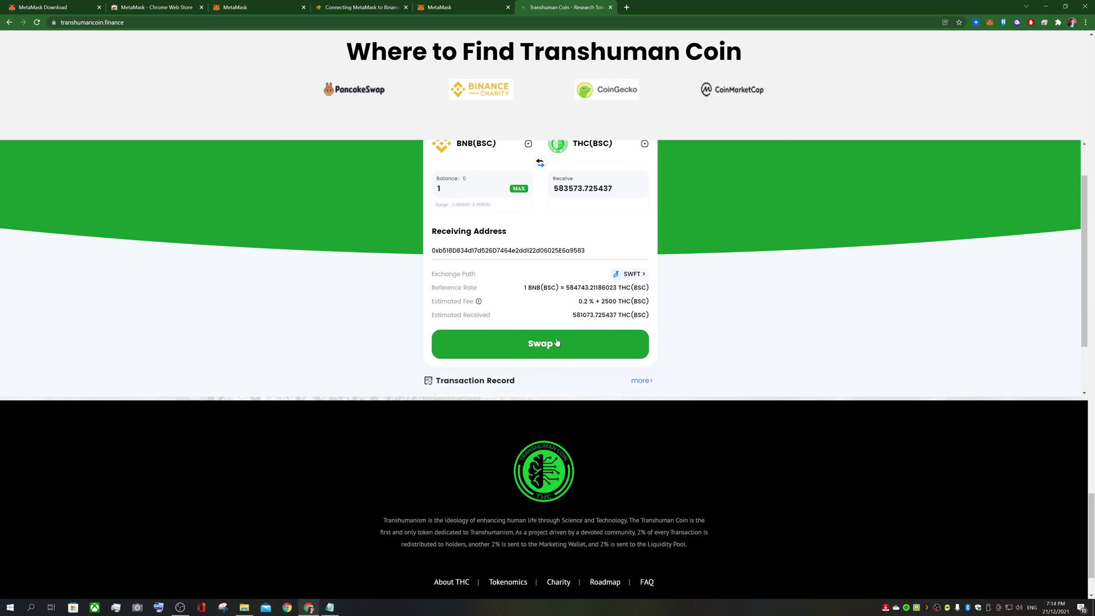
scroll(562, 328, up, 1)
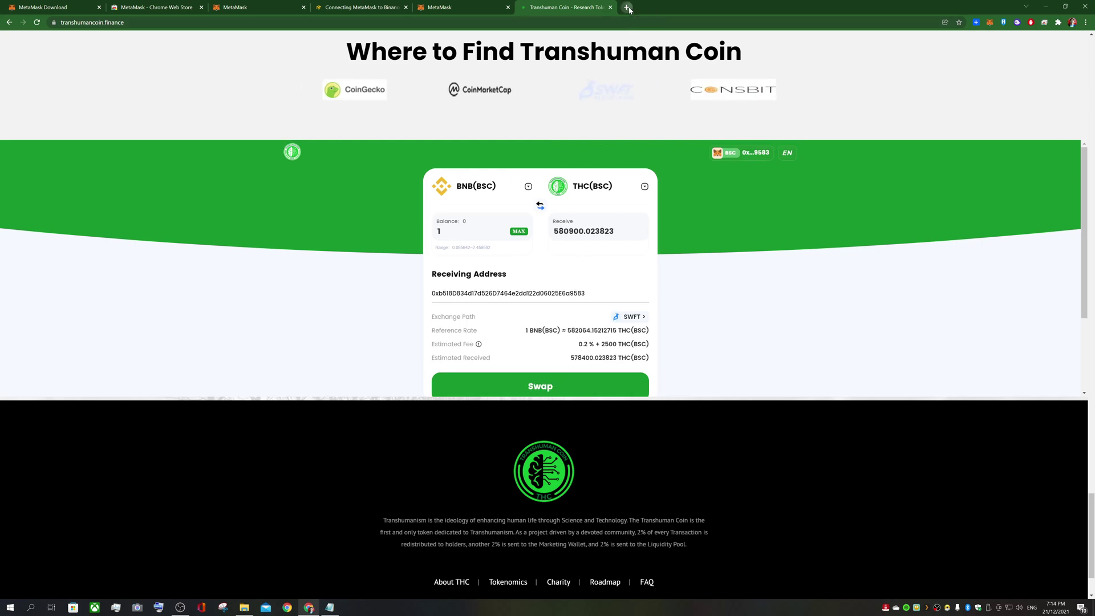
Open PancakeSwap in a new tab via 'pan' and go to its home page
click(627, 8)
text(pan)
key(Return)
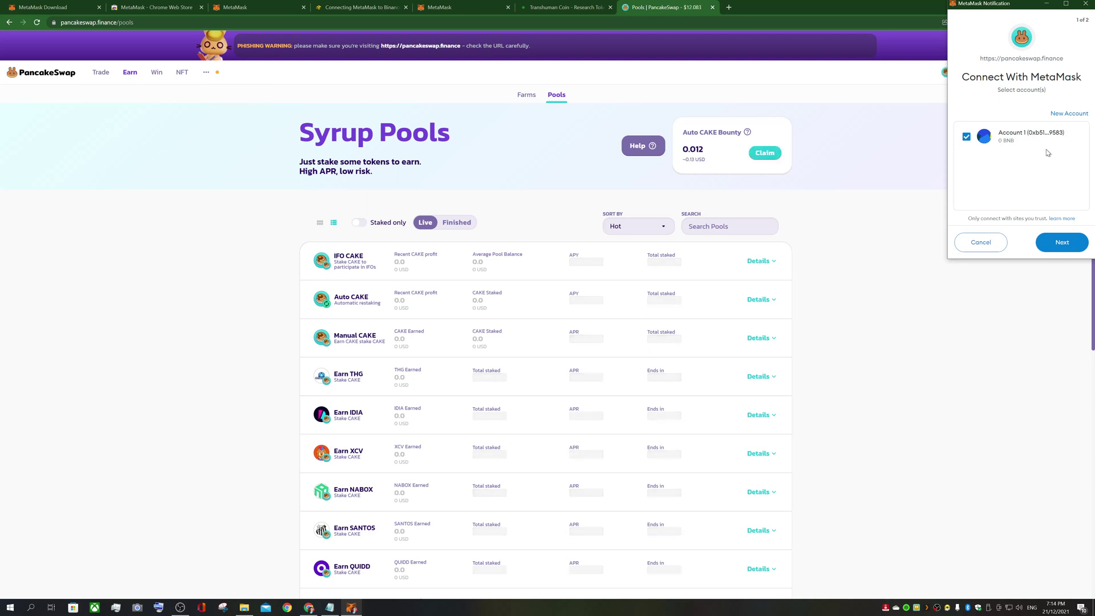
click(1060, 243)
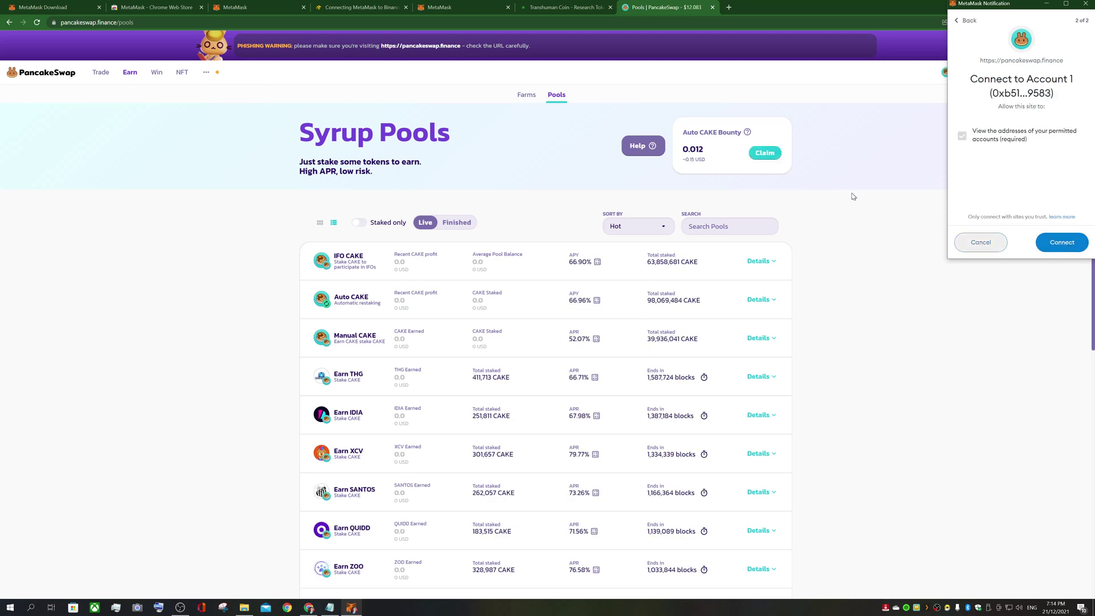
click(36, 74)
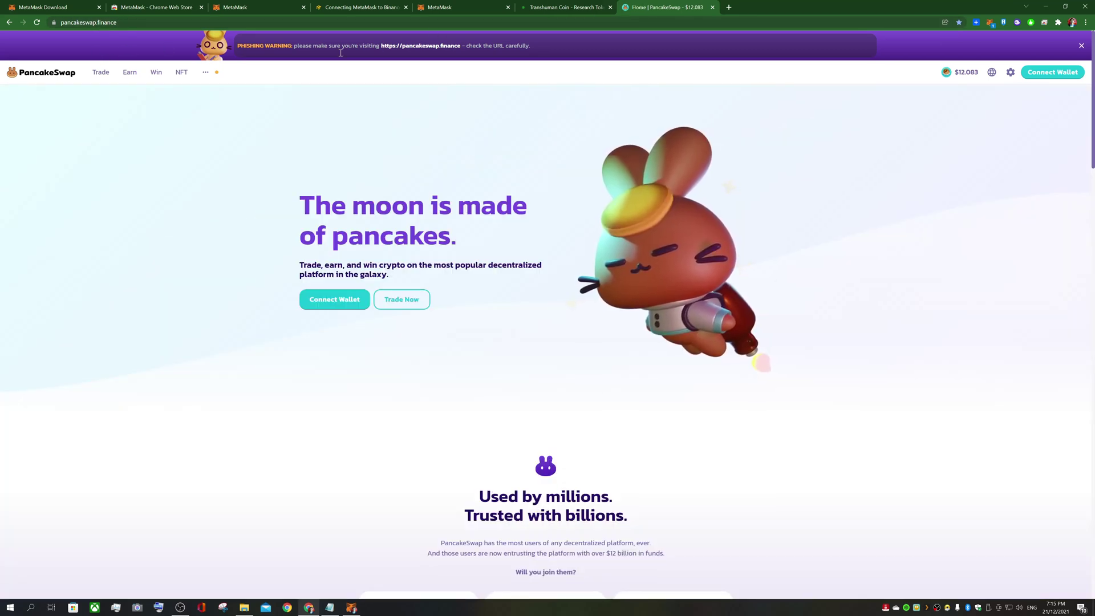
Choose MetaMask as PancakeSwap's wallet, then return to the Transhuman Coin swap widget
click(1039, 72)
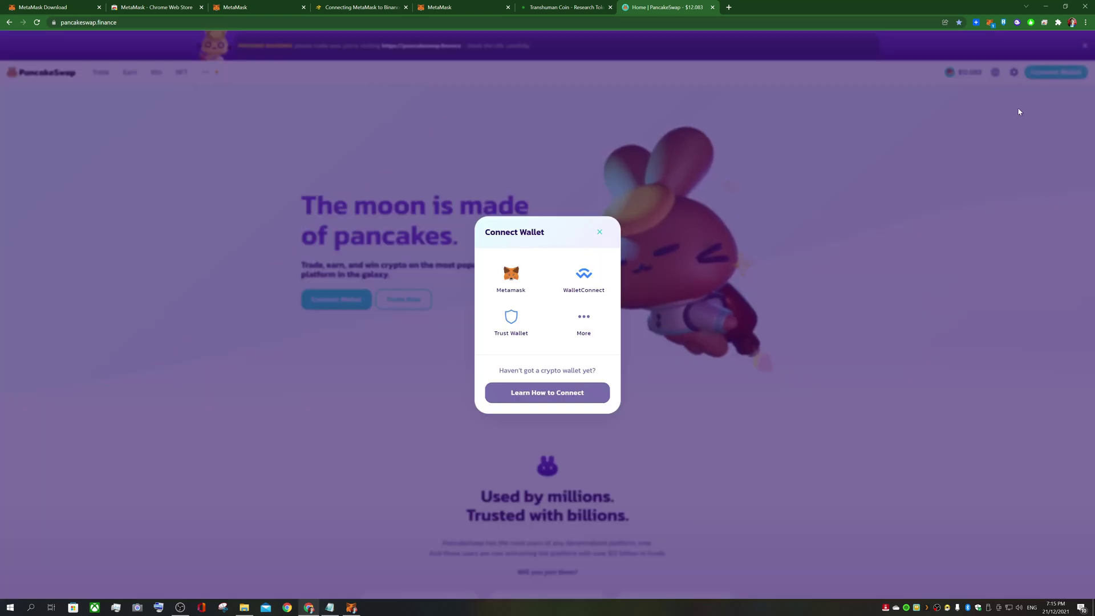
click(511, 277)
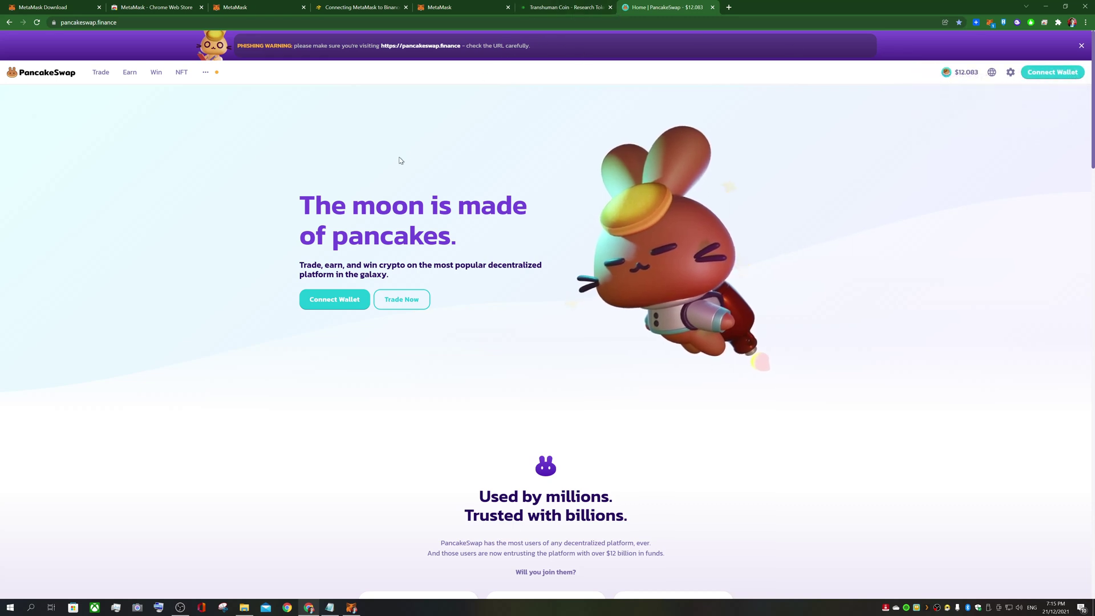
click(567, 7)
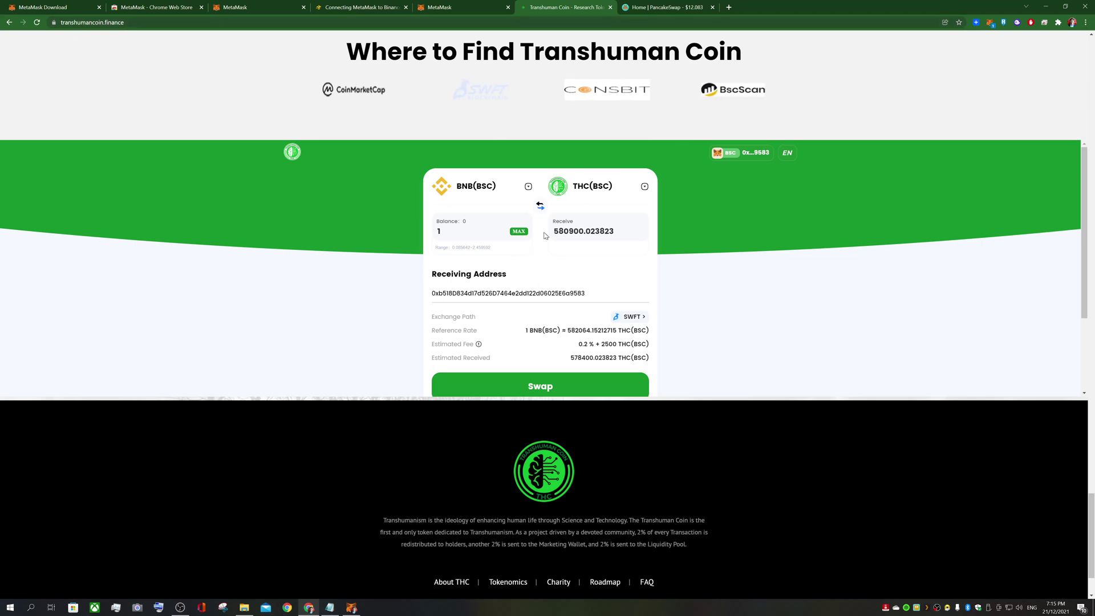
click(505, 186)
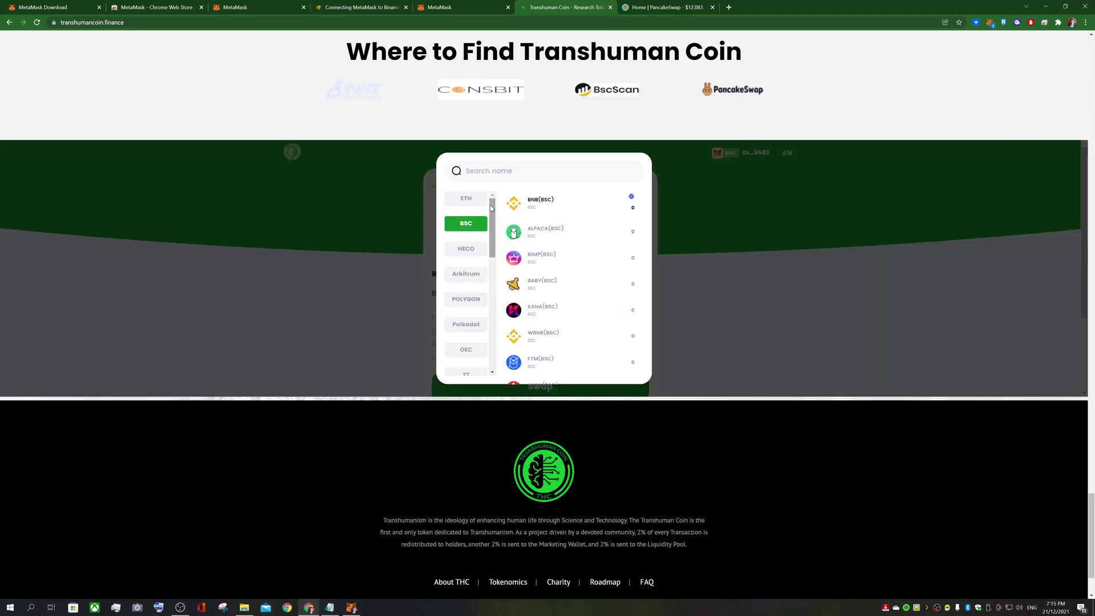
scroll(491, 225, down, 2)
scroll(466, 256, up, 1)
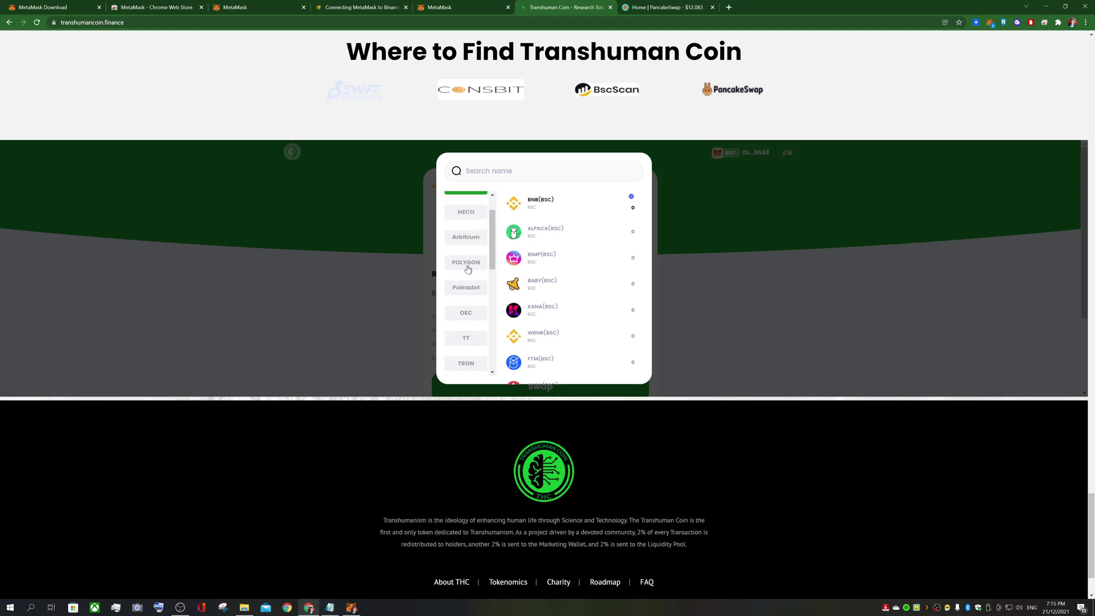
scroll(472, 308, down, 3)
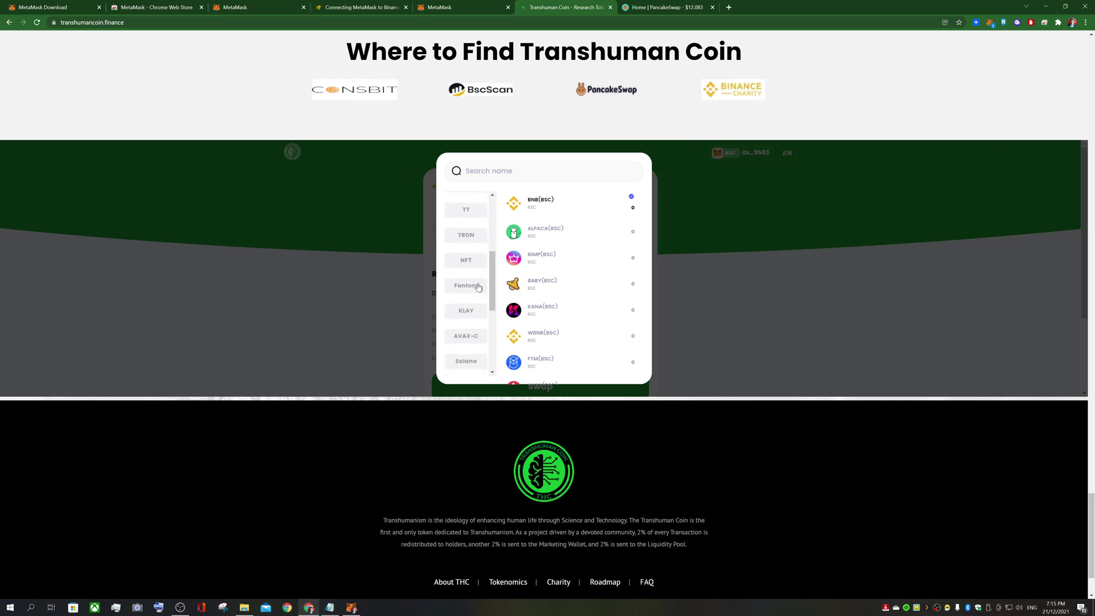
scroll(473, 254, down, 2)
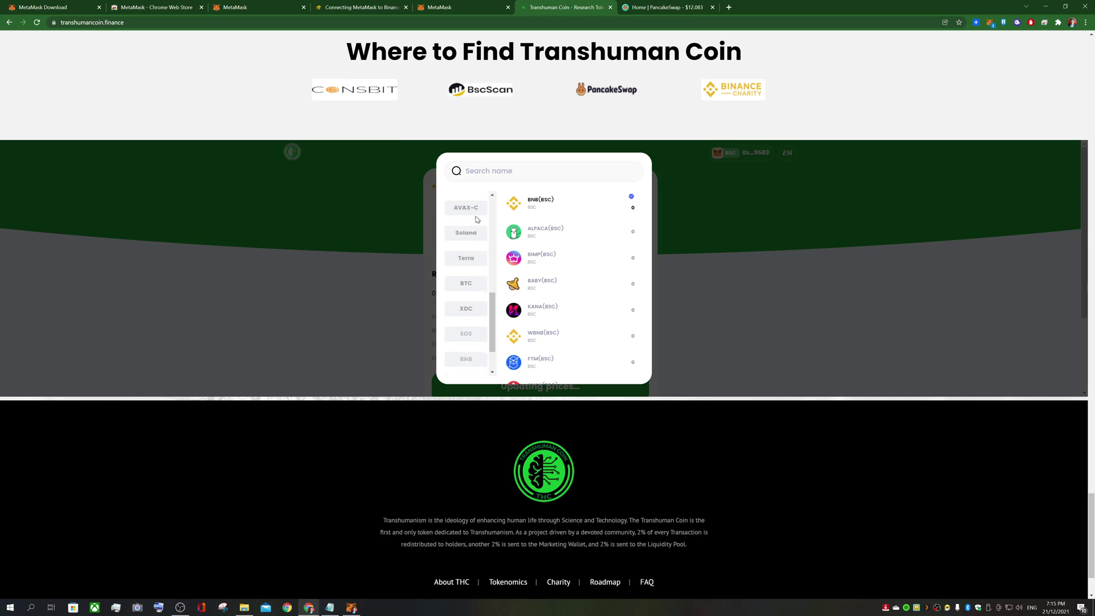
scroll(466, 251, down, 1)
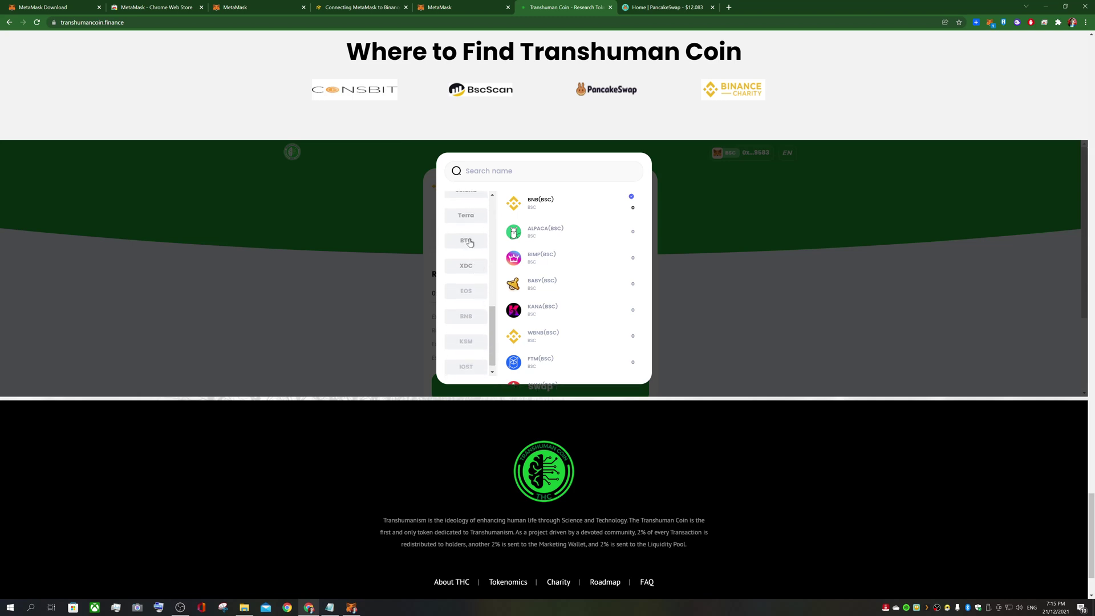
scroll(470, 241, down, 1)
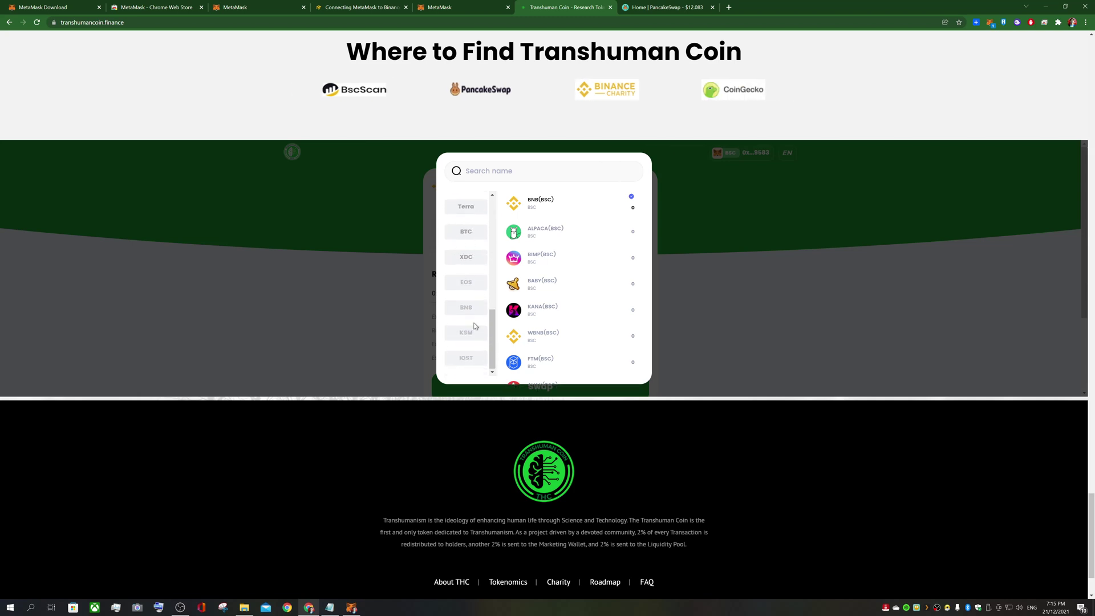
scroll(474, 331, down, 1)
scroll(479, 314, up, 2)
scroll(477, 305, up, 5)
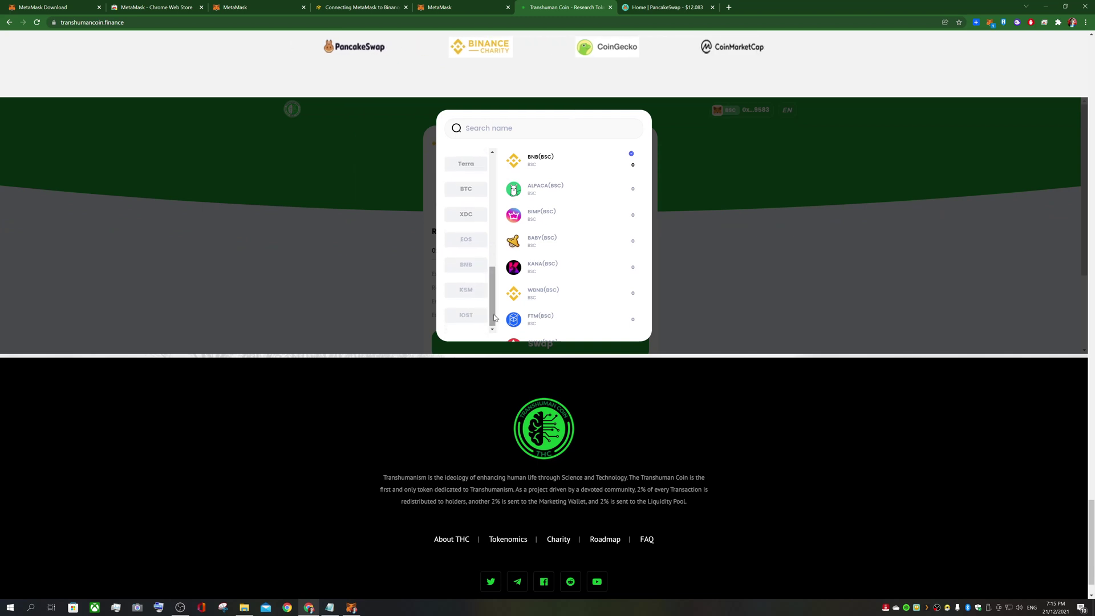
scroll(474, 193, up, 2)
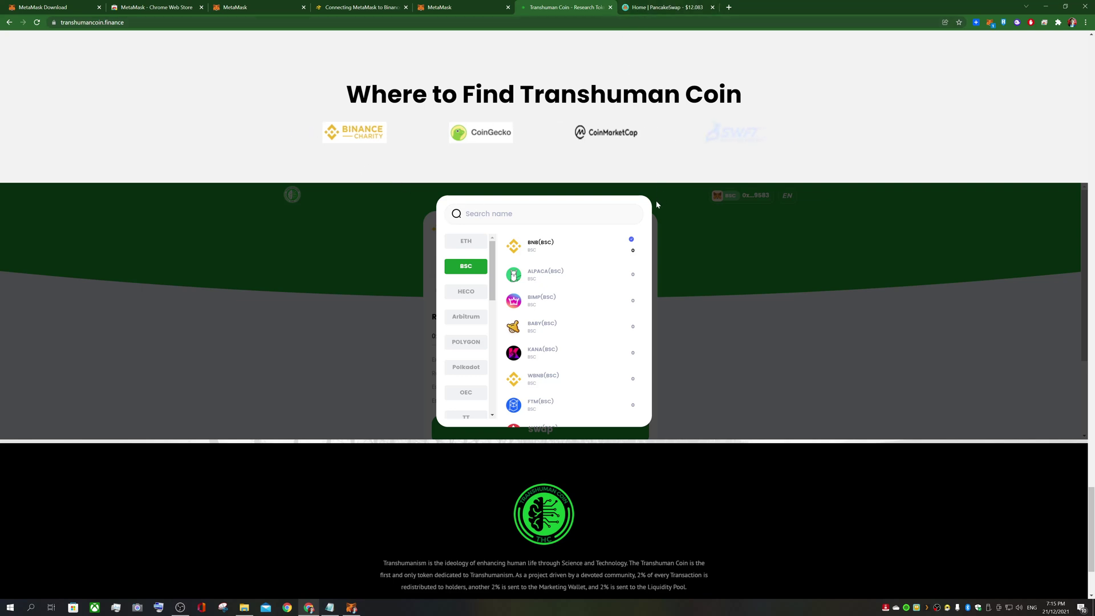
click(796, 253)
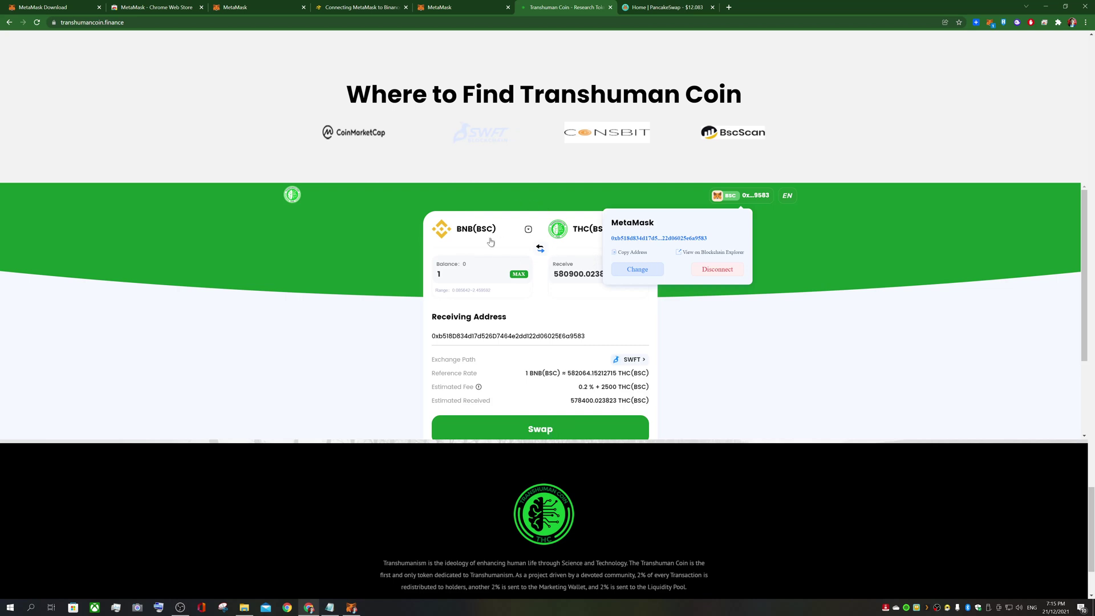
On PancakeSwap, start a MetaMask wallet connection and dismiss the phishing warning banner
click(649, 7)
mouse_move(93, 77)
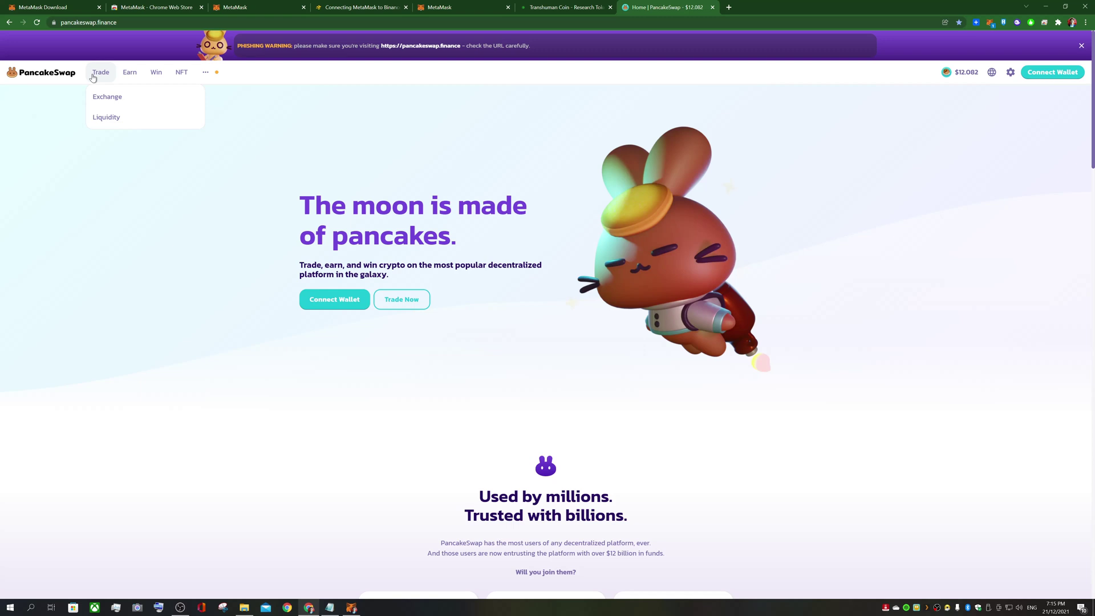
click(1044, 75)
click(519, 278)
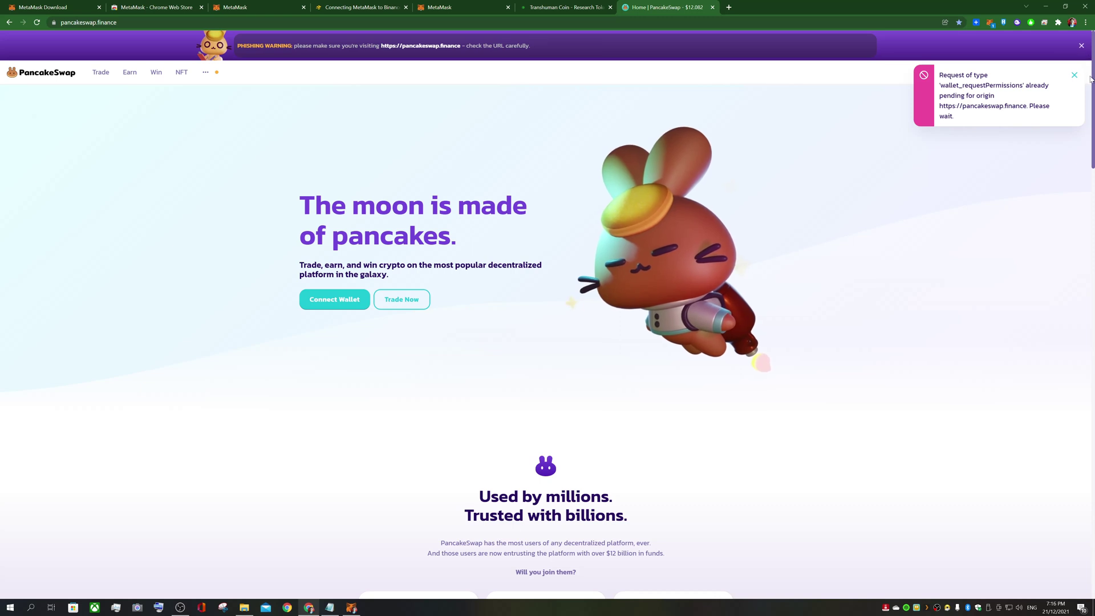
click(1082, 45)
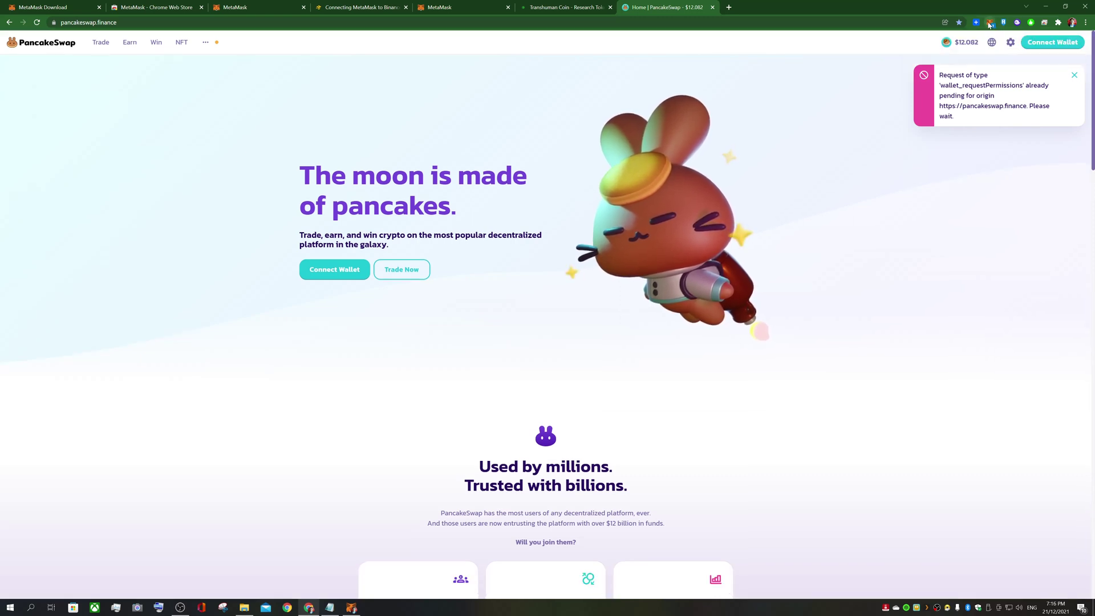
Approve the pending PancakeSwap connection request in MetaMask for Account 1
click(990, 23)
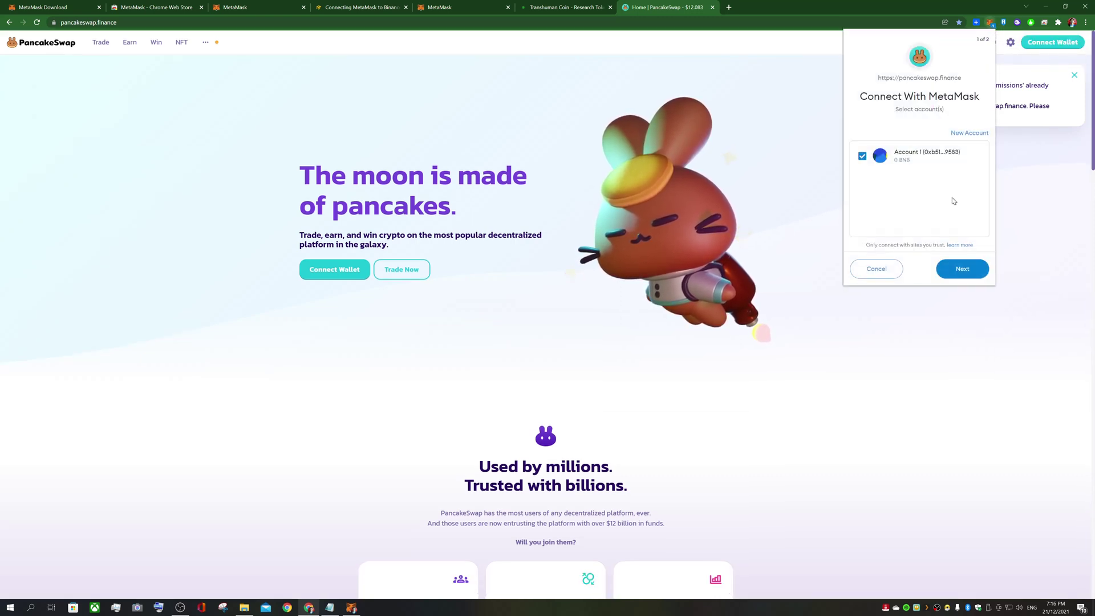
click(963, 268)
click(965, 269)
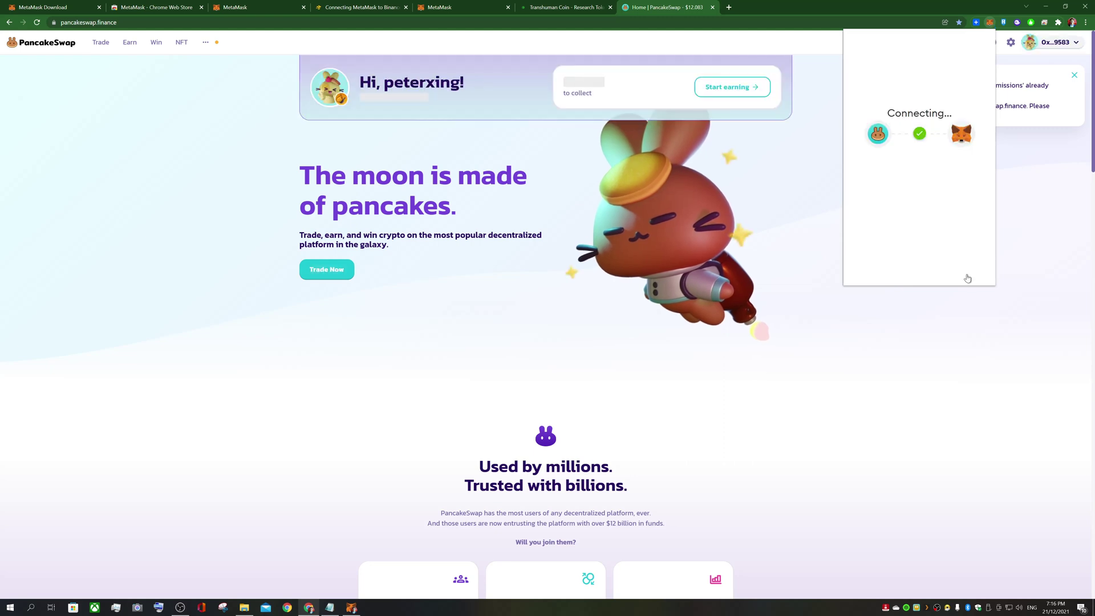
click(1054, 194)
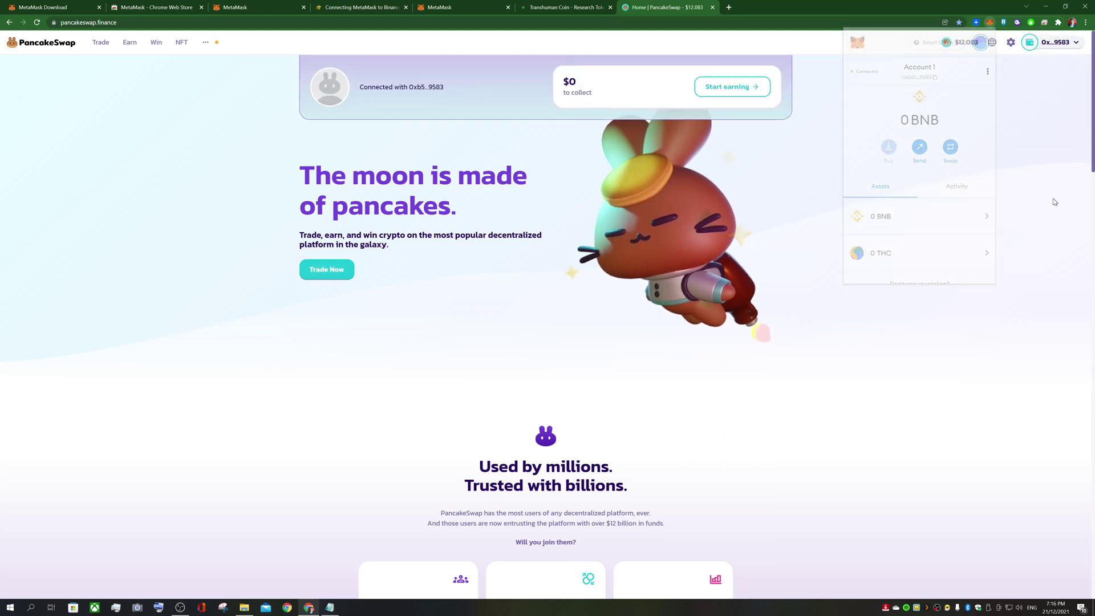
mouse_move(1055, 43)
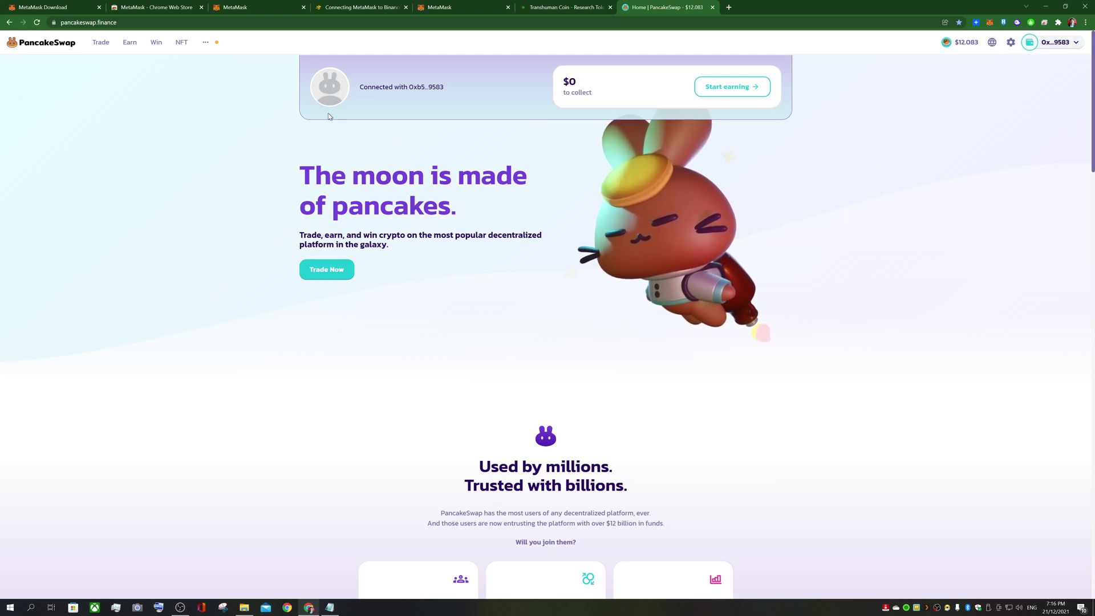
Go to PancakeSwap's Exchange page and open the token picker for the receiving token
mouse_move(102, 43)
click(103, 44)
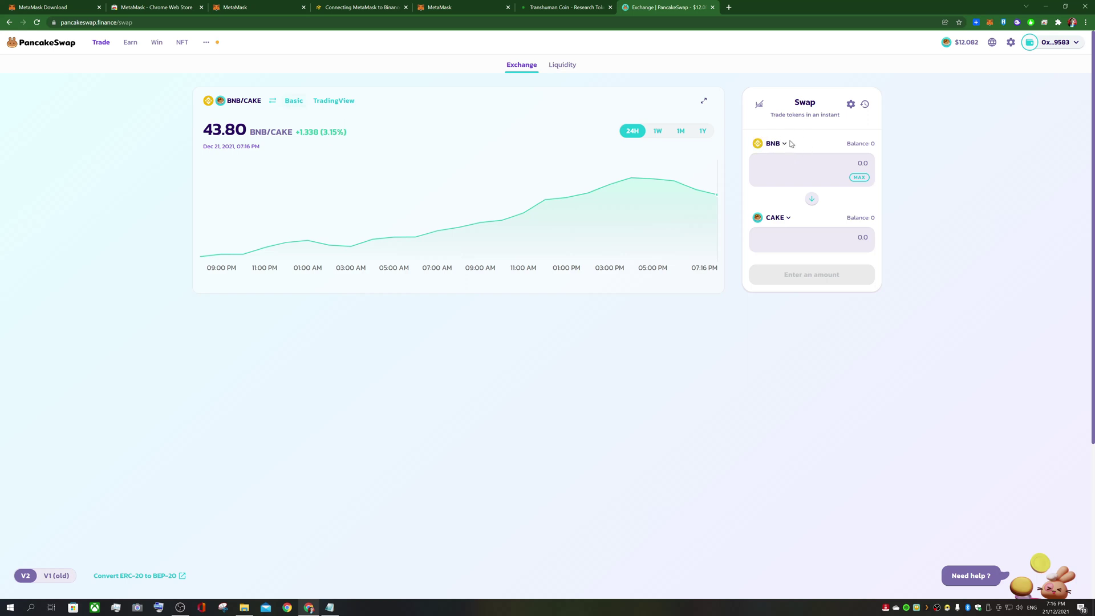
click(785, 220)
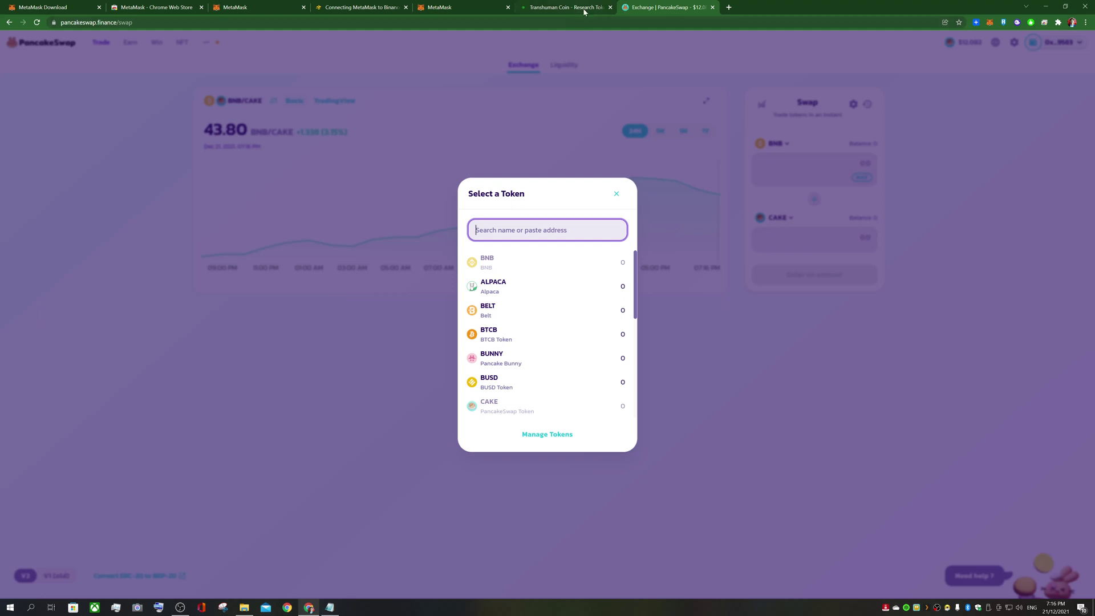
scroll(530, 343, down, 5)
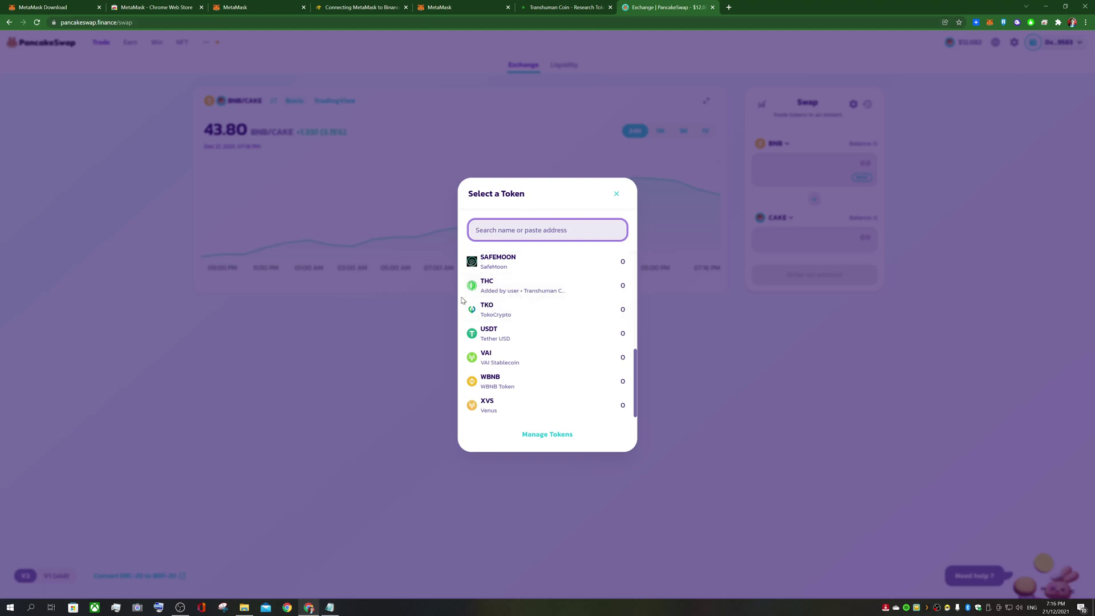
Copy the THC contract address from the Transhuman Coin site and paste it into the token search
click(577, 7)
scroll(903, 166, up, 20)
scroll(921, 221, up, 15)
scroll(480, 348, up, 5)
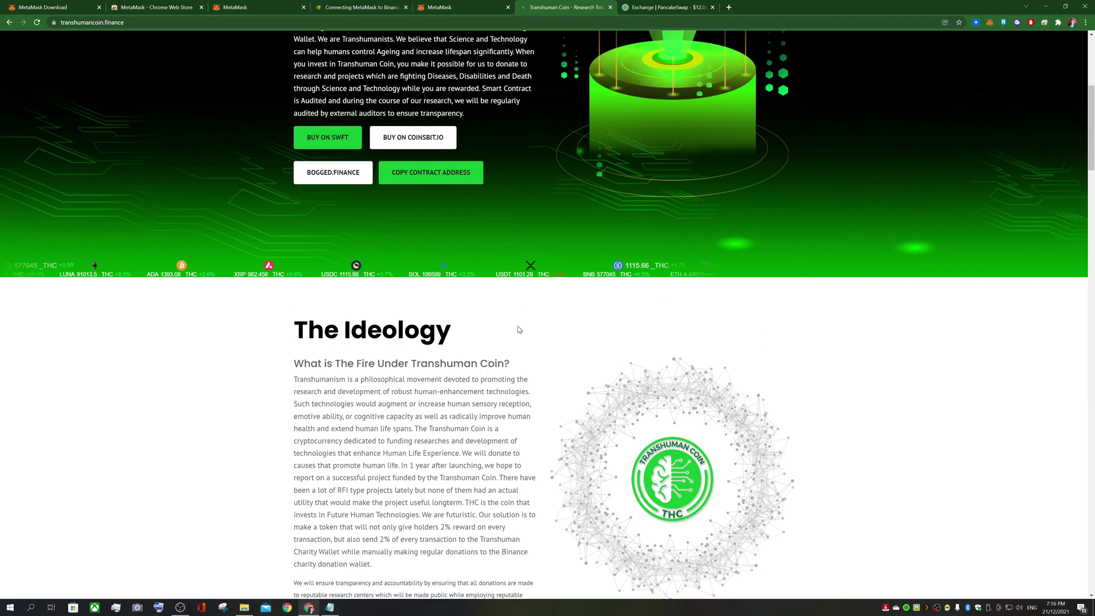
click(434, 174)
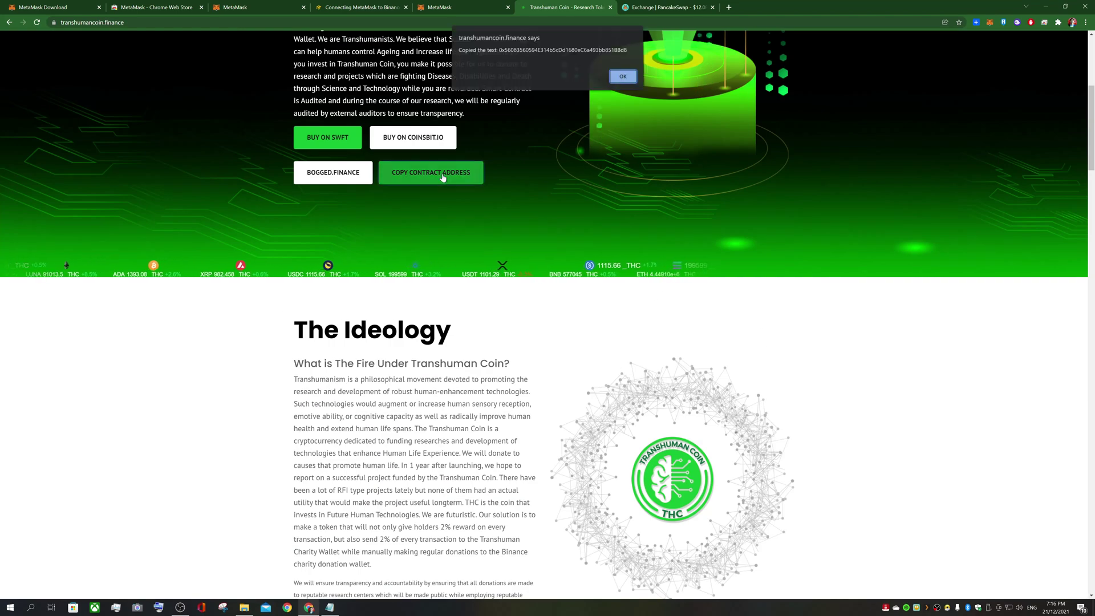
click(623, 79)
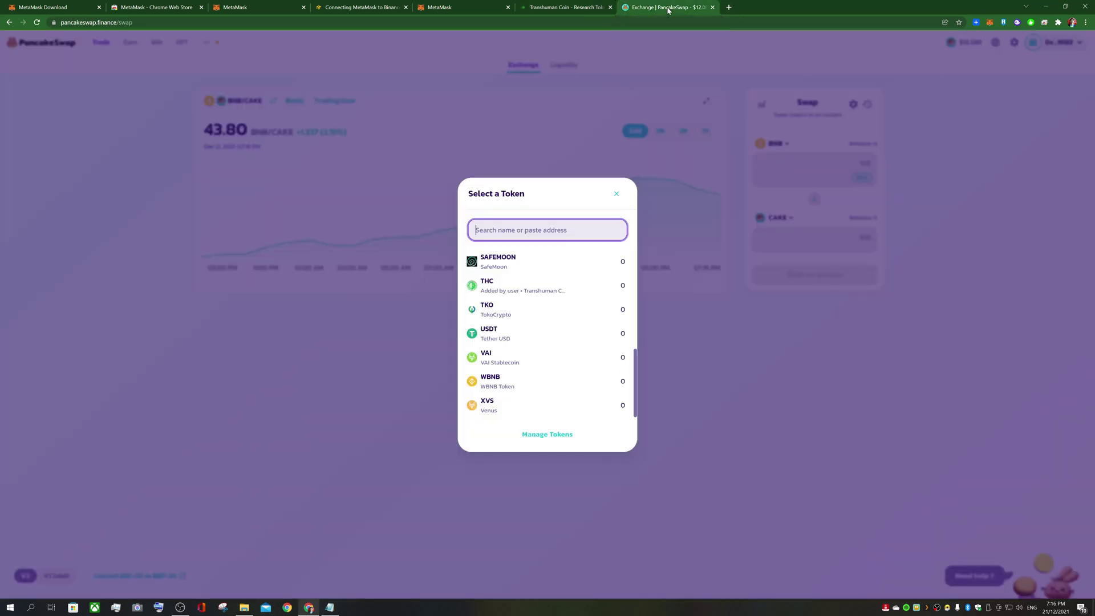
key(ctrl+v)
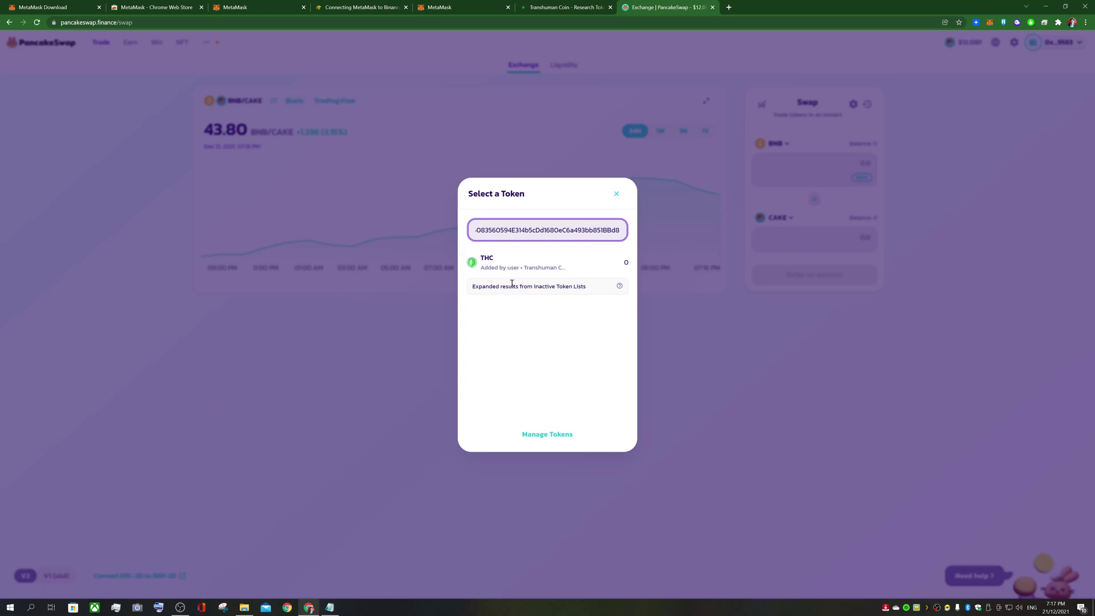
Select THC as the receiving token and enter 1 BNB as the amount to pay
click(507, 274)
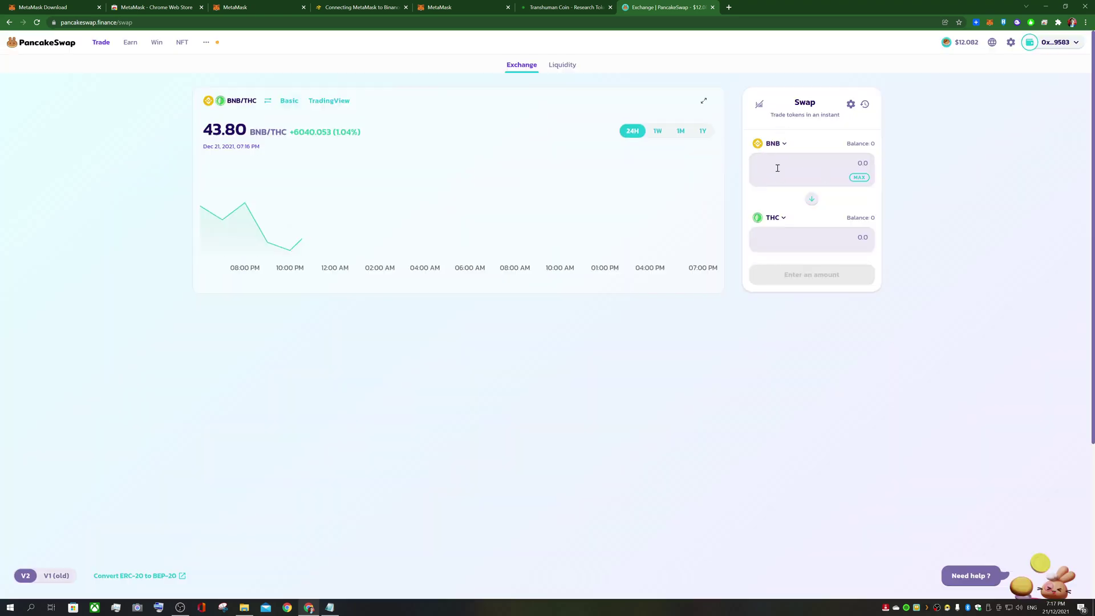
click(825, 160)
text(1)
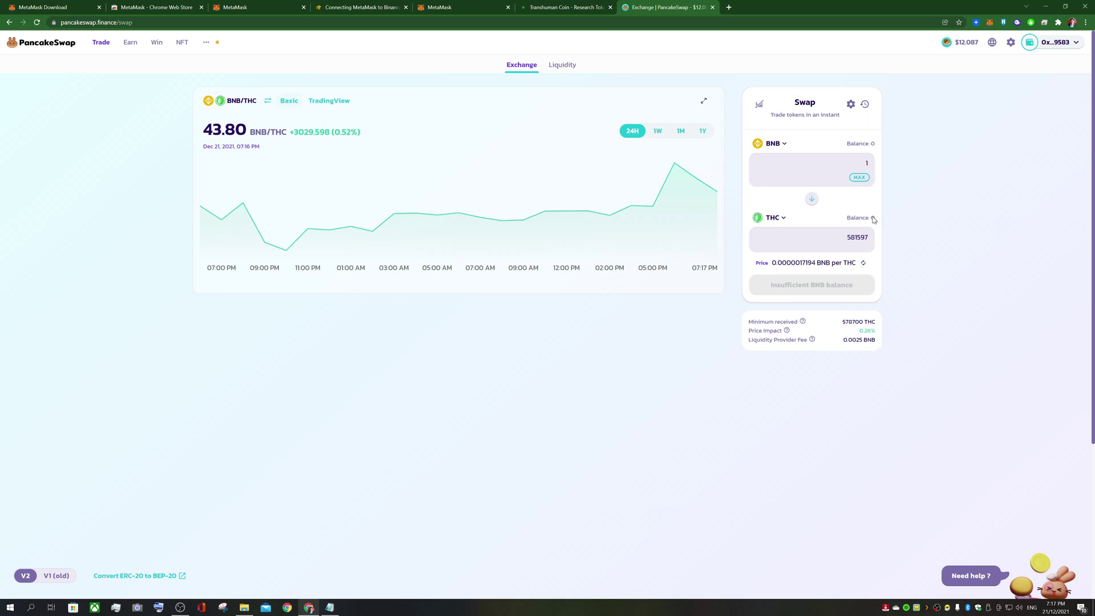
Enter a custom 7% slippage tolerance in the swap settings and close them
click(850, 106)
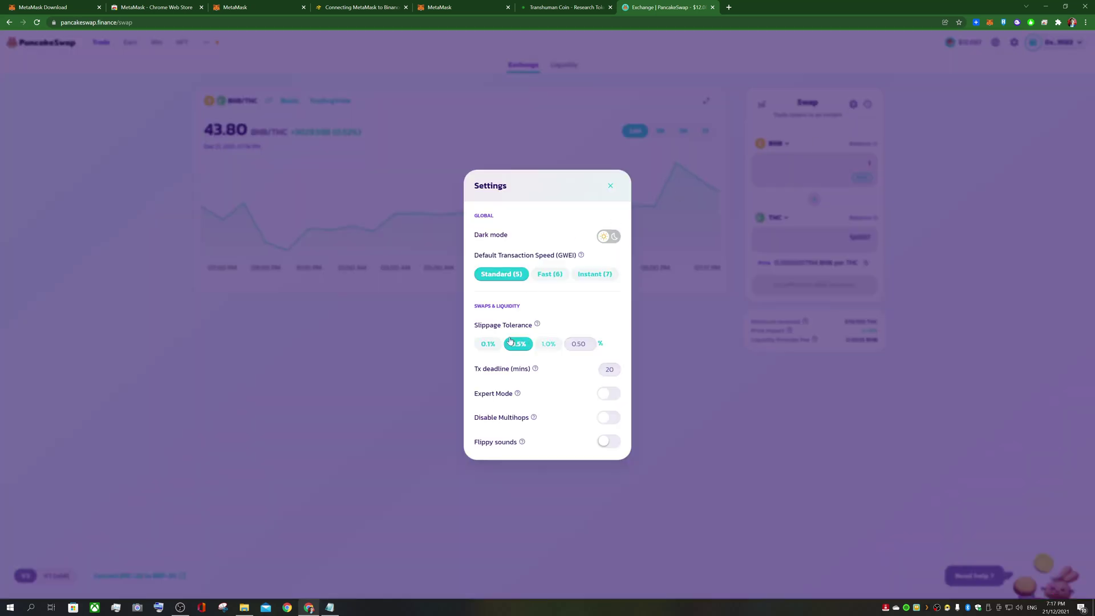
drag(473, 326, 537, 335)
click(593, 345)
text(7)
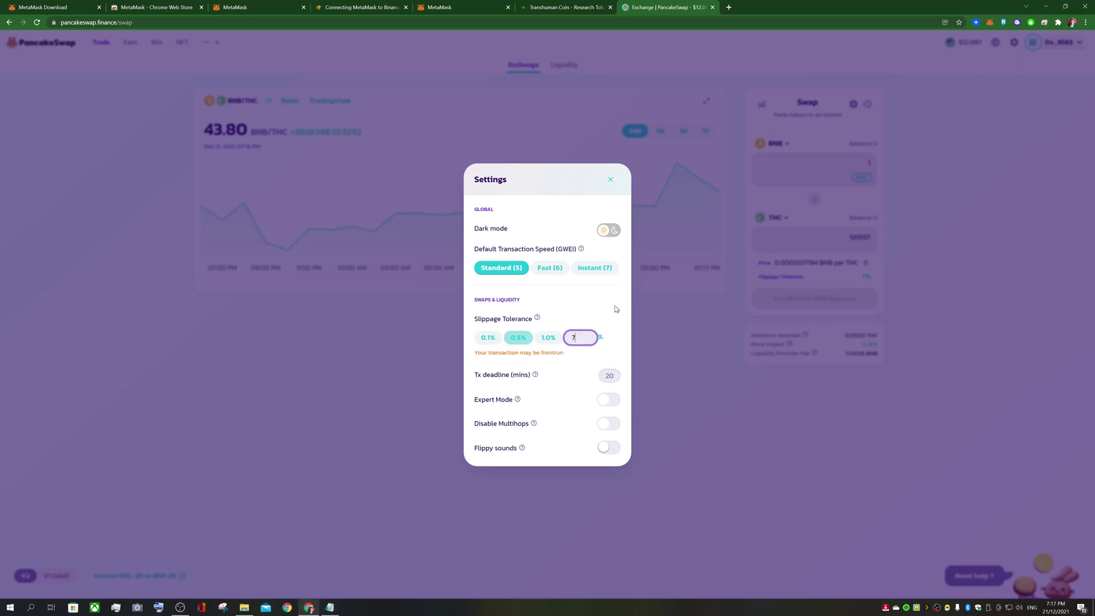
click(610, 309)
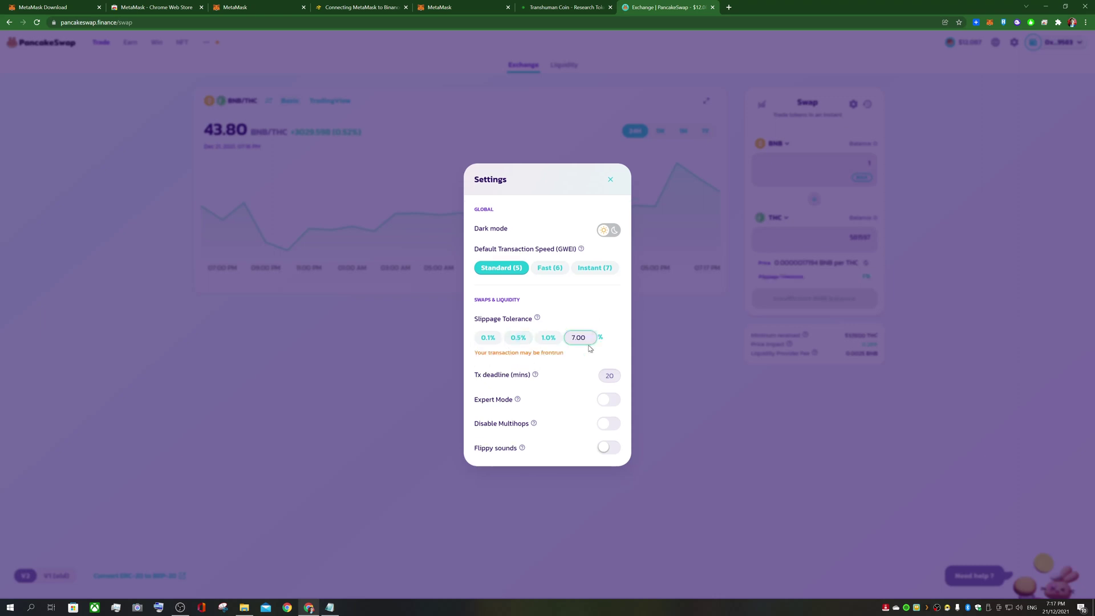
click(588, 339)
click(602, 306)
click(580, 339)
click(606, 312)
click(589, 340)
click(590, 309)
click(591, 340)
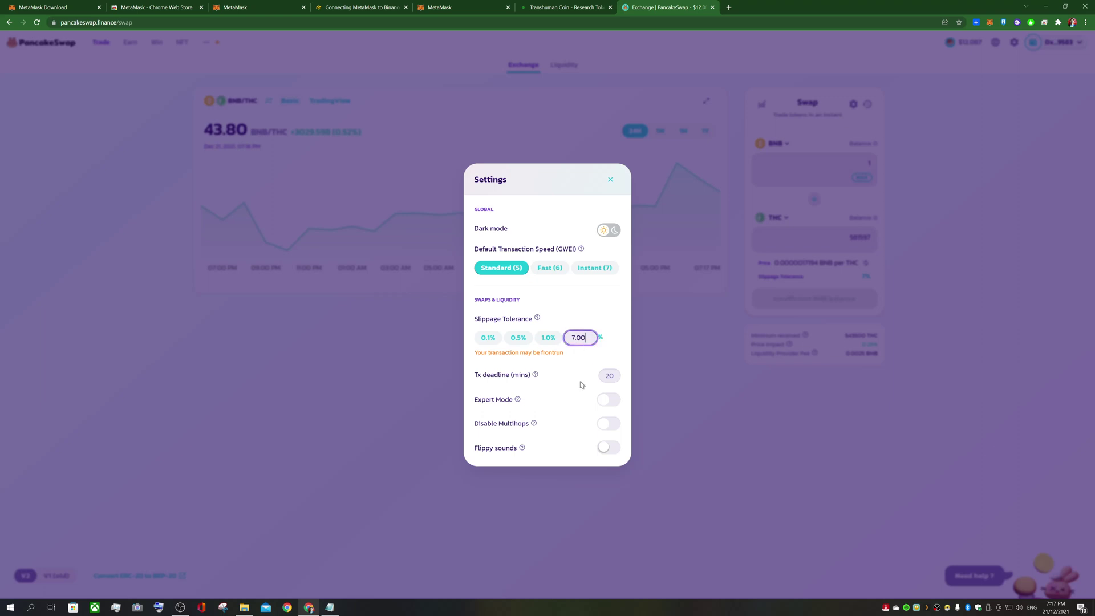
click(704, 321)
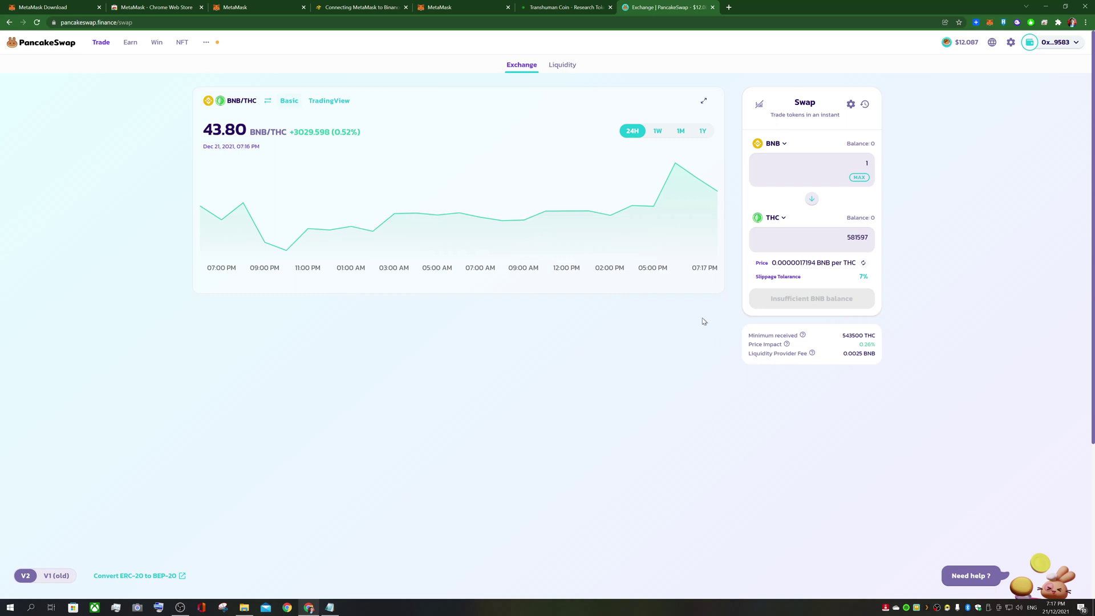
Re-enter 7 as the custom slippage value to keep the tolerance at 7%
click(851, 104)
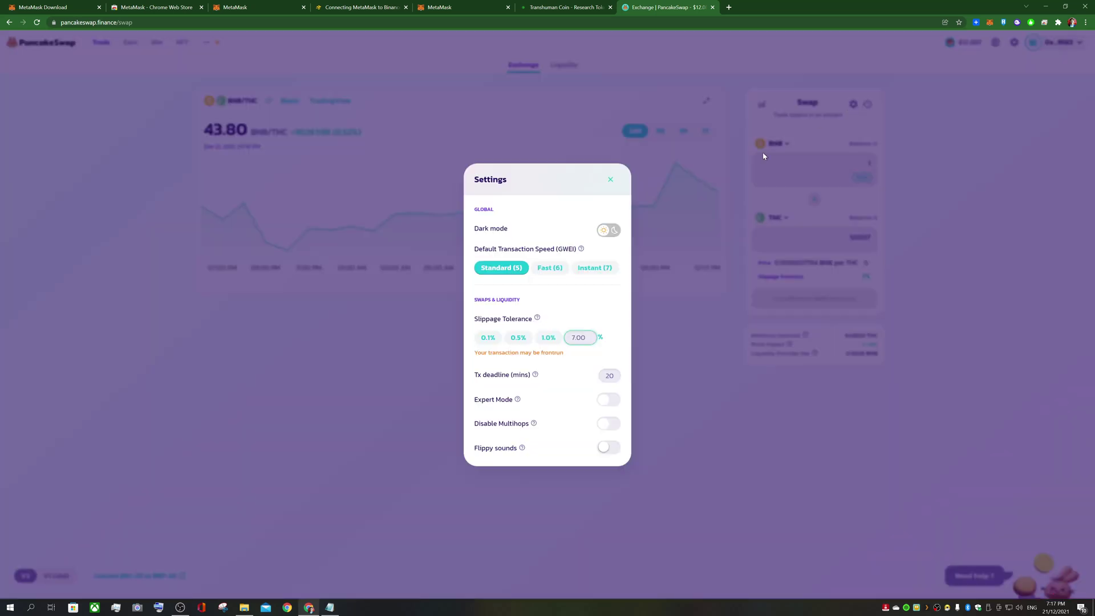
click(591, 340)
text(7)
click(670, 341)
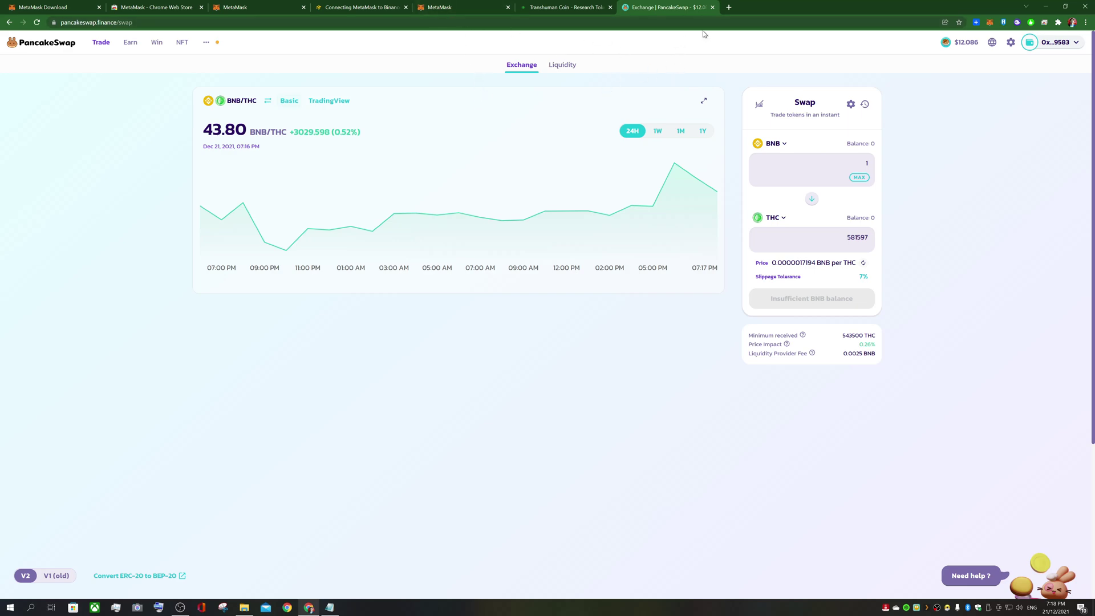
Open the THC whitepaper PDF from the Transhuman Coin website
click(530, 11)
scroll(547, 365, down, 5)
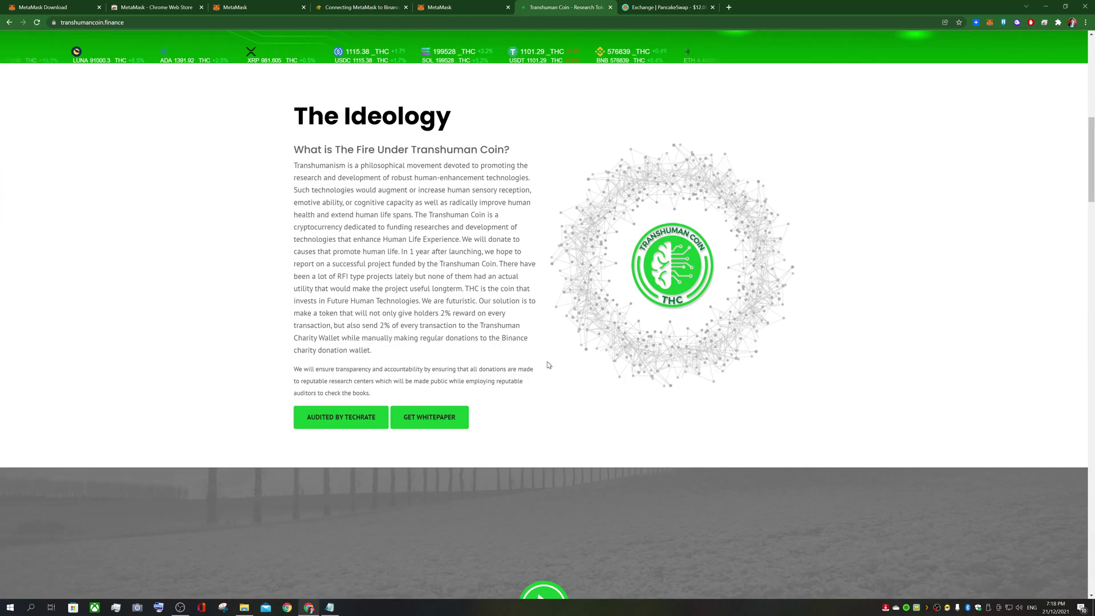
scroll(548, 365, down, 3)
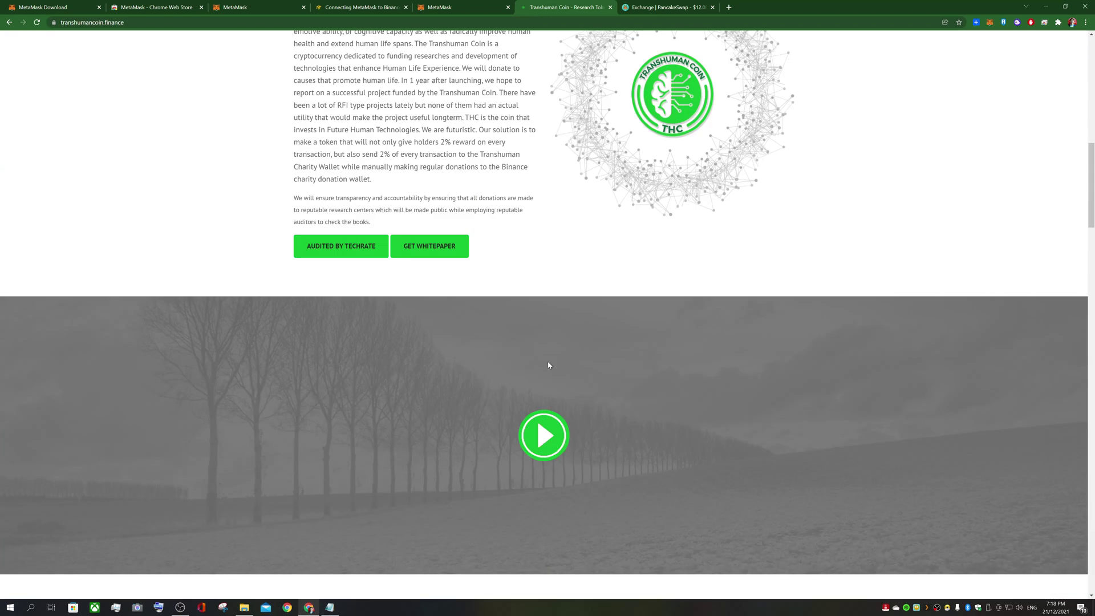
click(428, 253)
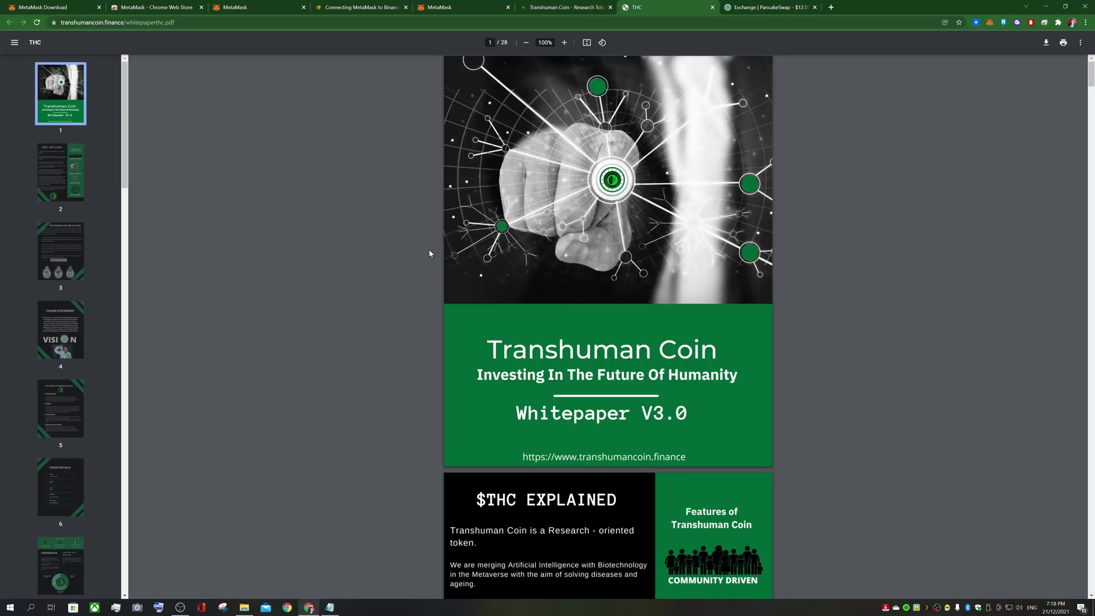
Read through all 28 whitepaper pages, then return to the cover page
scroll(431, 246, down, 6)
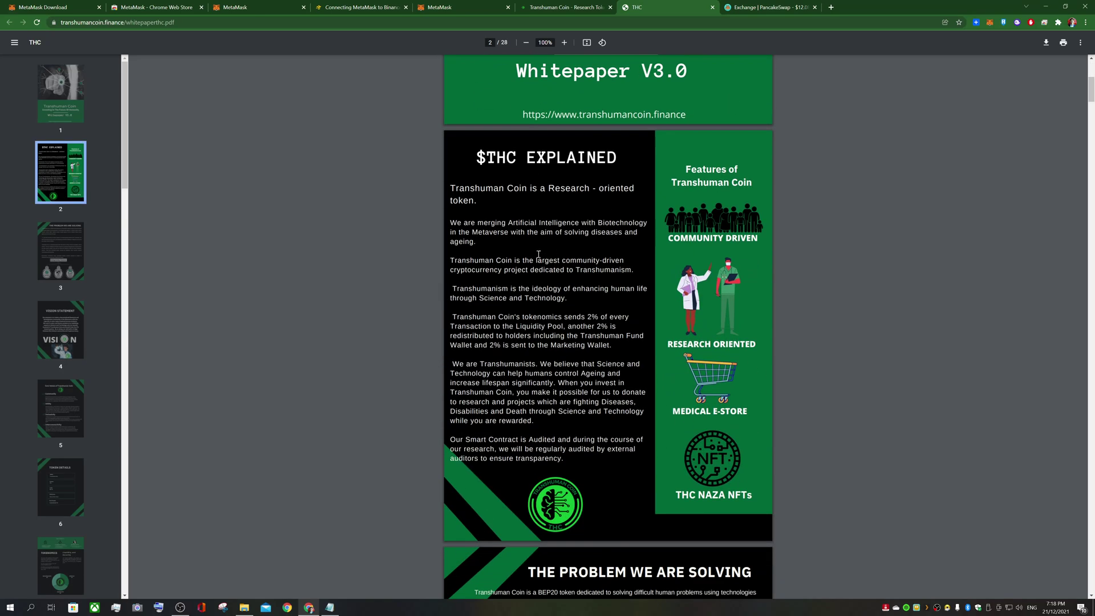
scroll(520, 258, down, 20)
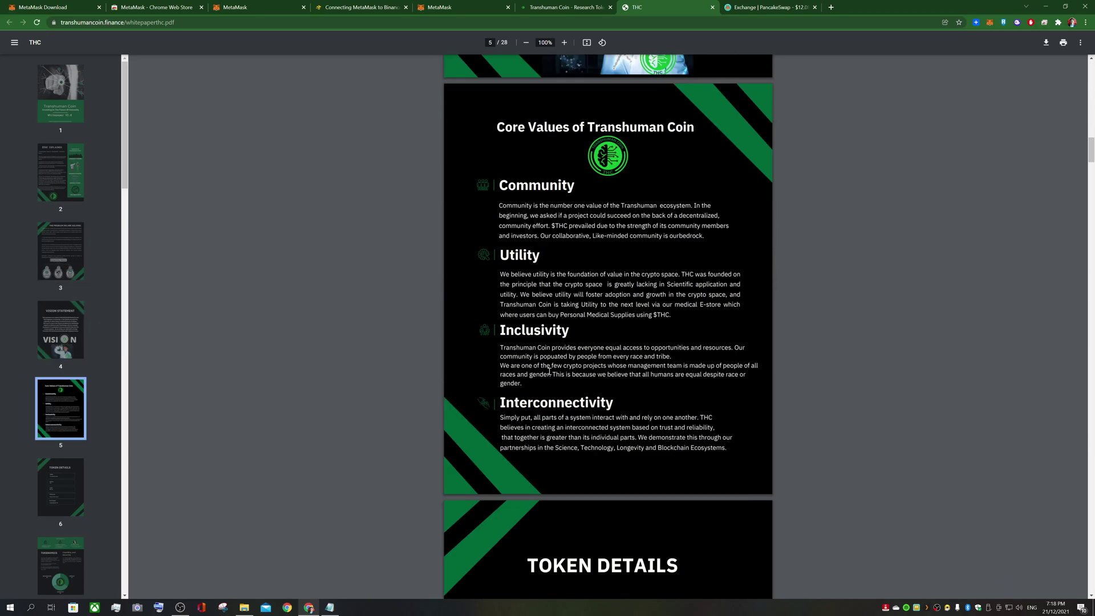
scroll(549, 371, down, 20)
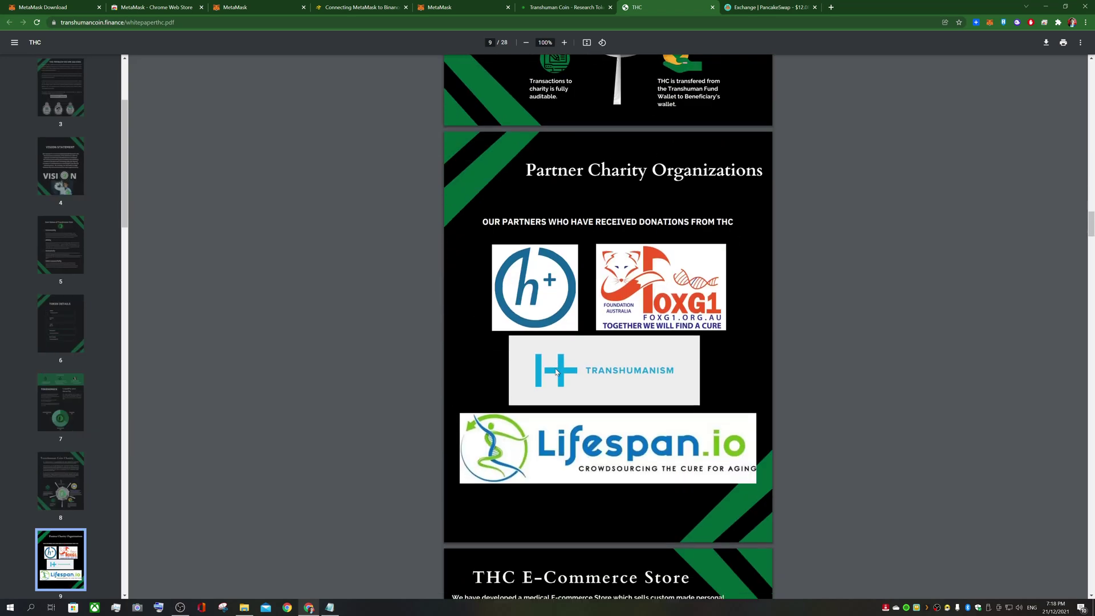
scroll(556, 372, down, 5)
scroll(653, 282, up, 3)
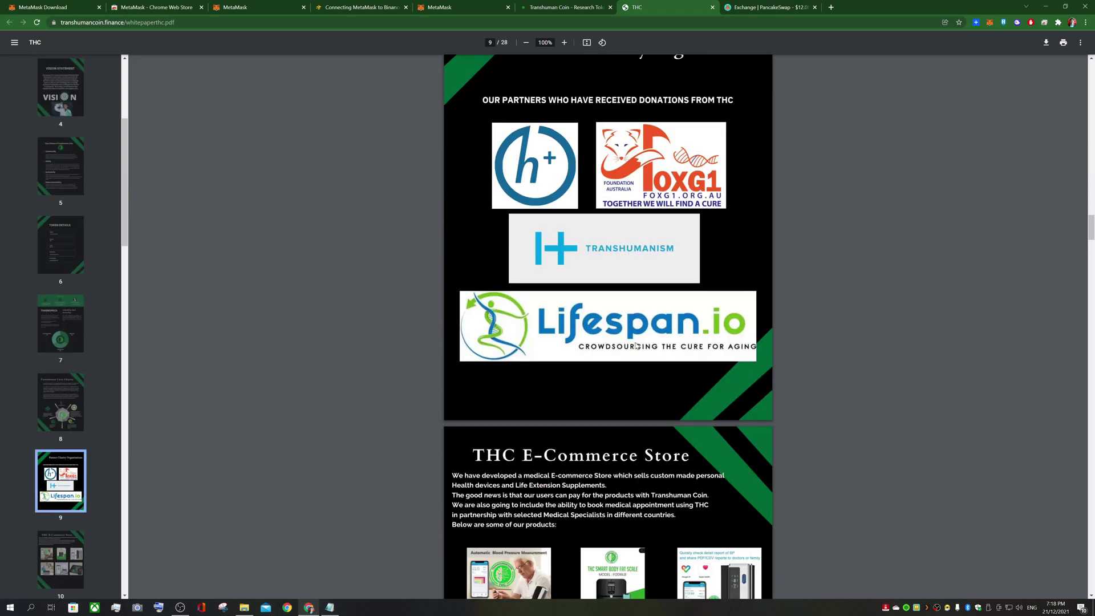
scroll(670, 322, down, 13)
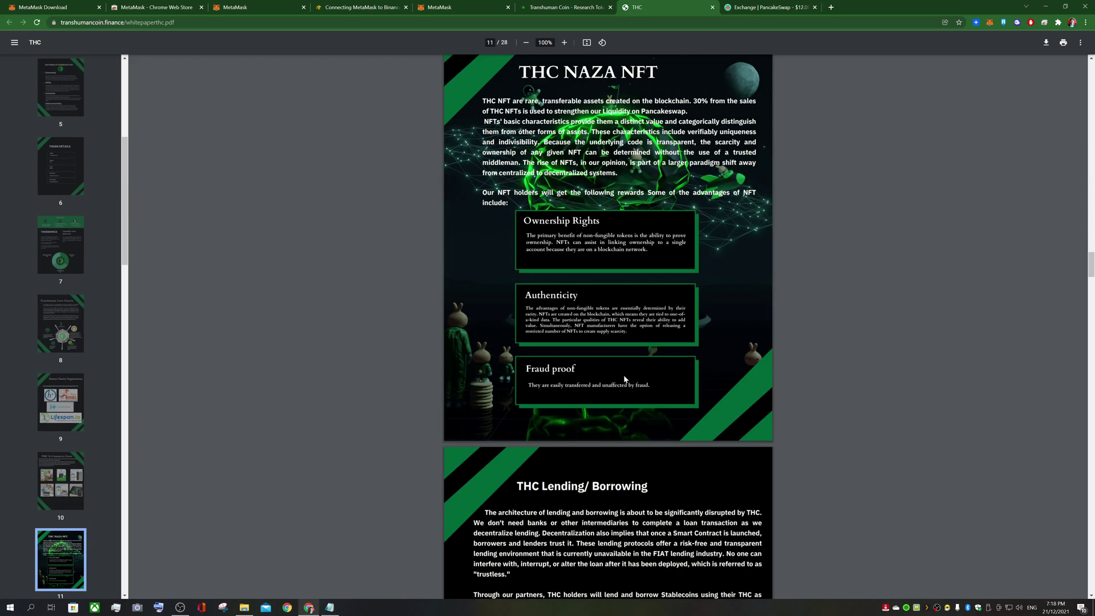
scroll(624, 378, down, 16)
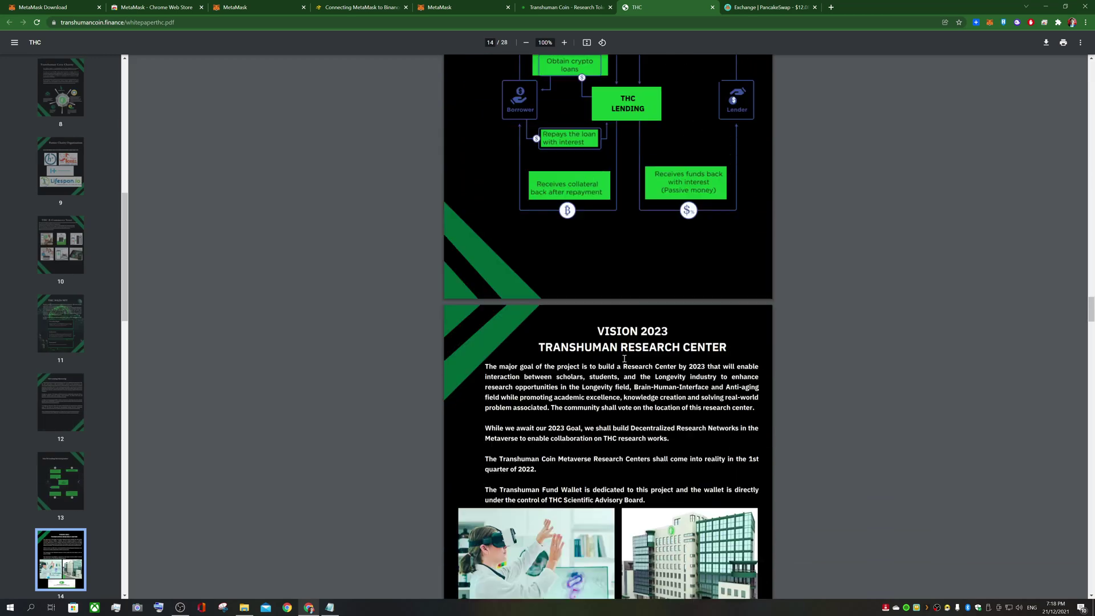
scroll(624, 358, up, 4)
scroll(649, 415, down, 3)
scroll(650, 405, up, 3)
scroll(656, 394, down, 8)
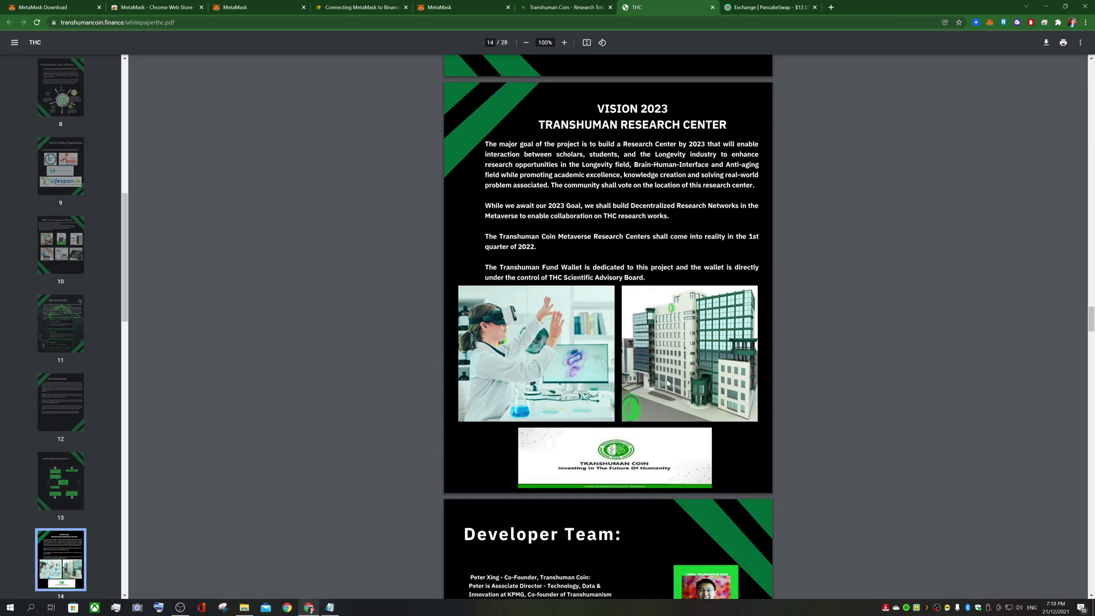
scroll(650, 394, down, 6)
scroll(645, 393, up, 1)
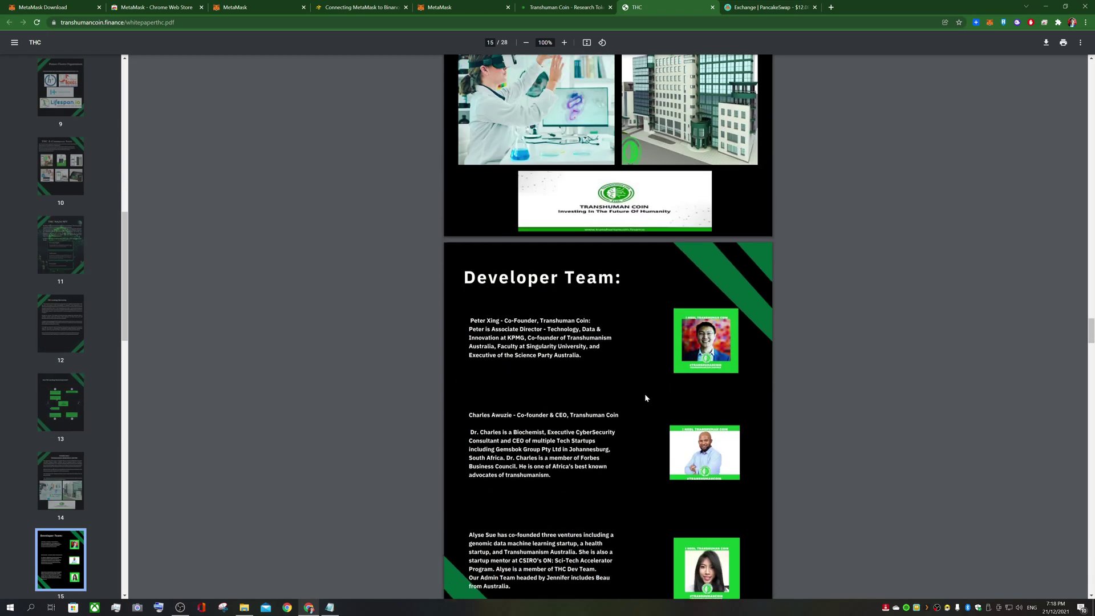
scroll(645, 393, down, 10)
scroll(646, 393, down, 20)
scroll(649, 389, down, 20)
scroll(650, 387, down, 20)
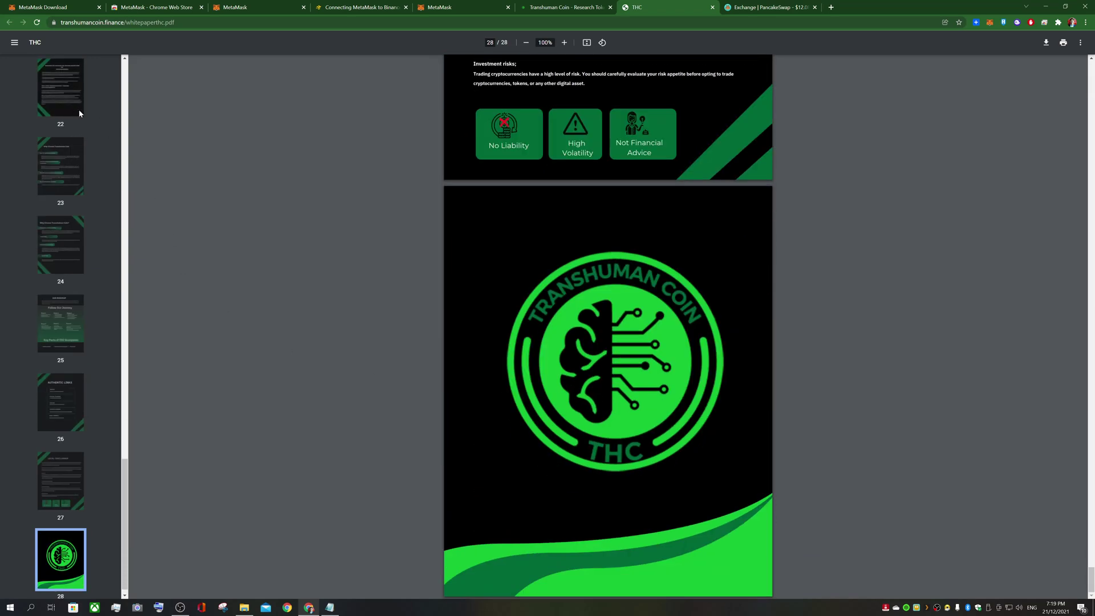
scroll(82, 134, up, 20)
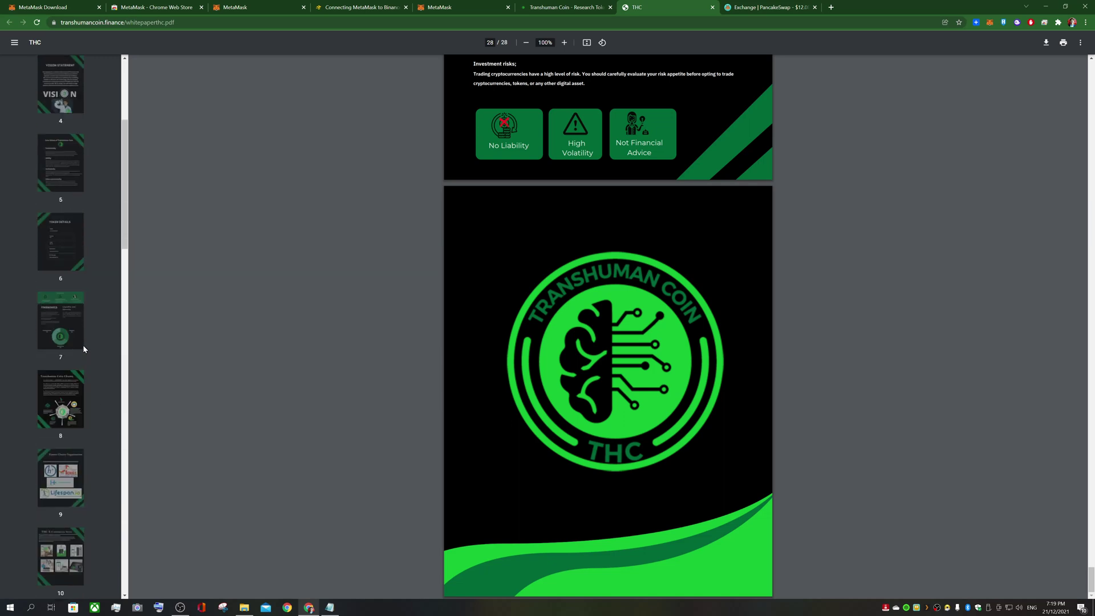
scroll(80, 348, up, 4)
click(61, 171)
click(60, 93)
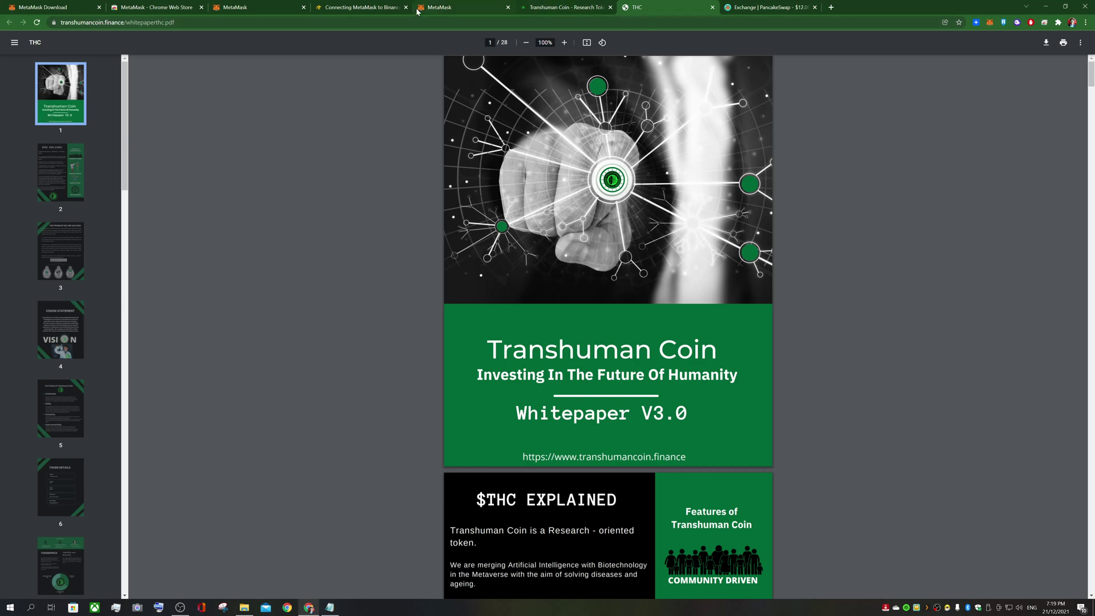
From the Binance Academy tab, copy MetaMask's Account 1 address to the clipboard
click(455, 9)
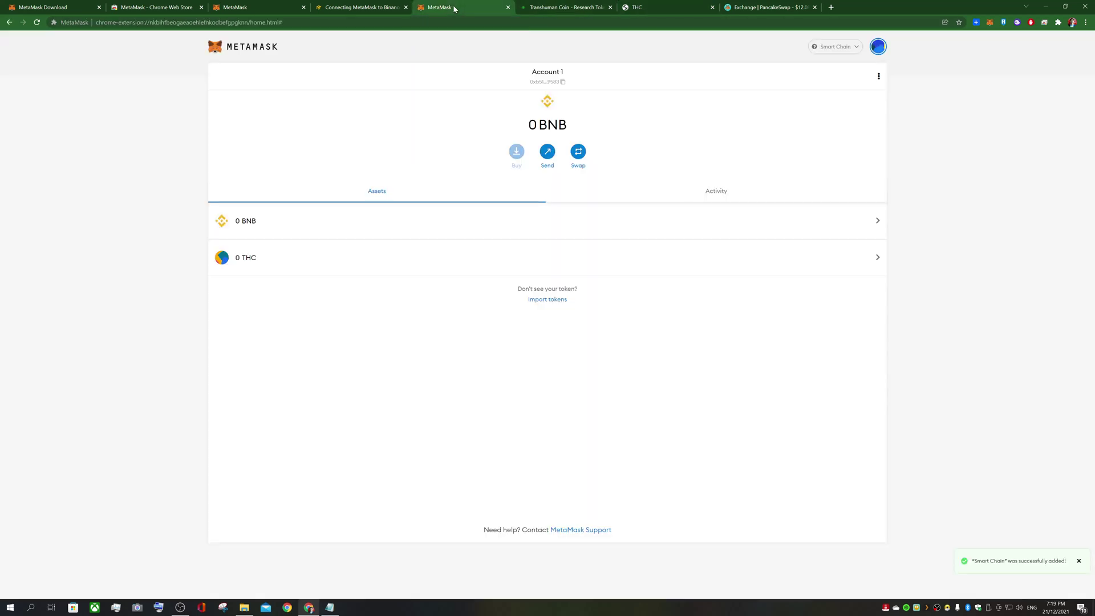
click(239, 9)
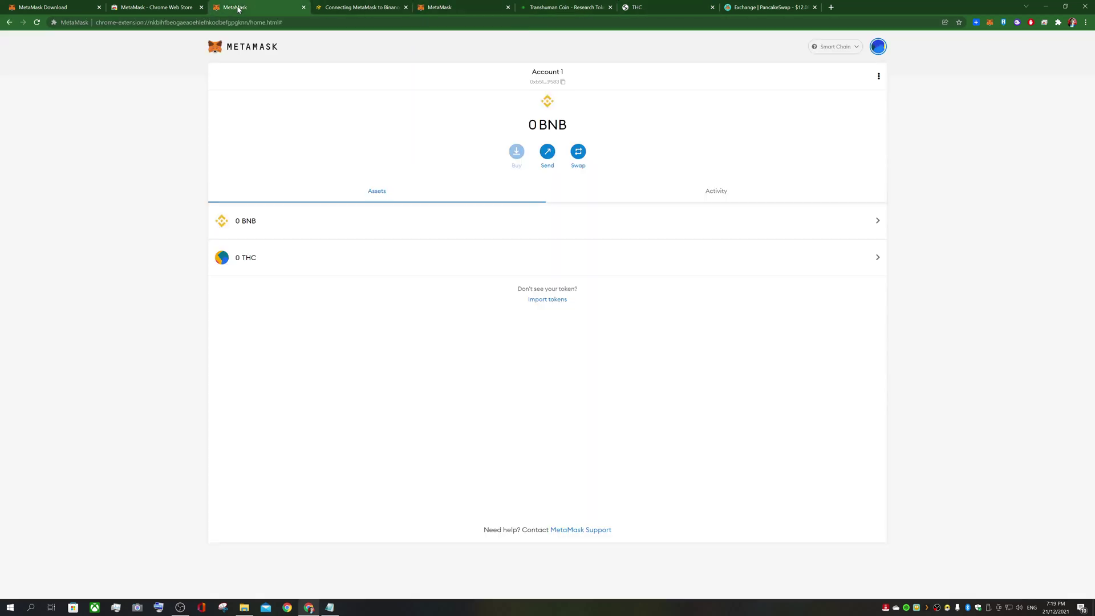
click(351, 10)
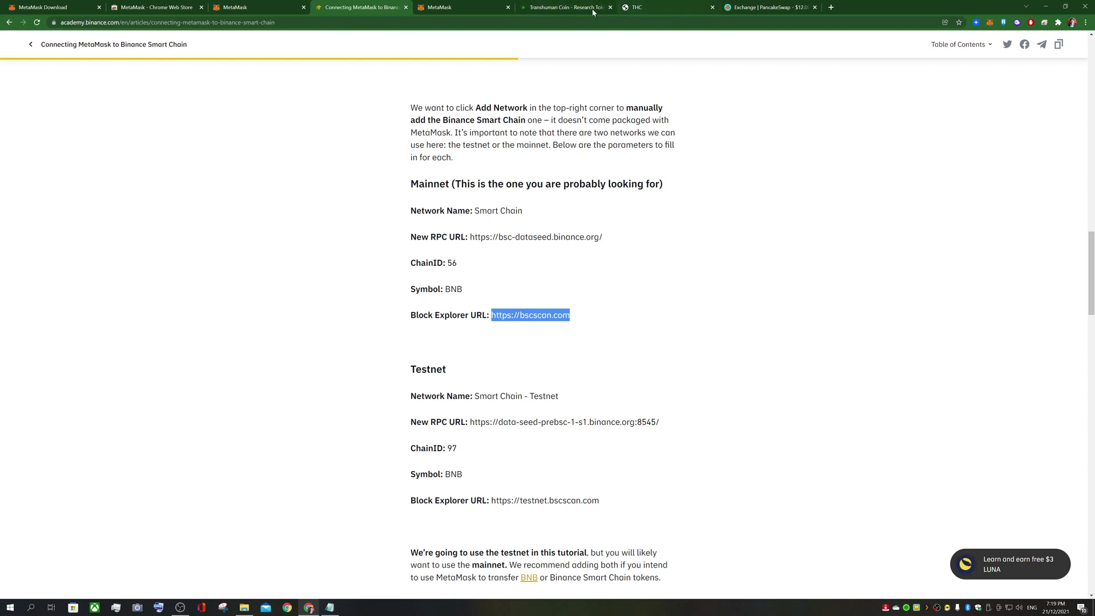
click(990, 26)
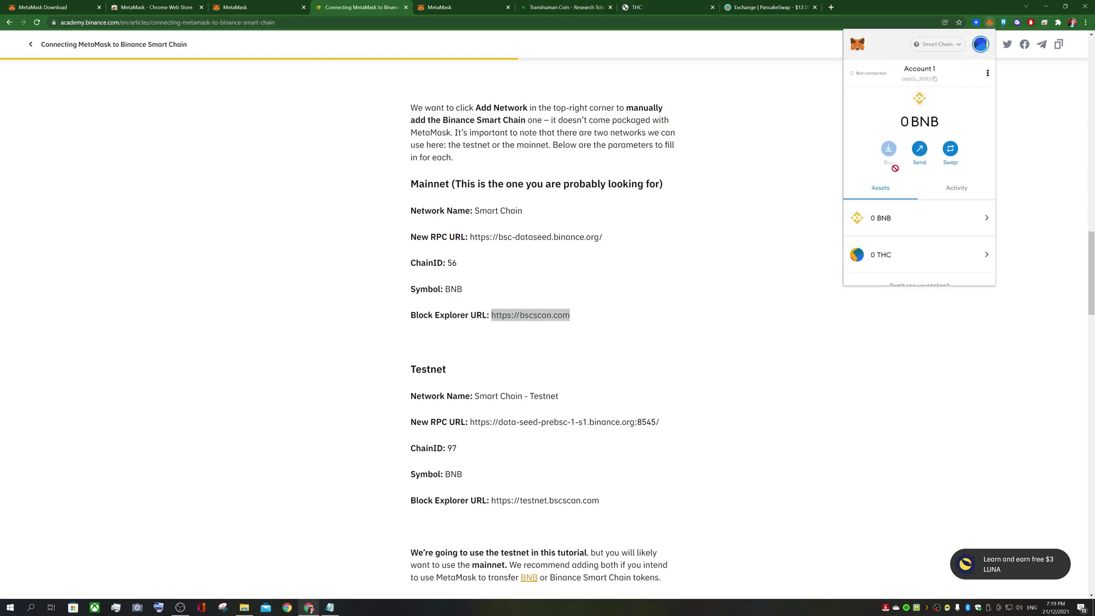
scroll(895, 228, down, 1)
scroll(887, 229, up, 1)
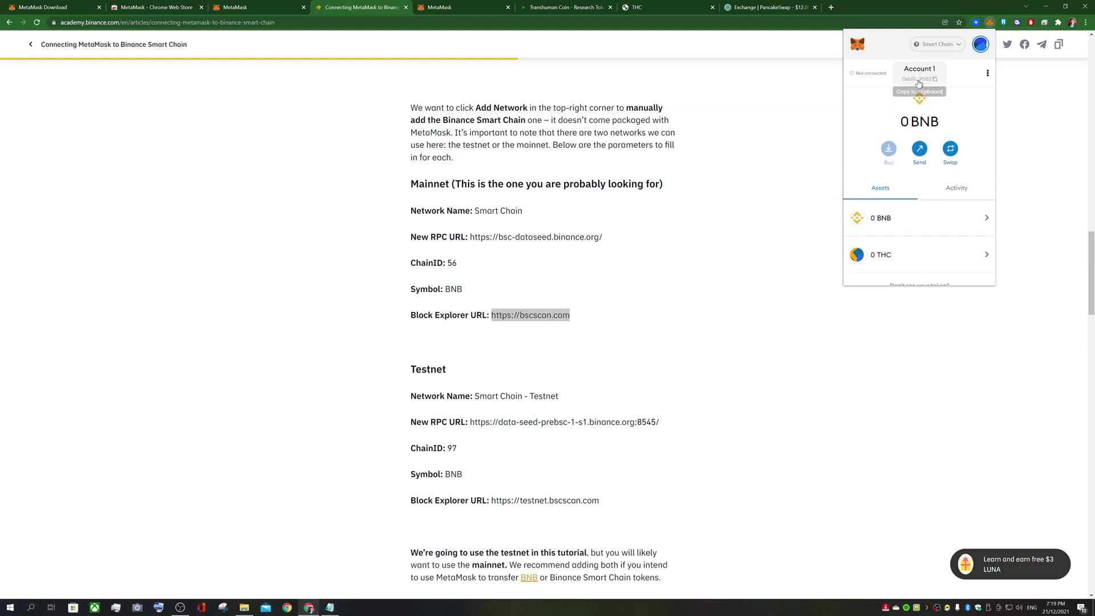
scroll(884, 236, down, 1)
scroll(884, 236, up, 1)
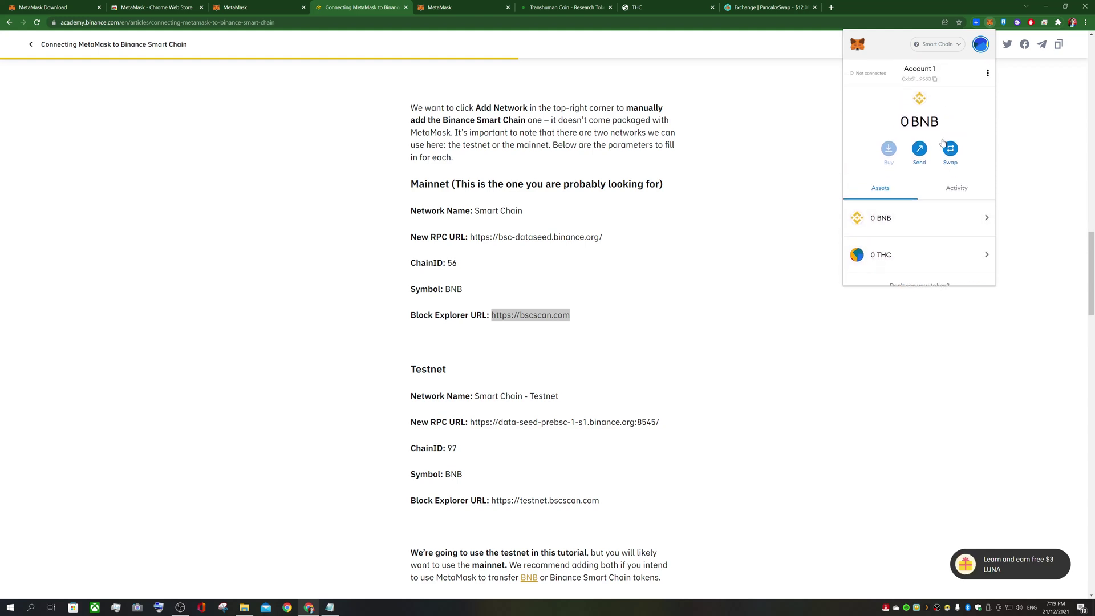
click(924, 83)
Scroll the Transhuman Coin site down to its Where to Find Transhuman Coin swap widget
click(542, 7)
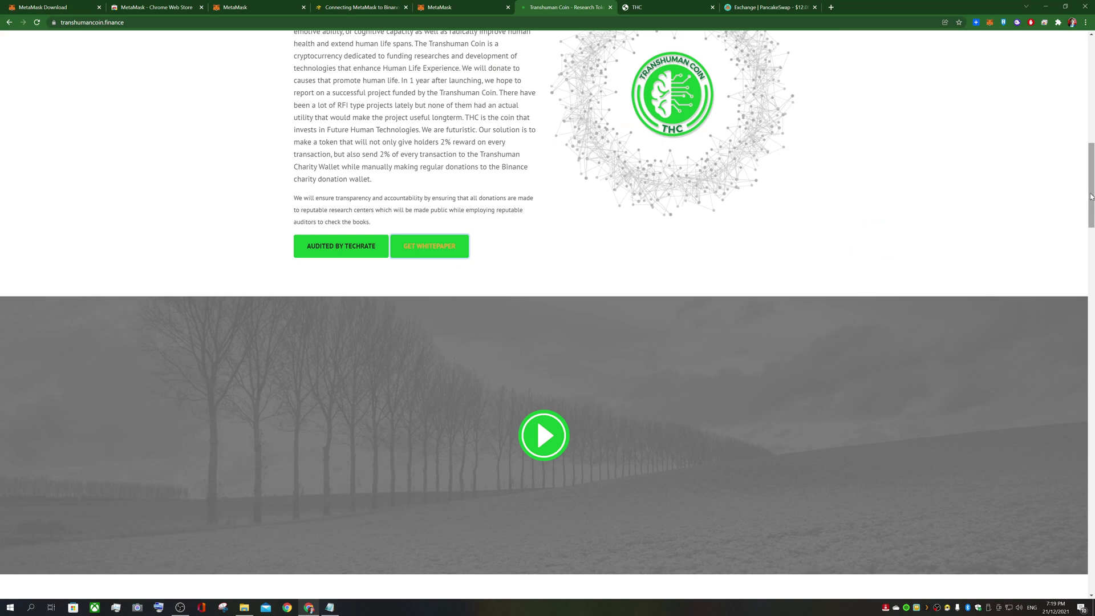
drag(1091, 197, 1091, 536)
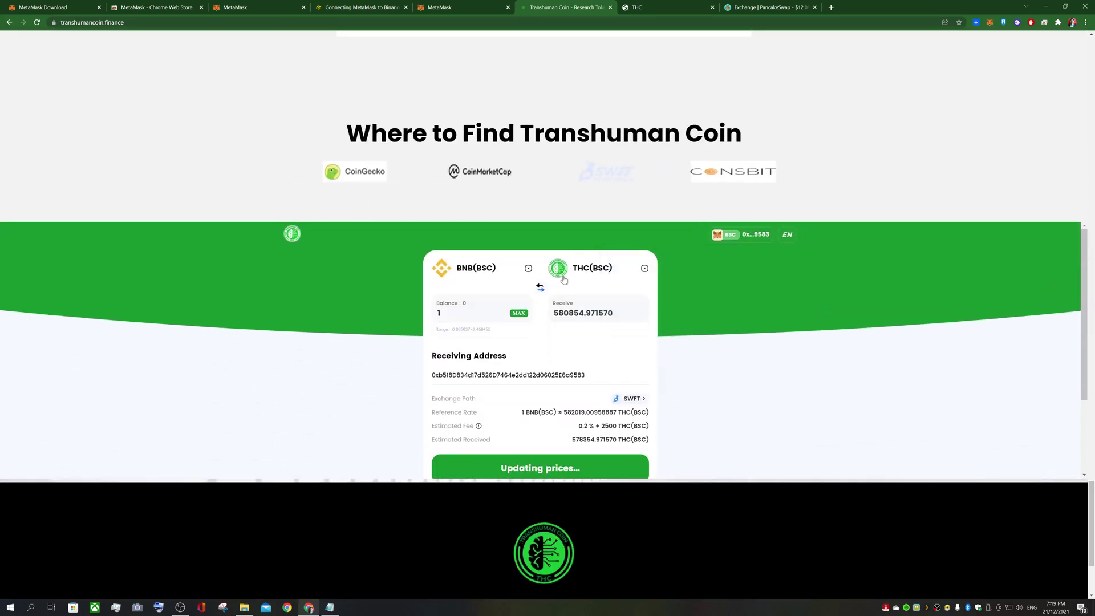